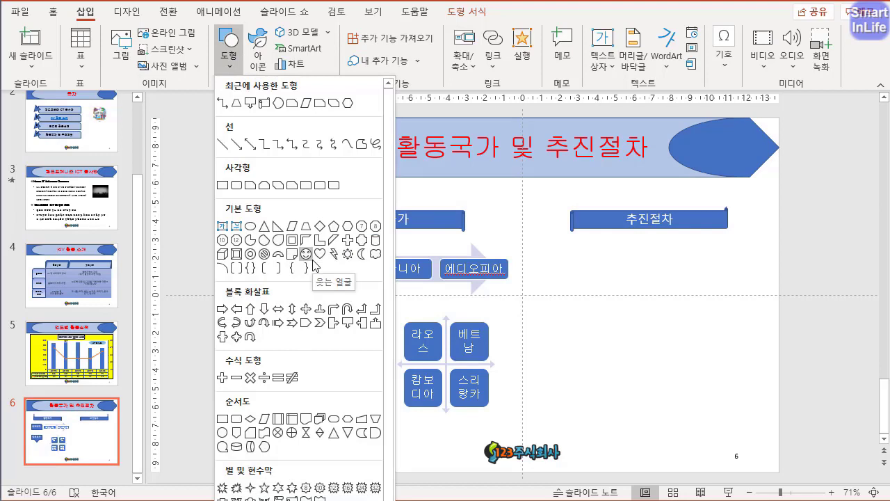
- Draw a hexagon about 4.79 cm wide and 1.76 cm high below the lower 아프리카 callout and label it 인도네시아
click(334, 226)
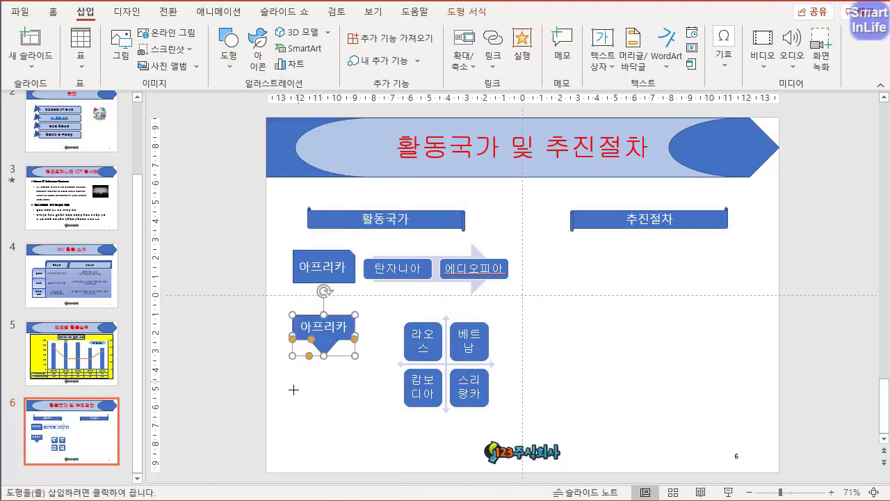
mouse_move(301, 378)
mouse_down()
mouse_move(340, 383)
mouse_move(390, 411)
mouse_up()
text(인)
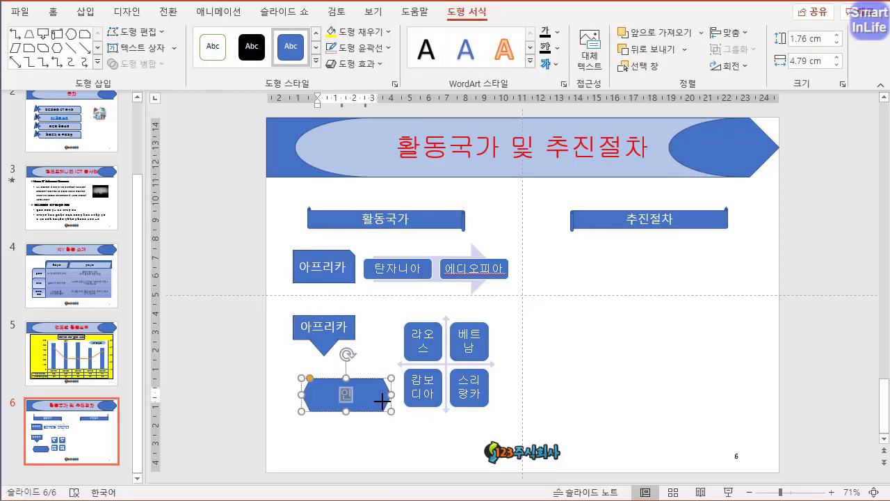
text(도네이아)
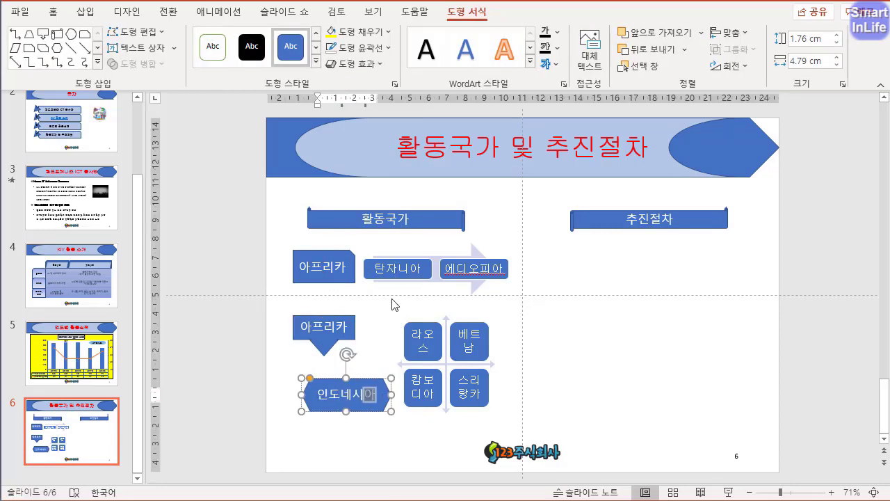
click(374, 449)
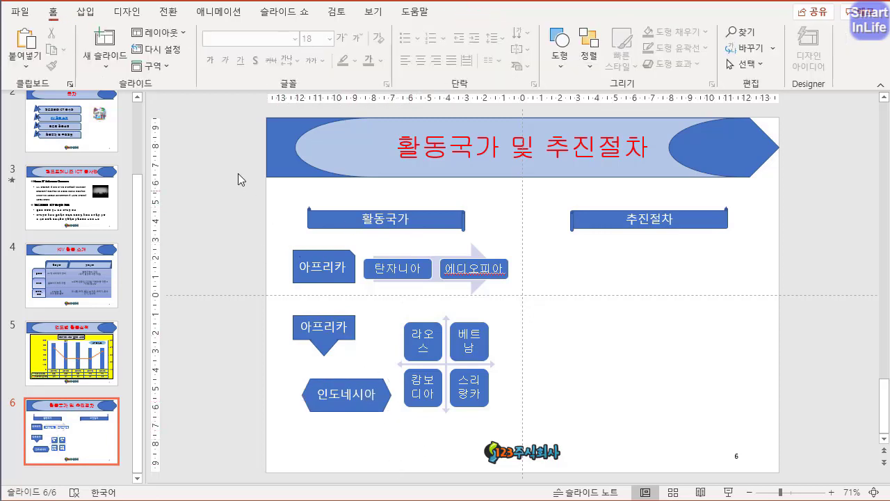
- Set the text of both heading banners, the 아프리카 labels, the 인도네시아 hexagon and the arrow SmartArt to 굴림, 18 pt
drag(238, 173, 539, 443)
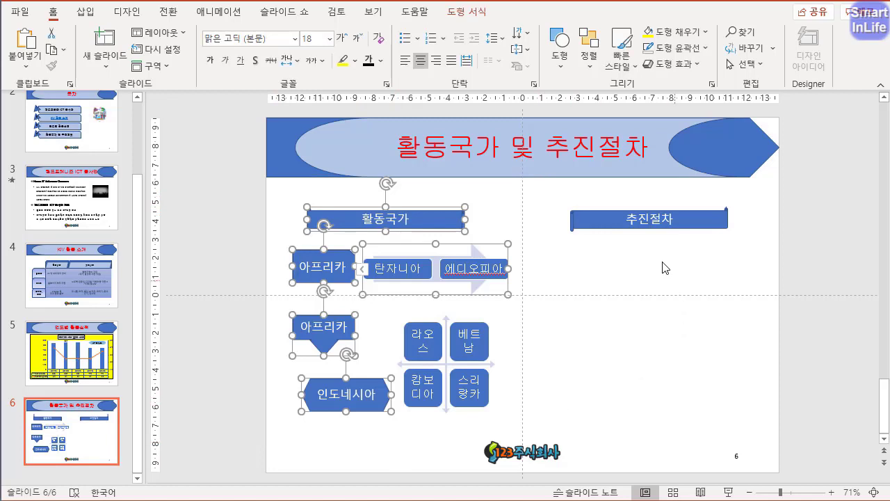
shift+click(668, 225)
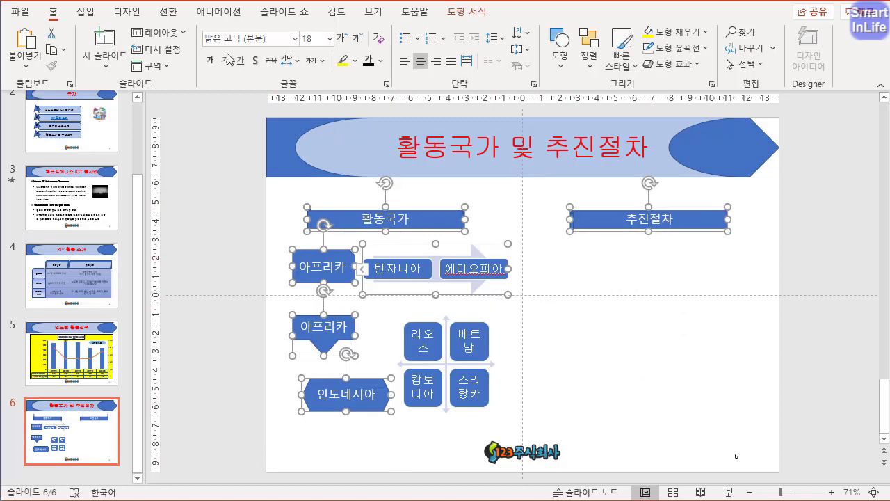
click(263, 42)
text(굴림)
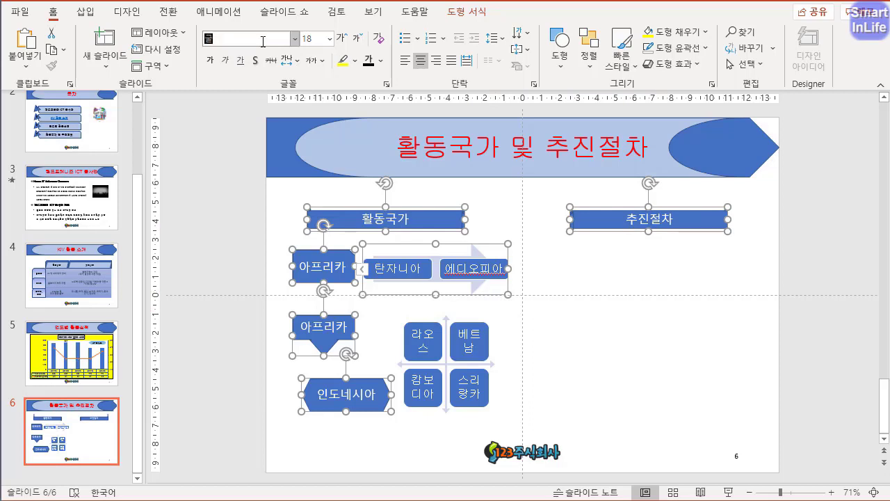
key(Return)
click(315, 38)
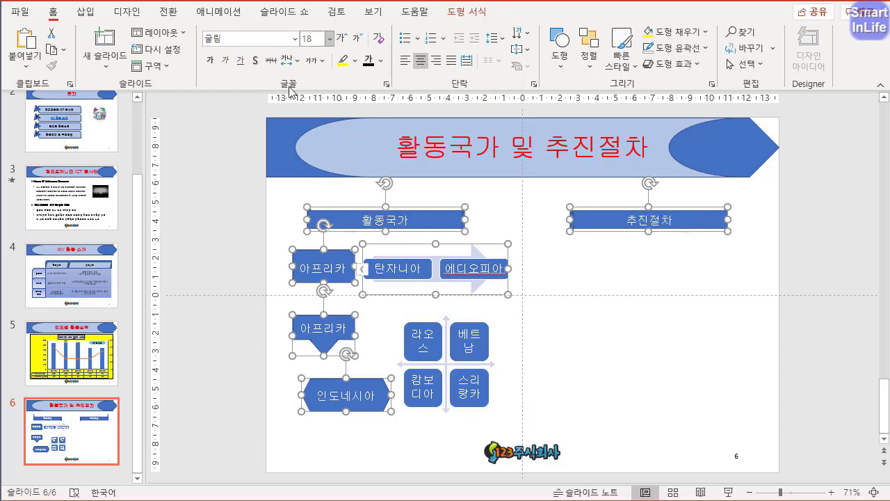
- Change the text colour of the heading banners, the label shapes and the four-country SmartArt to black
click(234, 256)
drag(235, 184, 799, 436)
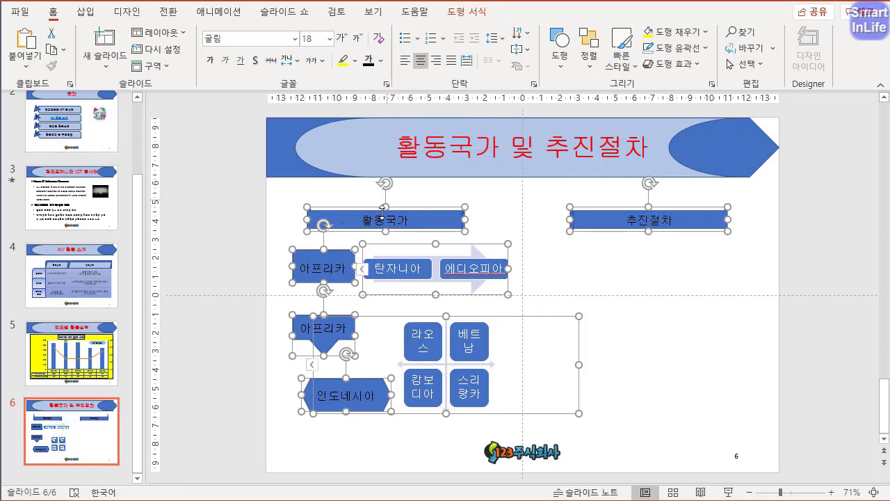
click(232, 306)
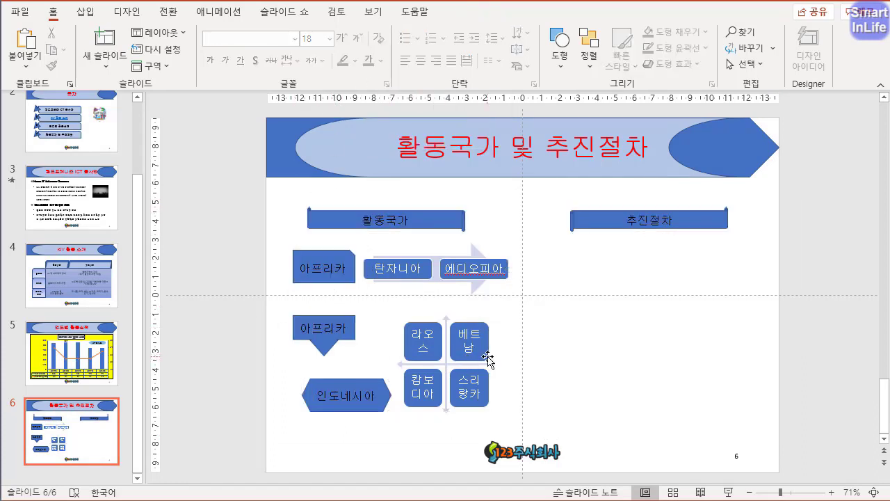
click(486, 358)
click(512, 325)
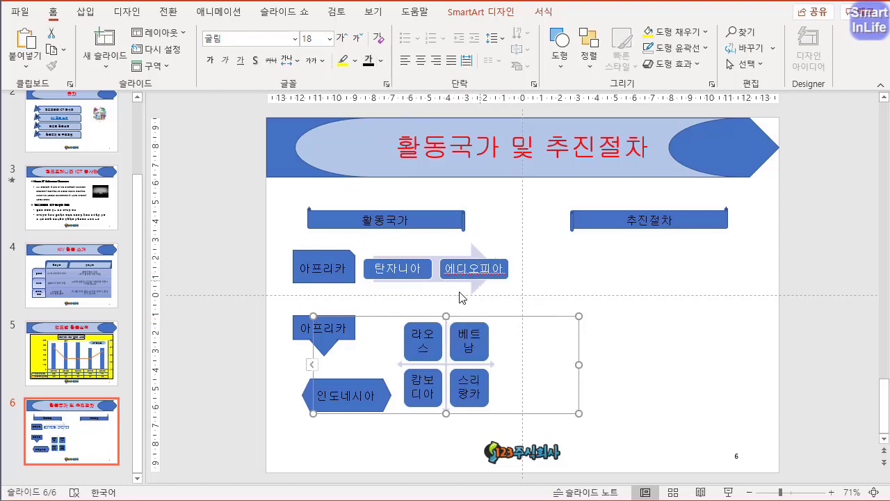
click(237, 333)
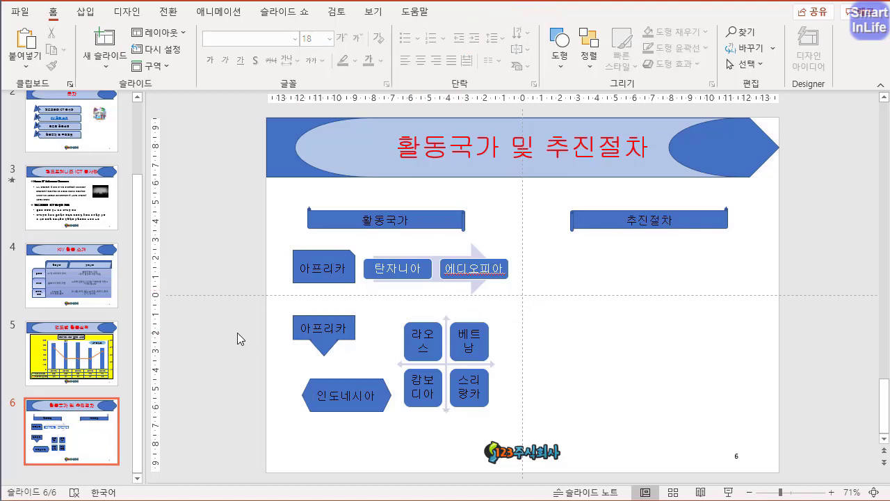
- Draw a rounded rectangle about 11.06 by 5.42 cm over the lower callout, hexagon and SmartArt, and fill it with light gold
click(86, 12)
click(237, 67)
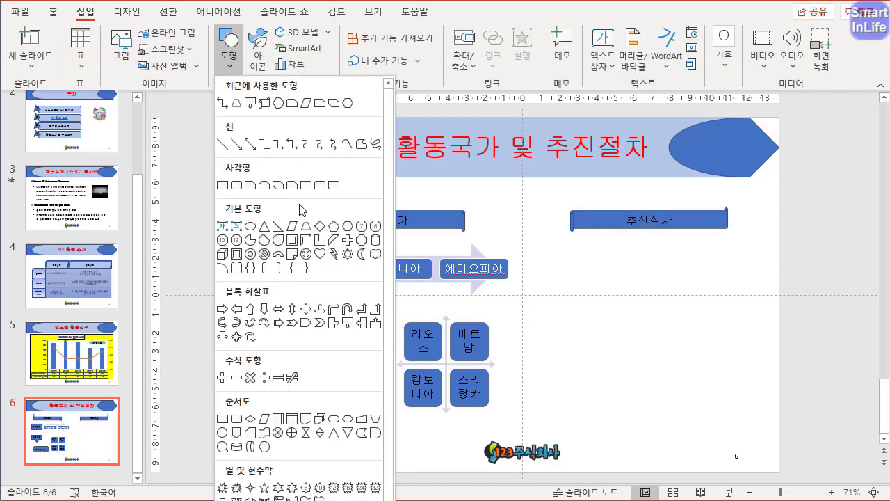
click(237, 185)
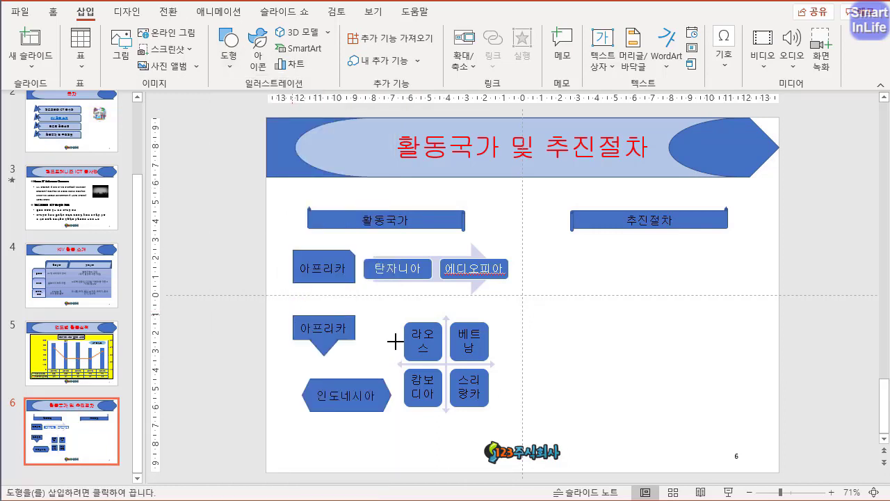
drag(292, 315, 498, 416)
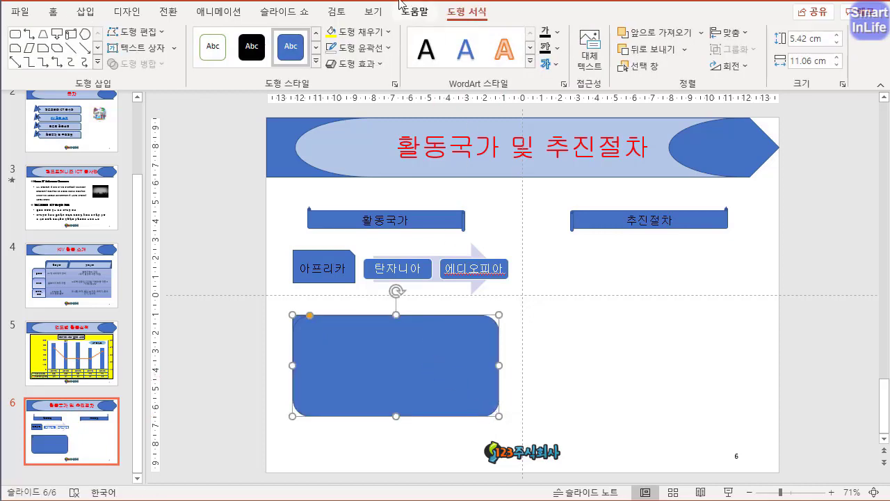
click(361, 32)
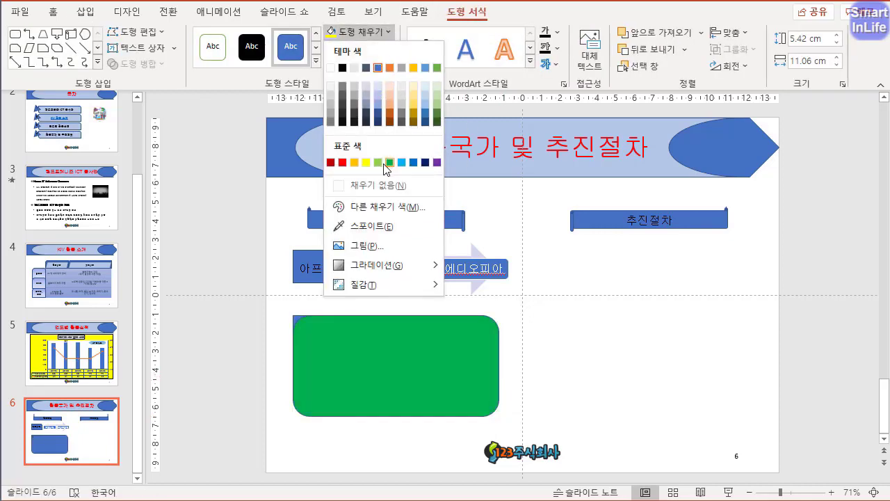
click(413, 104)
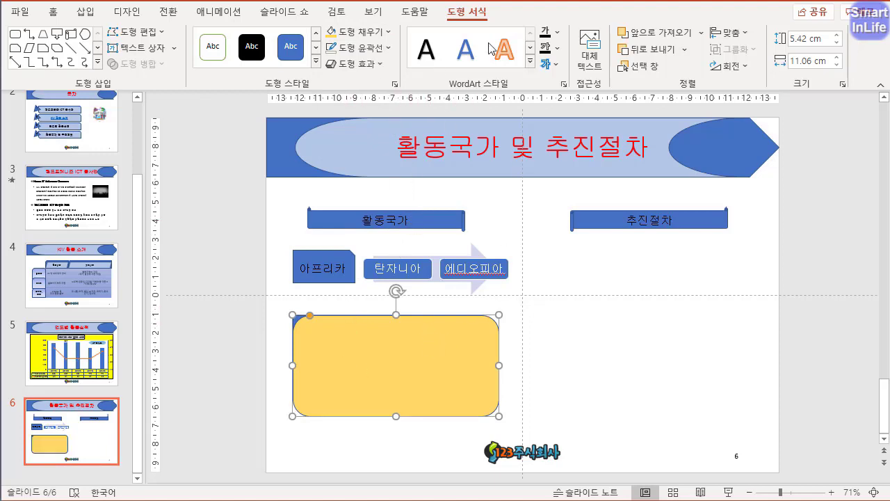
- Give the gold rounded rectangle a dashed 2¼ pt outline and send it behind all other objects
click(388, 48)
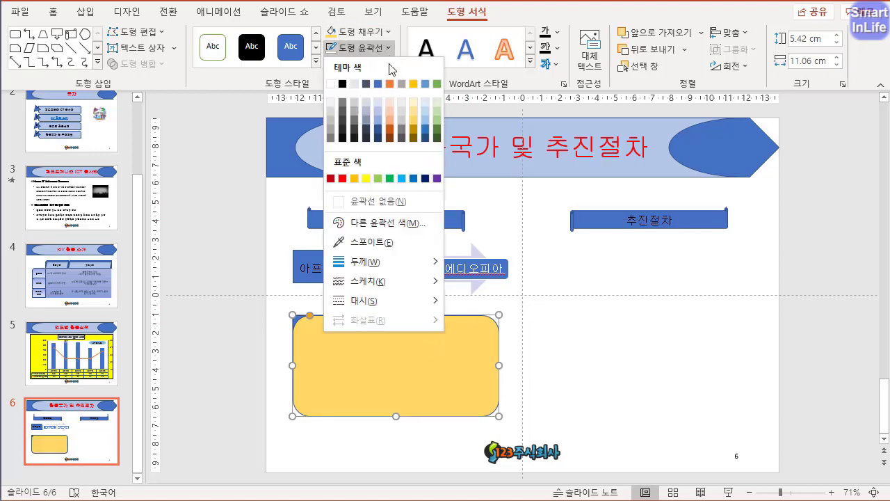
mouse_move(394, 311)
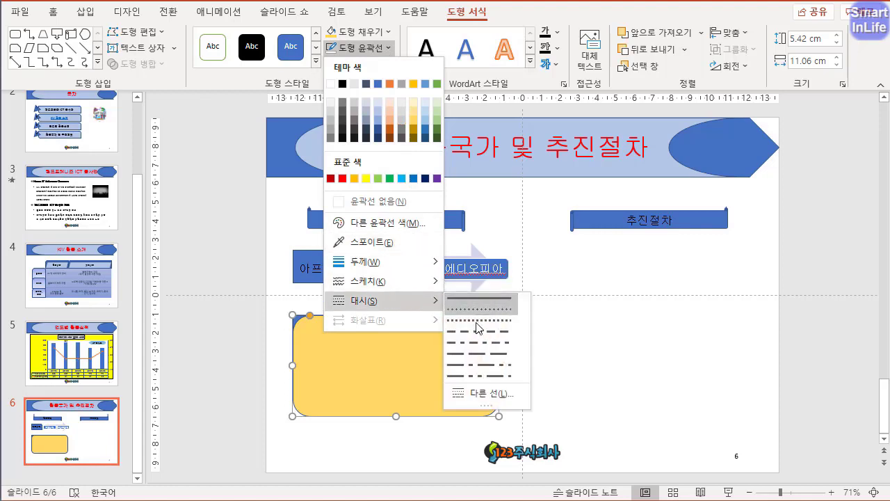
click(481, 336)
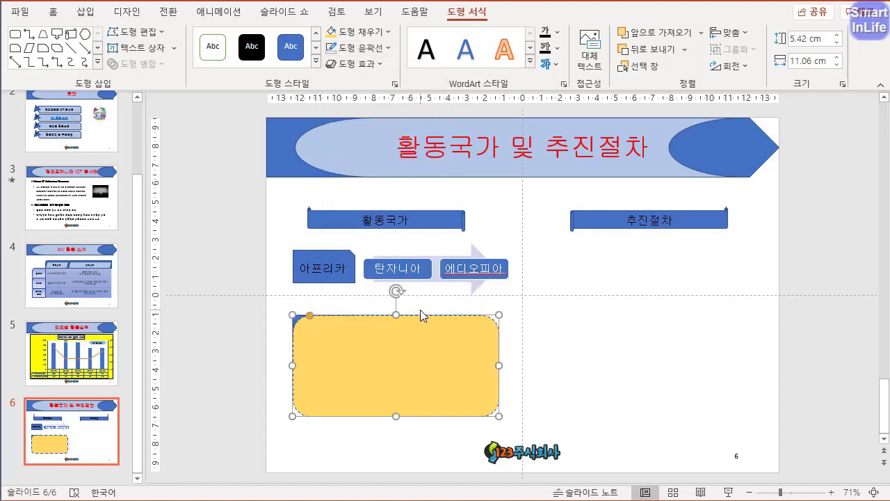
click(390, 49)
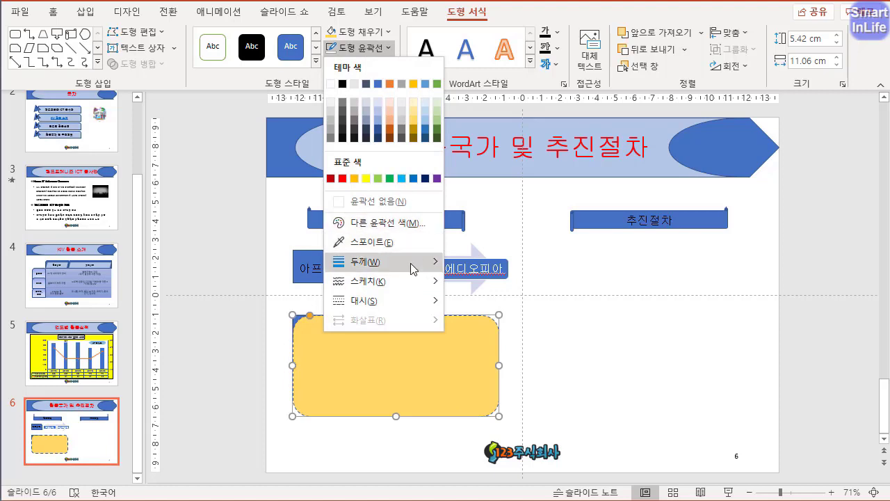
mouse_move(411, 261)
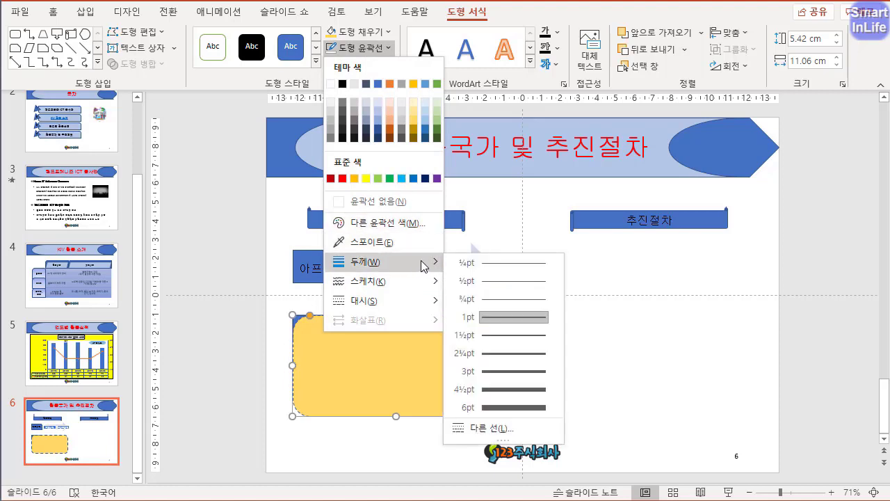
click(506, 353)
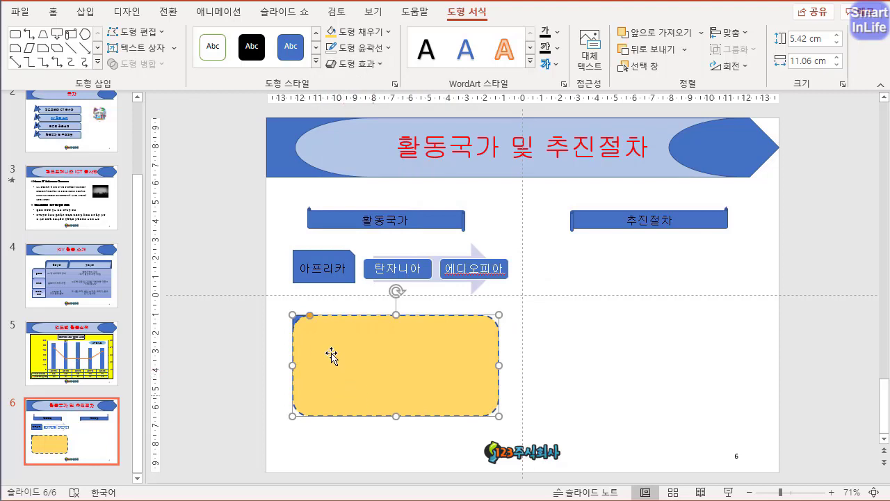
click(684, 51)
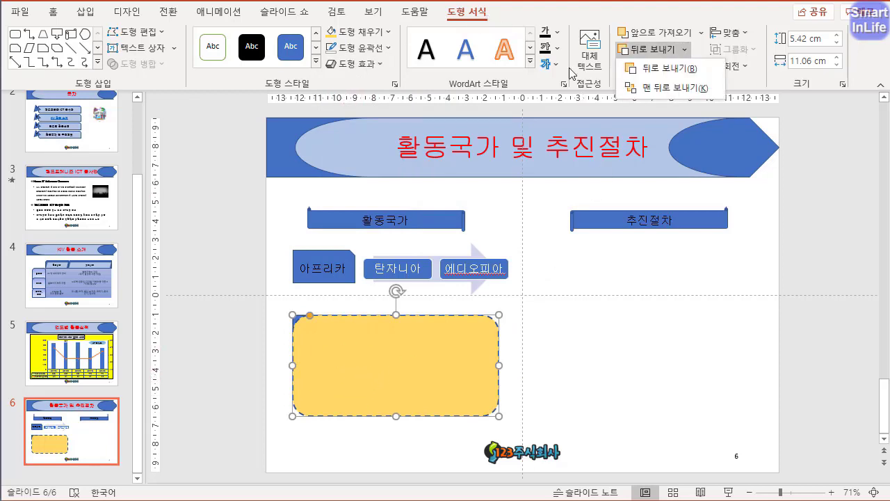
click(695, 88)
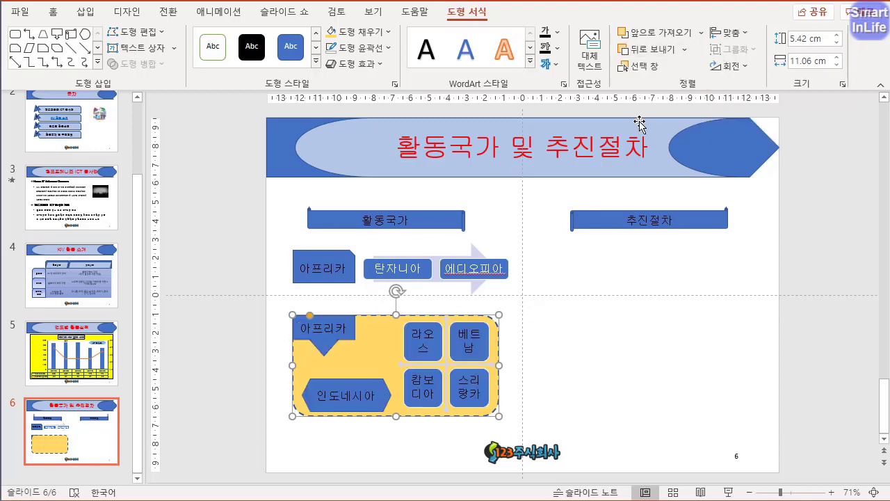
- Fill the lower 아프리카 callout with light orange and the 인도네시아 hexagon with dark gold
click(344, 344)
click(381, 31)
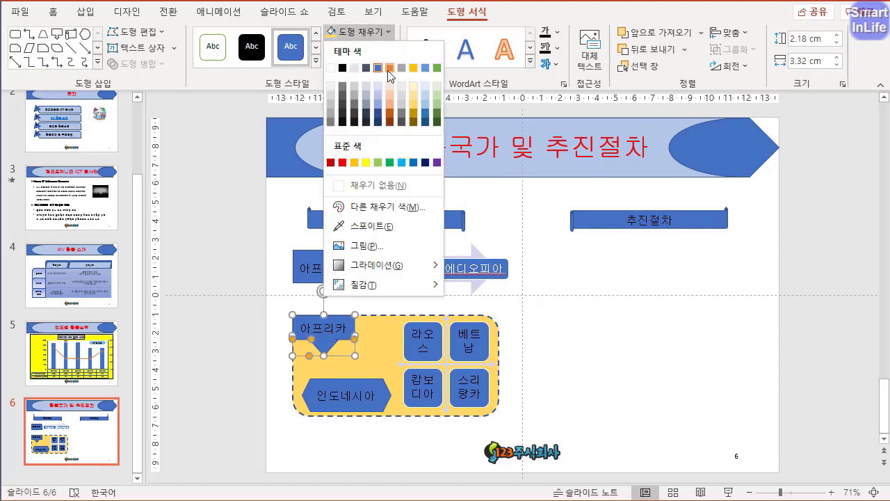
click(391, 93)
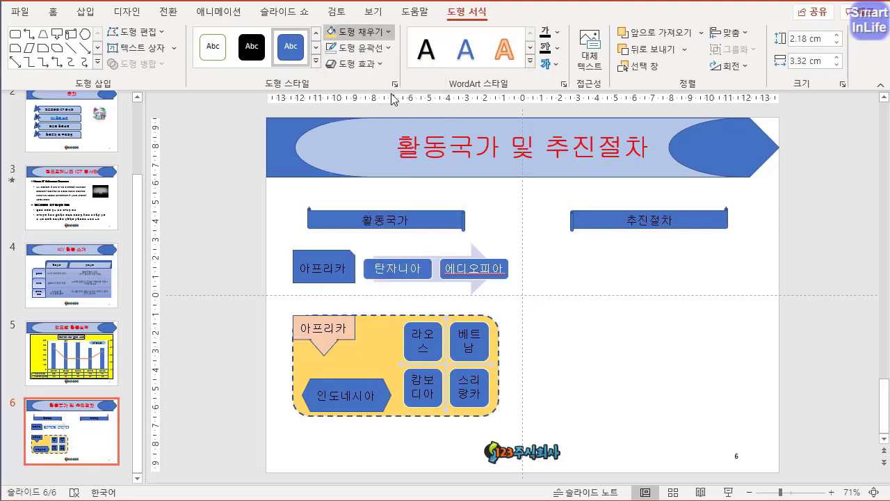
click(354, 388)
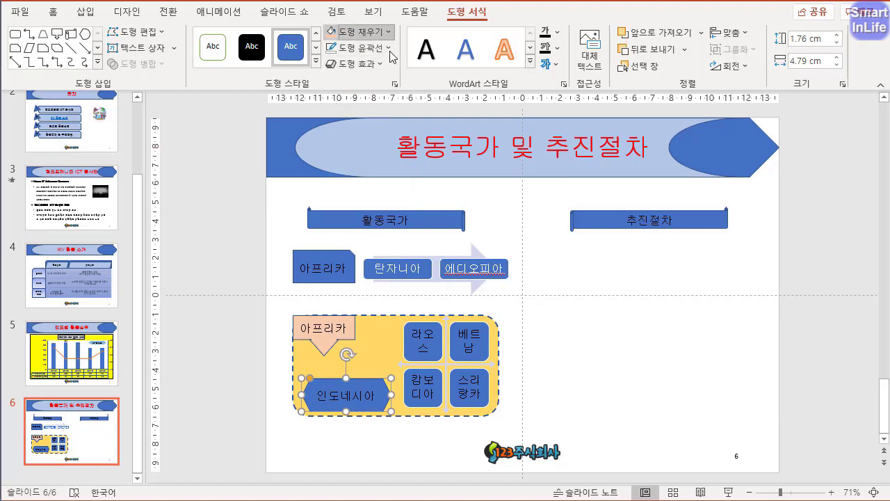
click(375, 32)
click(411, 113)
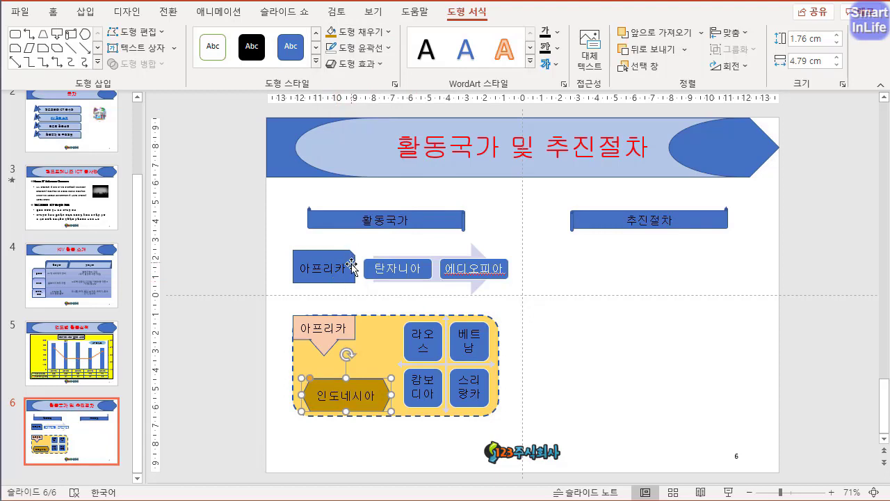
- Fill the 활동국가 heading banner with light grey
click(357, 221)
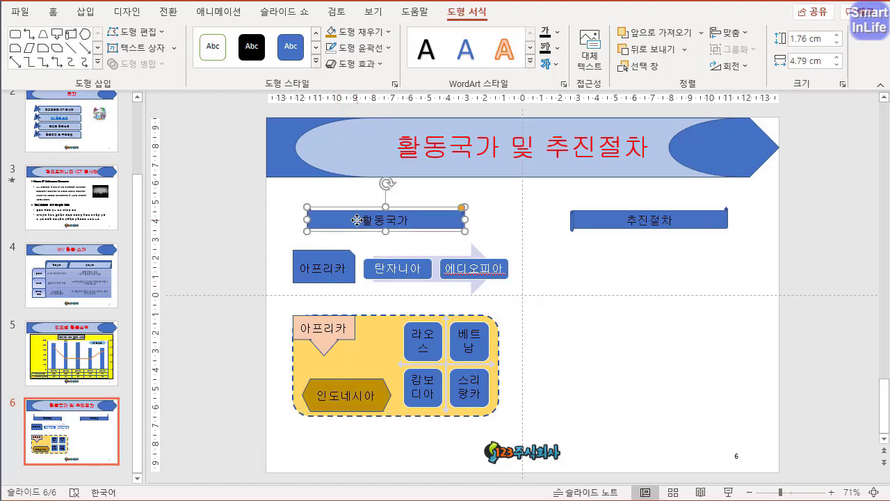
click(368, 32)
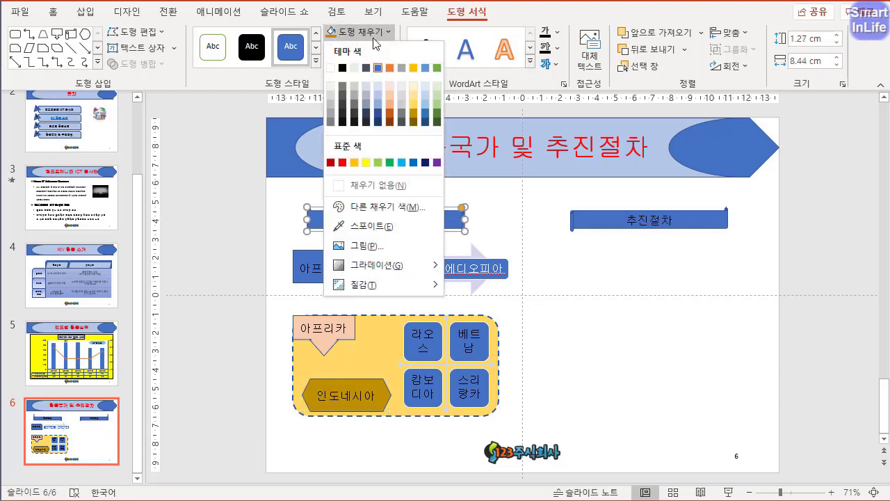
click(402, 89)
click(253, 275)
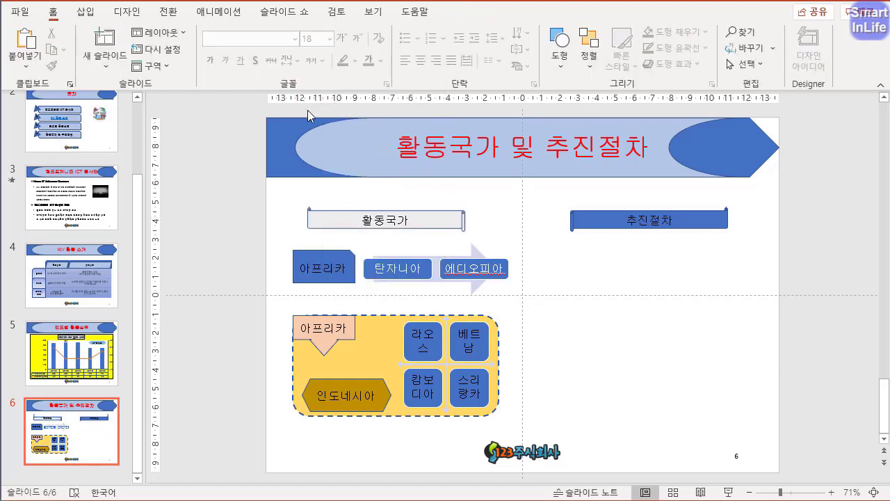
- Draw a single-snipped-corner rectangle about 12.59 by 12.59 cm over the 활동국가 section, make its snip smaller, and copy it over the 추진절차 side
click(85, 12)
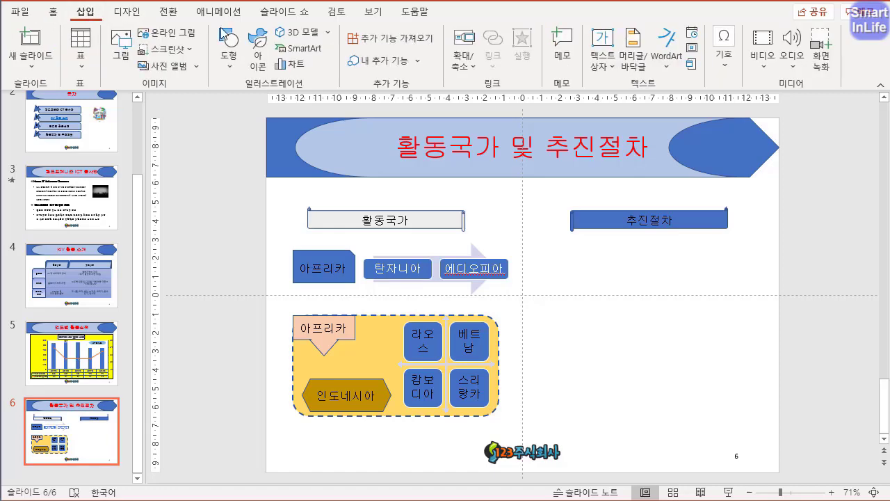
click(227, 44)
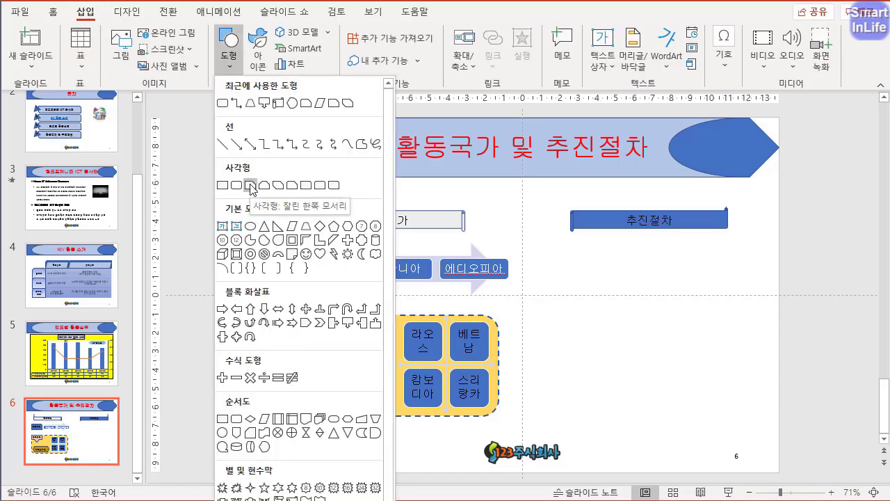
click(250, 186)
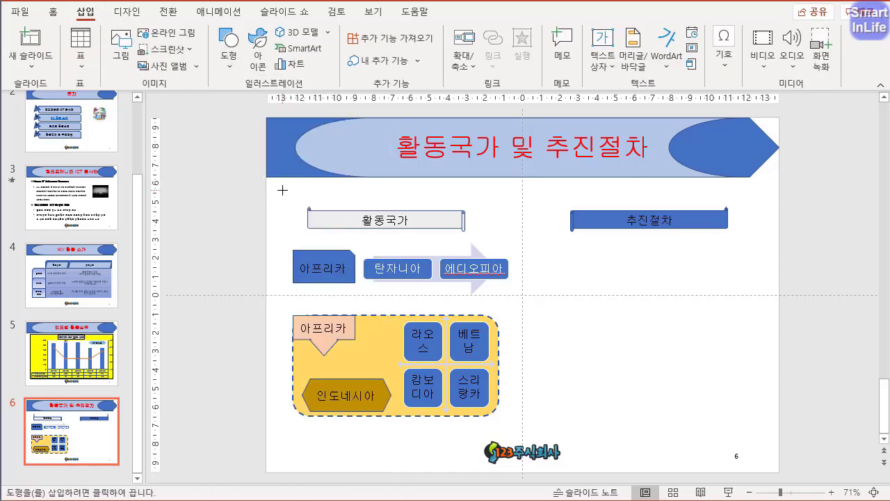
drag(278, 191, 512, 424)
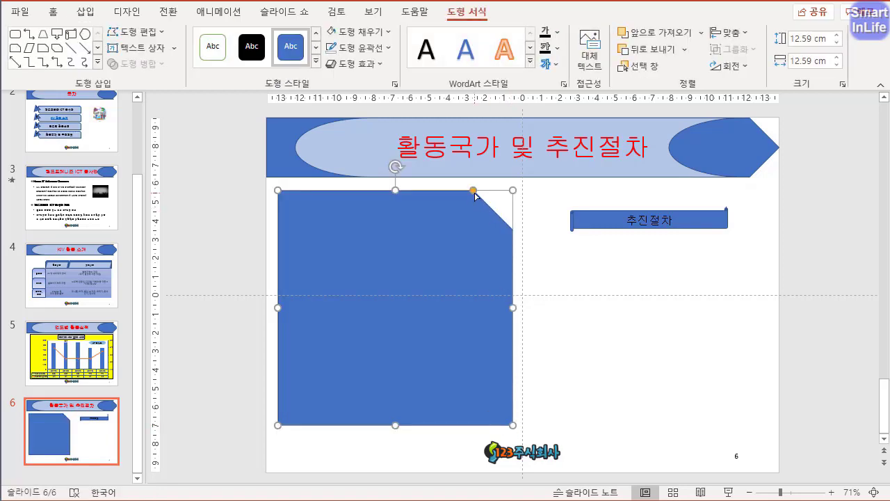
drag(474, 190, 484, 190)
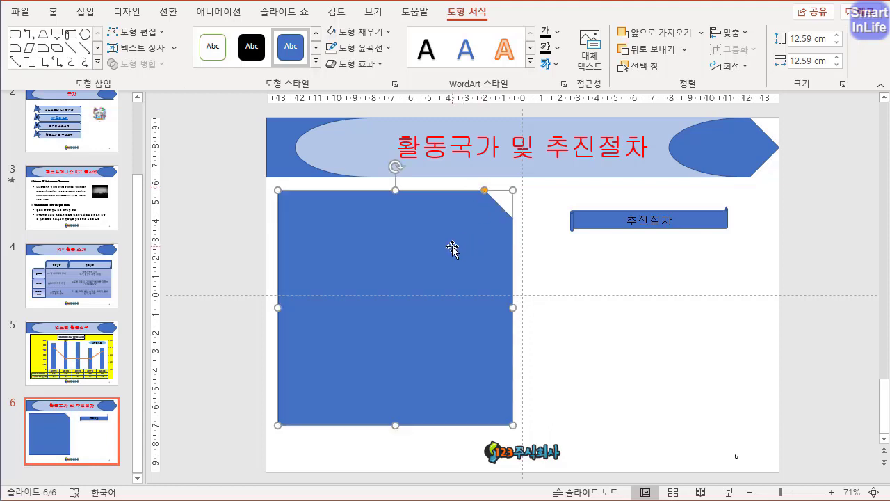
drag(452, 249, 706, 249)
- Send the snipped rectangle covering the 활동국가 section behind all other objects
click(473, 256)
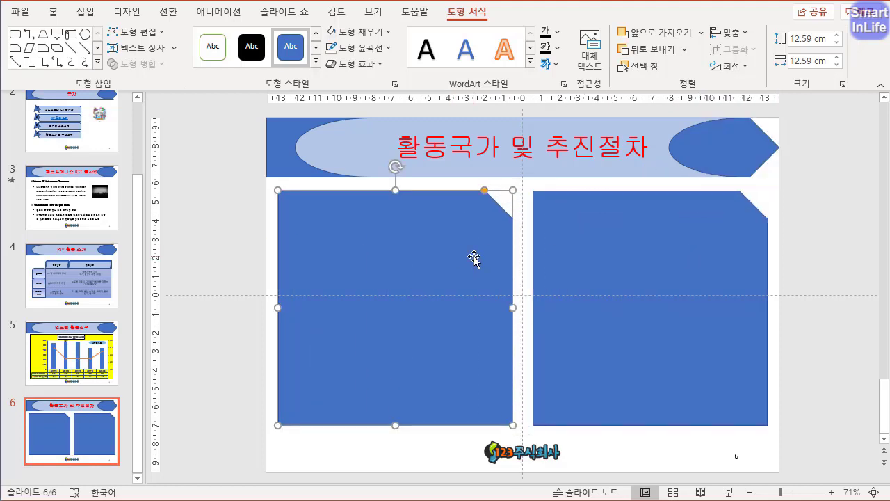
click(667, 50)
click(684, 49)
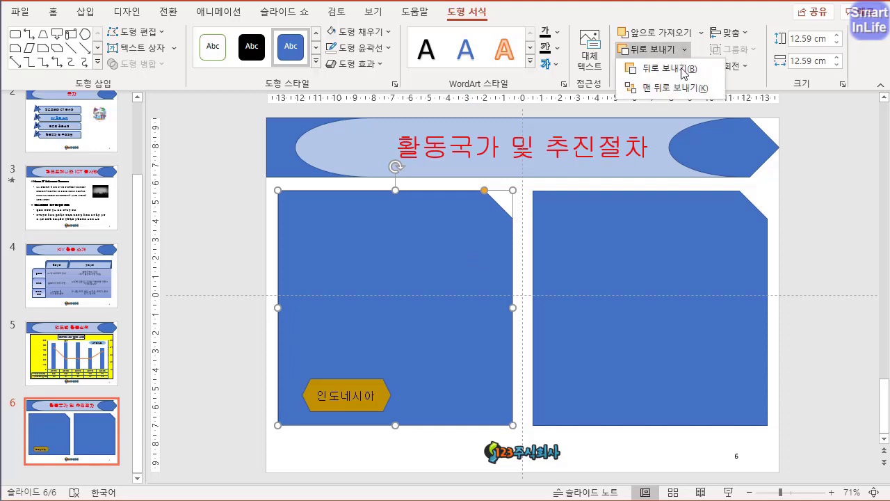
click(672, 87)
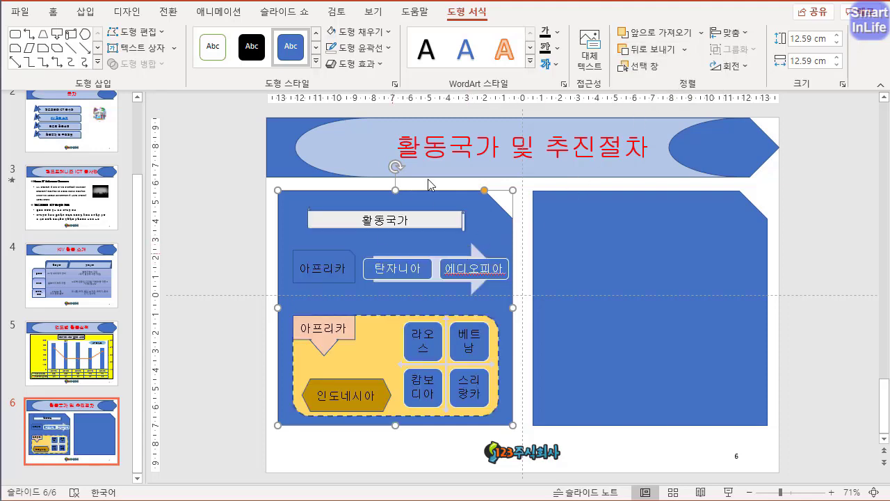
- Send the snipped rectangle covering the 추진절차 heading to the back and flip it vertically
click(586, 232)
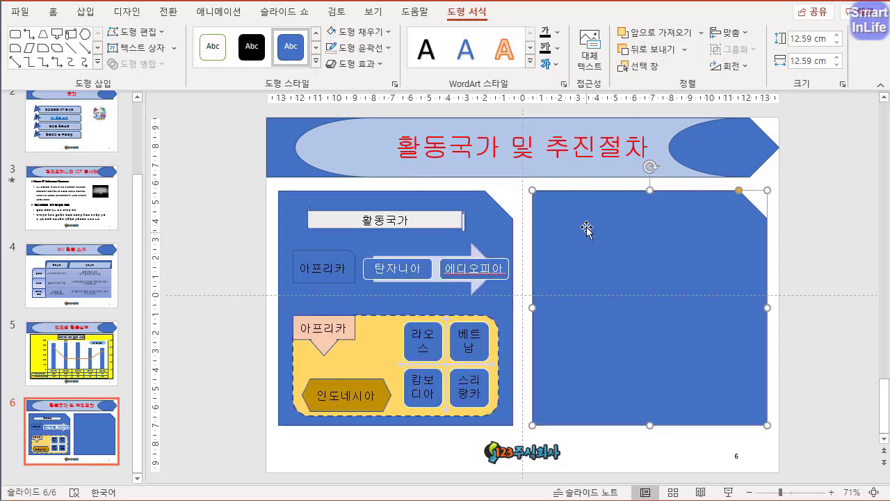
click(684, 50)
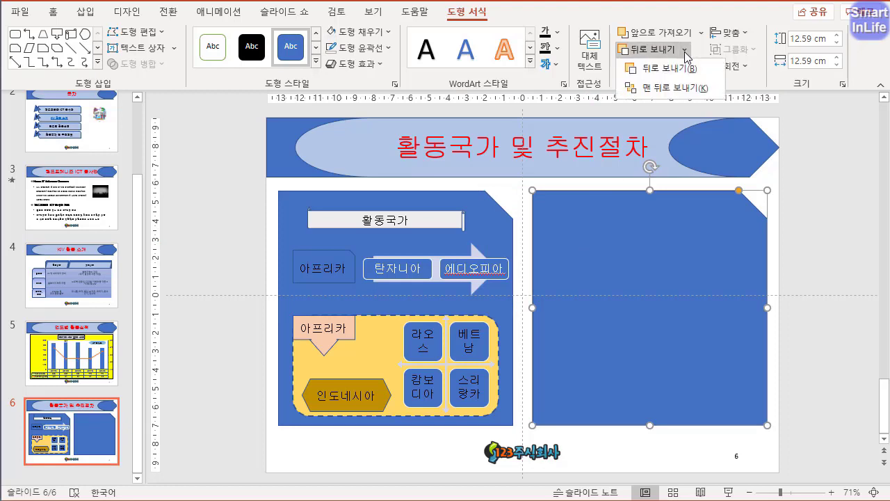
click(685, 88)
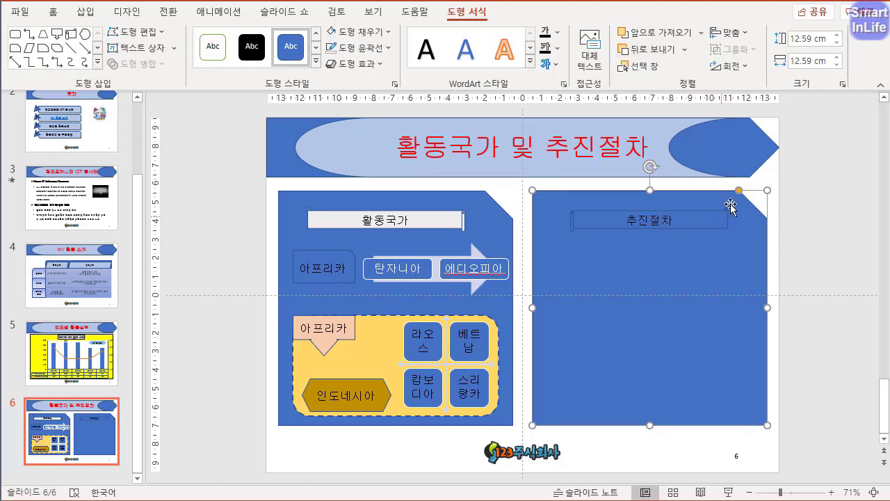
click(748, 75)
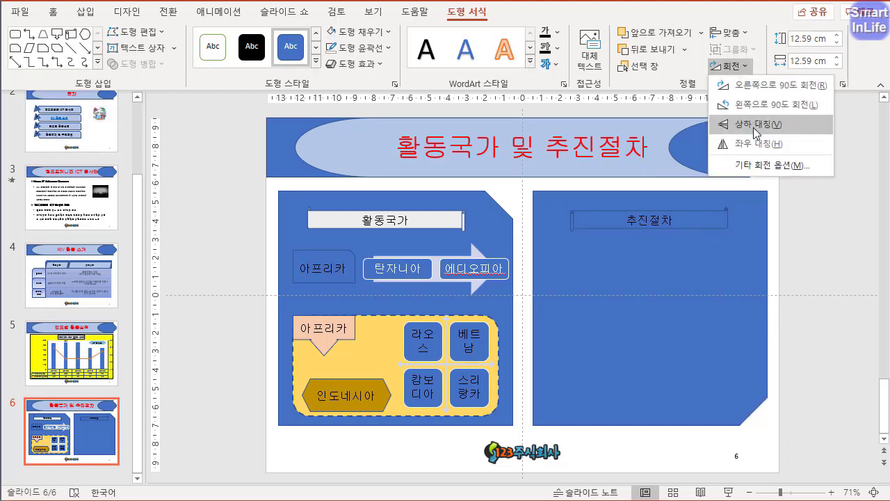
click(754, 123)
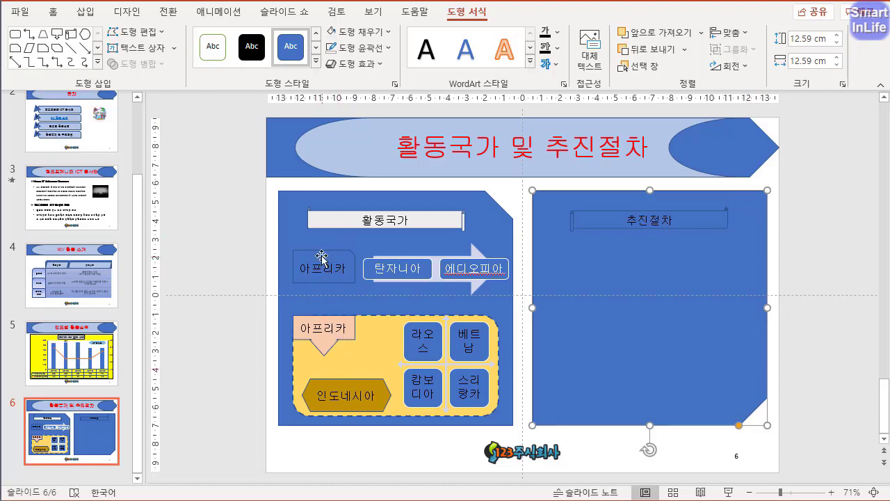
- Fill both snipped background rectangles with light gold
shift+click(296, 233)
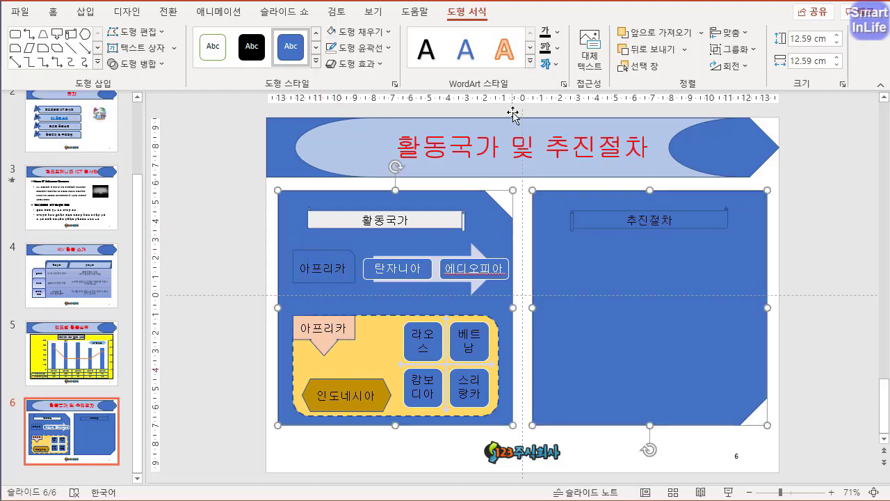
click(383, 33)
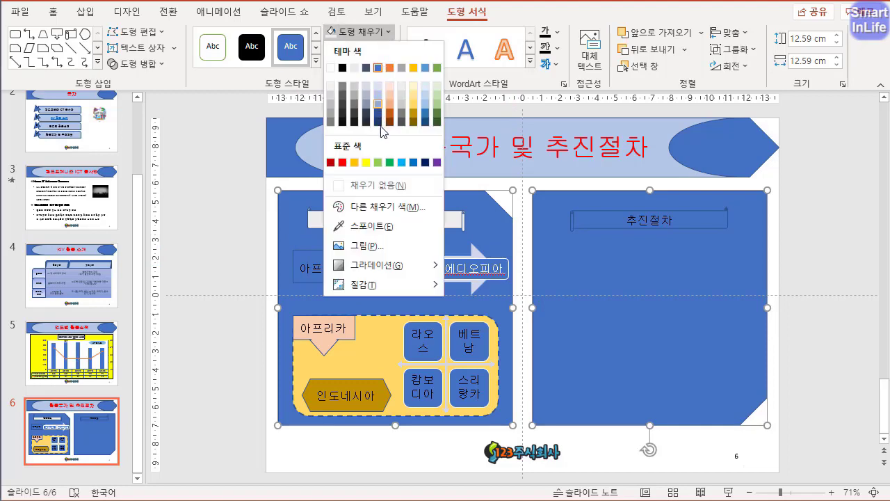
click(366, 162)
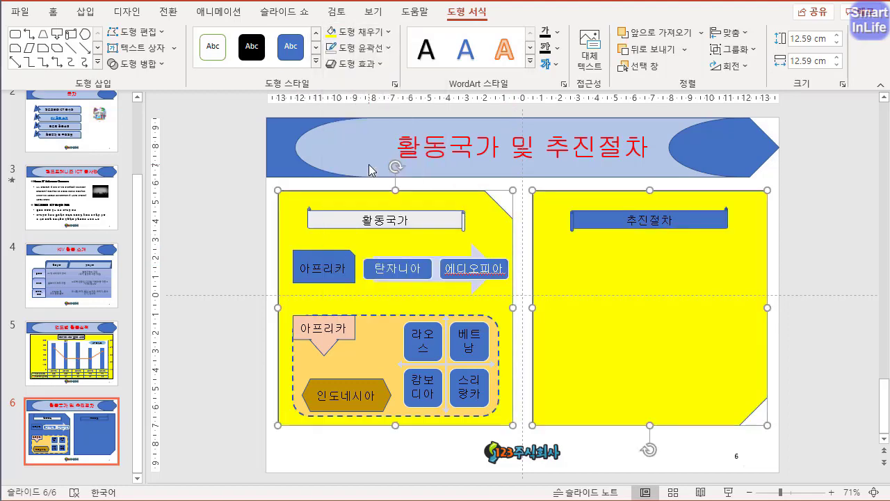
click(386, 30)
click(413, 94)
click(237, 279)
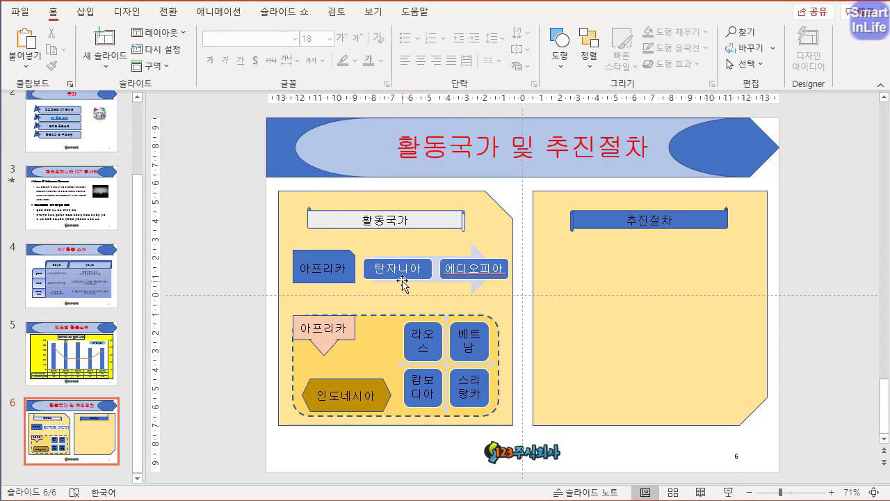
- Apply the angled block style, fifth of the 3차원 SmartArt styles, to the 탄자니아–에디오피아 arrow SmartArt
click(437, 285)
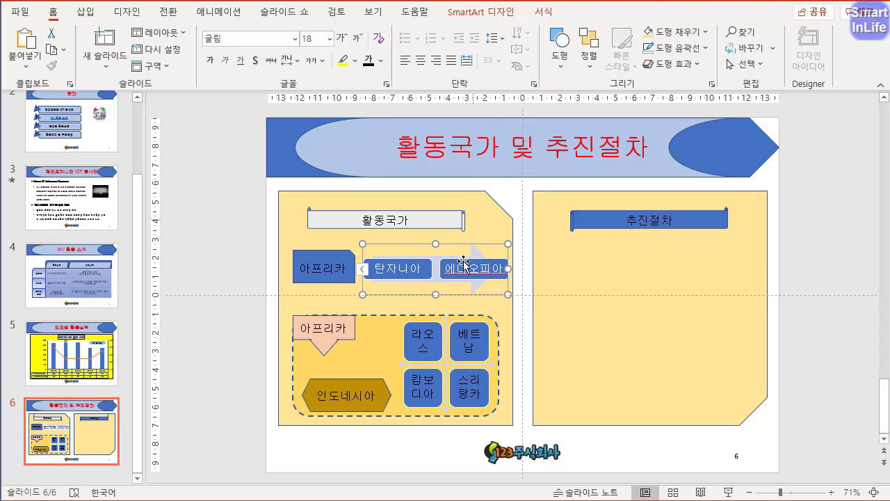
click(476, 10)
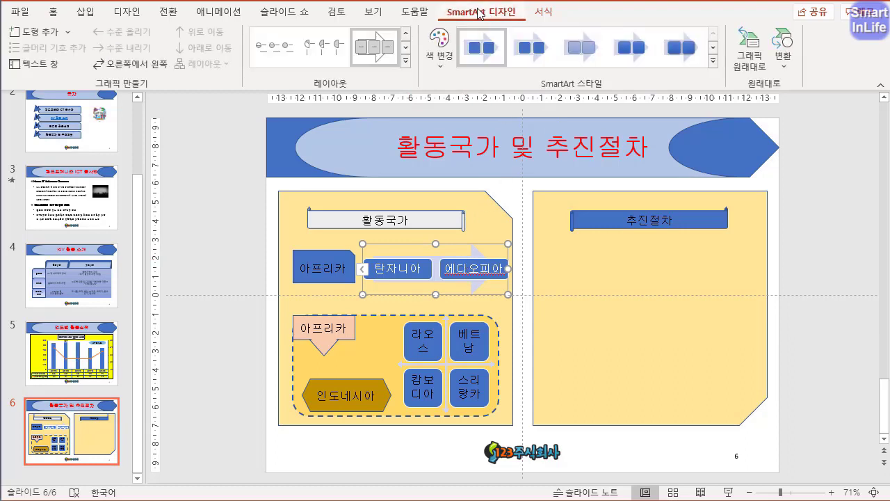
click(713, 61)
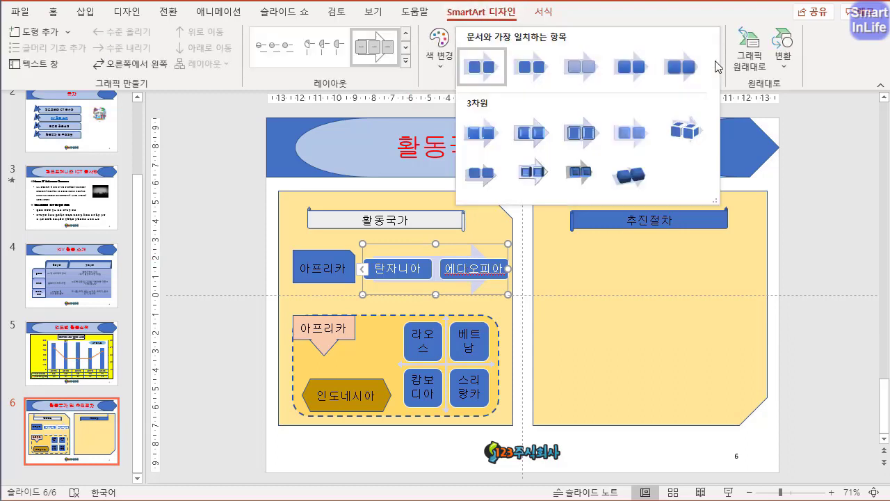
click(686, 128)
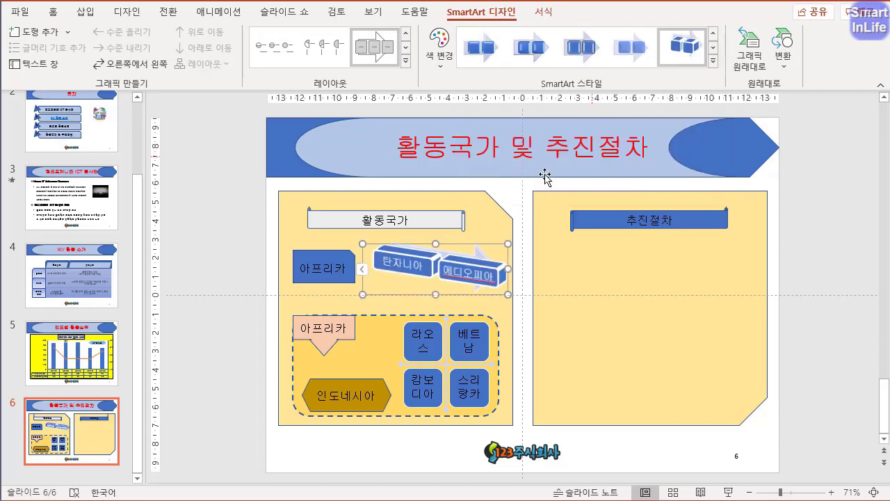
- Apply the third 3차원 SmartArt style to the four-cell matrix with 라오스, 베트남, 캄보디아 and 스리랑카
click(483, 337)
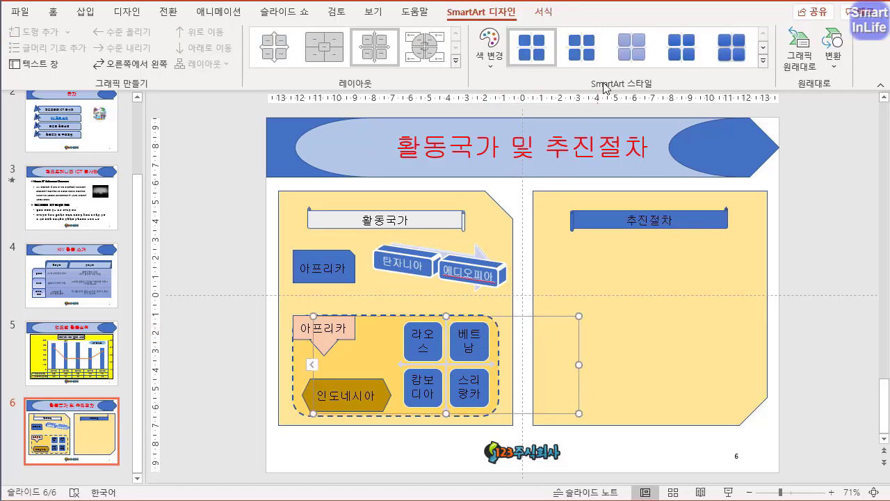
click(763, 62)
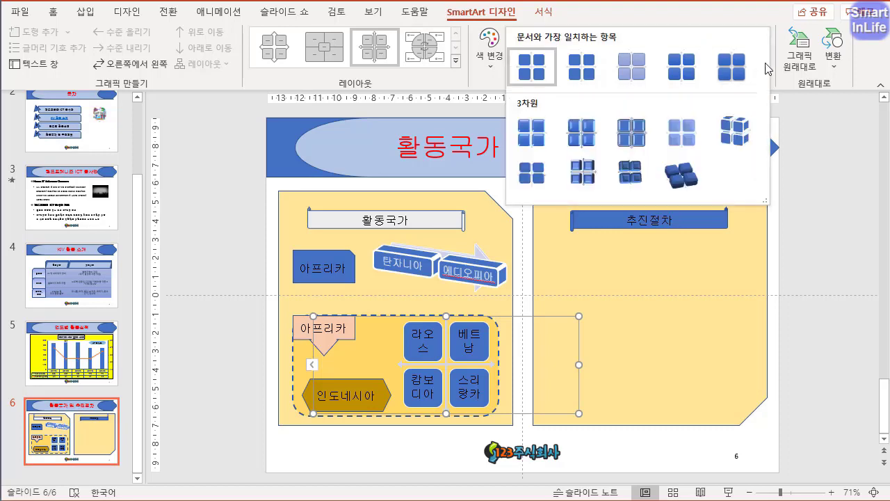
click(636, 144)
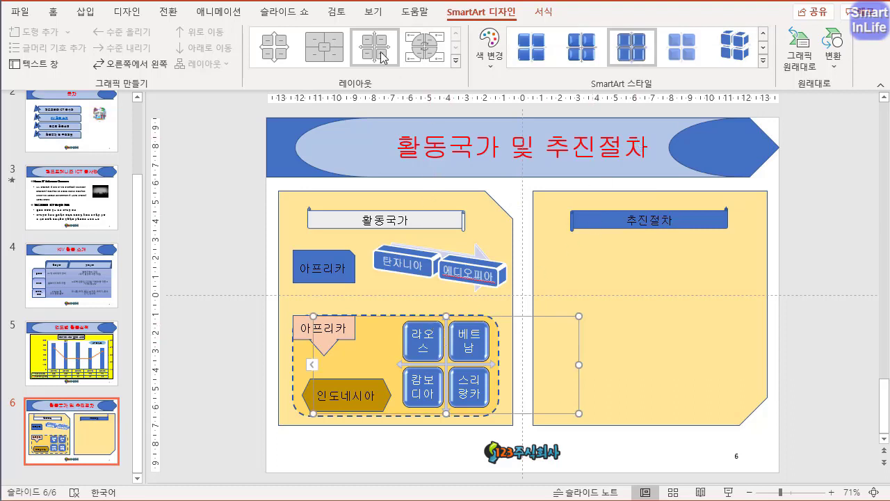
- Group all shapes and SmartArt of the 활동국가 section together with their background rectangle
click(59, 18)
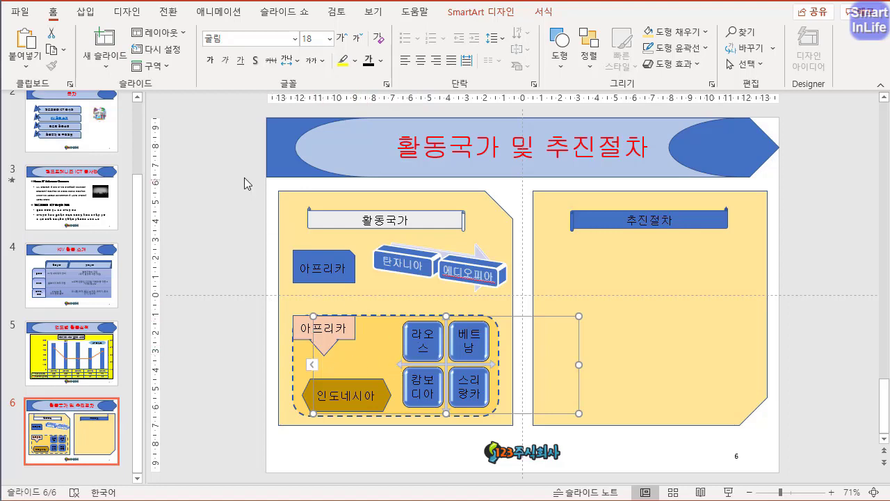
drag(244, 179, 630, 432)
click(477, 14)
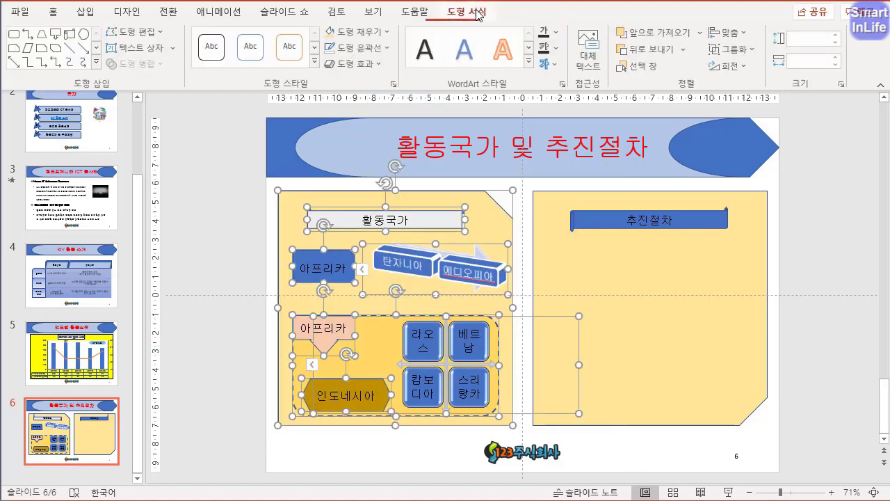
click(733, 49)
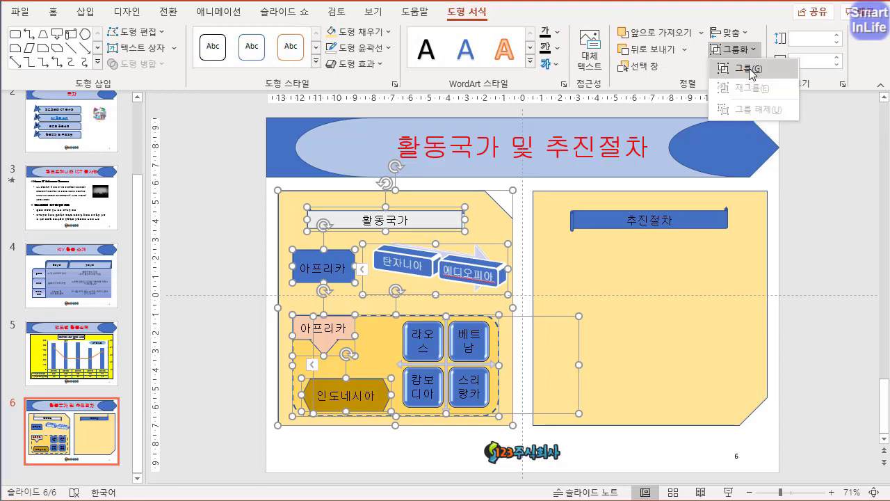
click(750, 74)
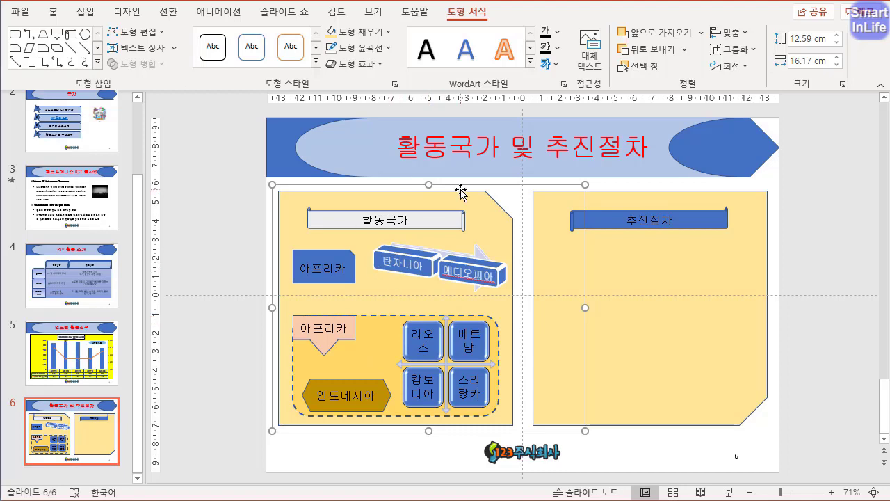
- Give the grouped 활동국가 section the 바운드 entrance animation
click(220, 12)
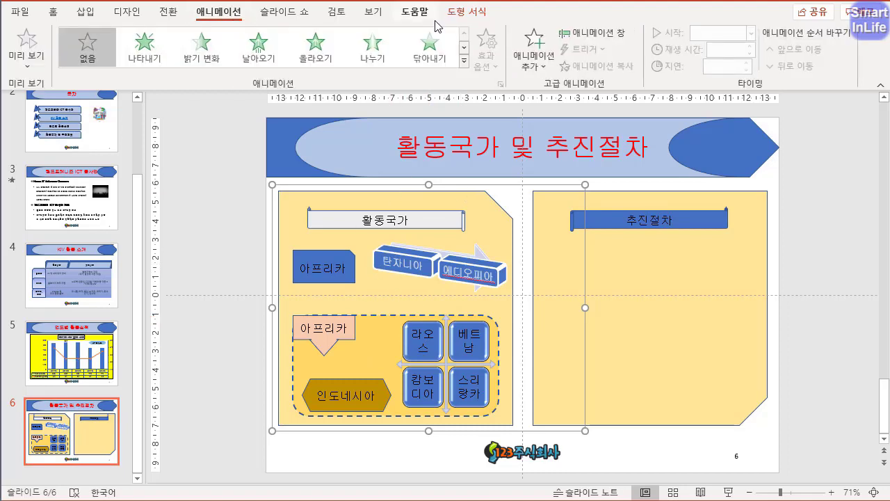
click(464, 61)
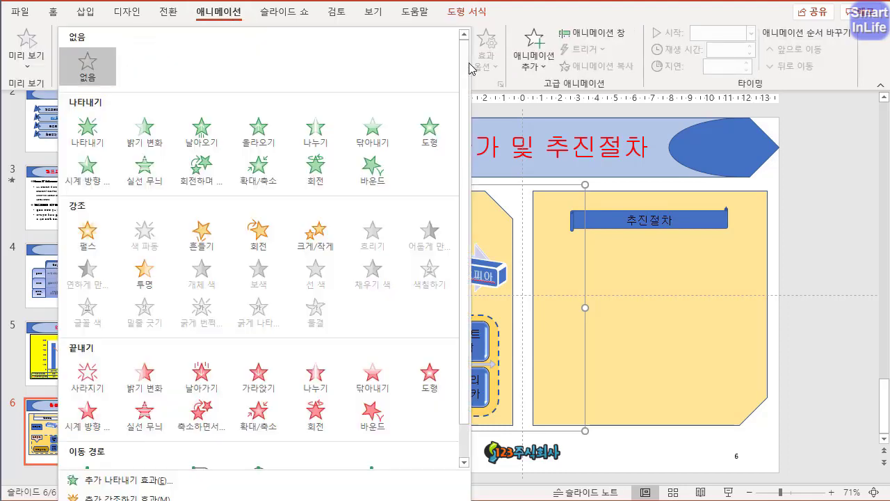
click(367, 172)
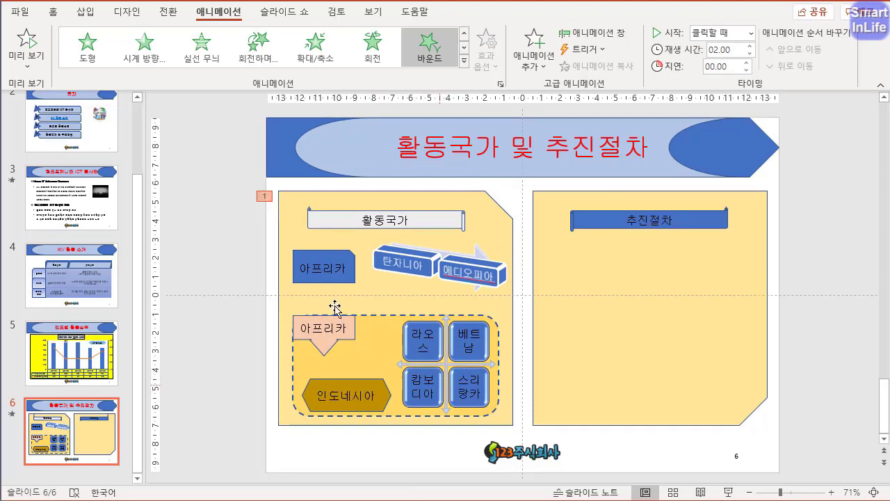
- Try the fourth 강조 2 colour variation on the 탄자니아–에디오피아 SmartArt and return it to 색 채우기 - 강조 1
click(417, 279)
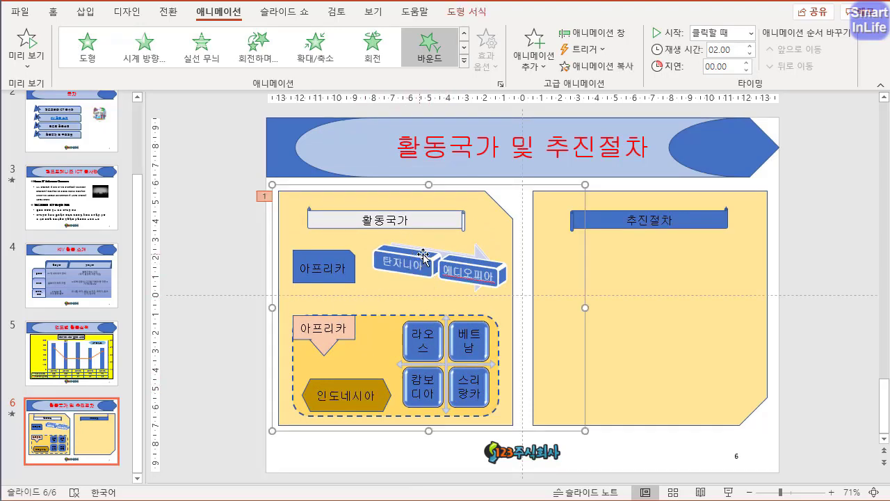
click(423, 255)
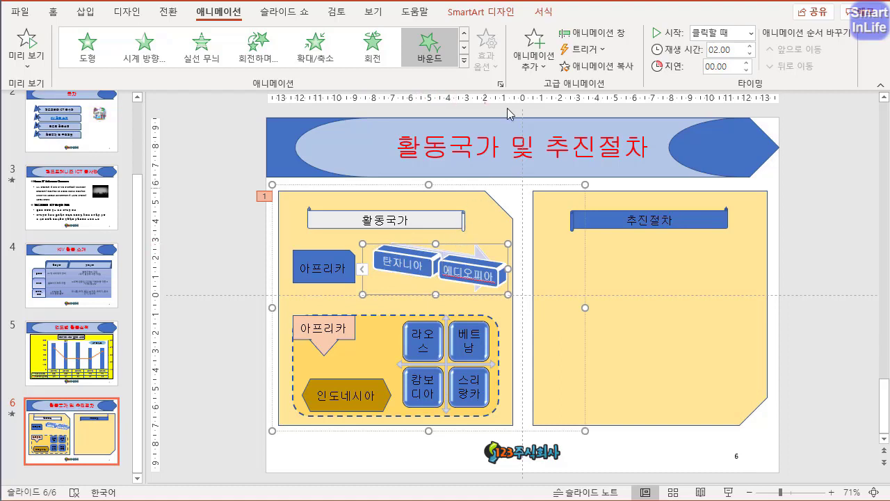
click(496, 14)
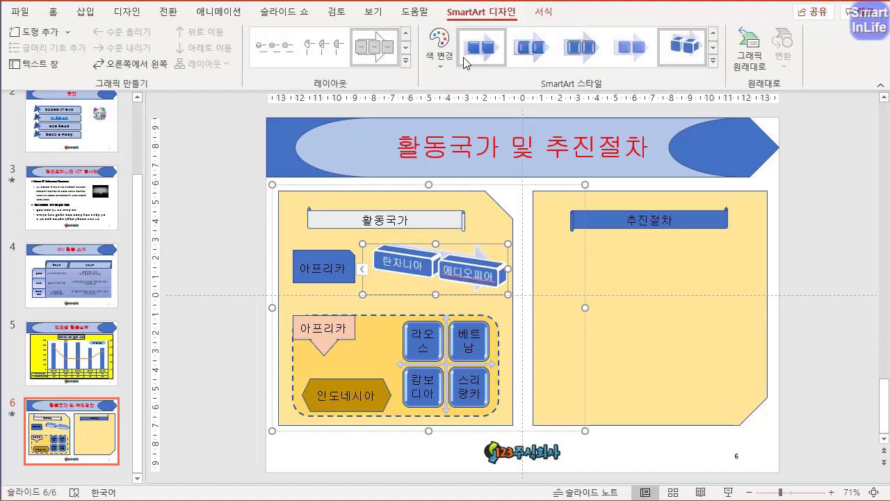
click(440, 49)
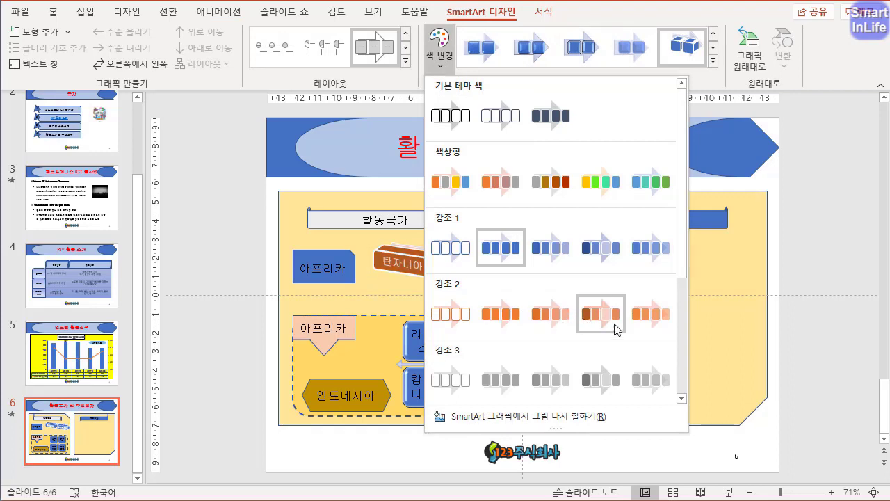
click(598, 314)
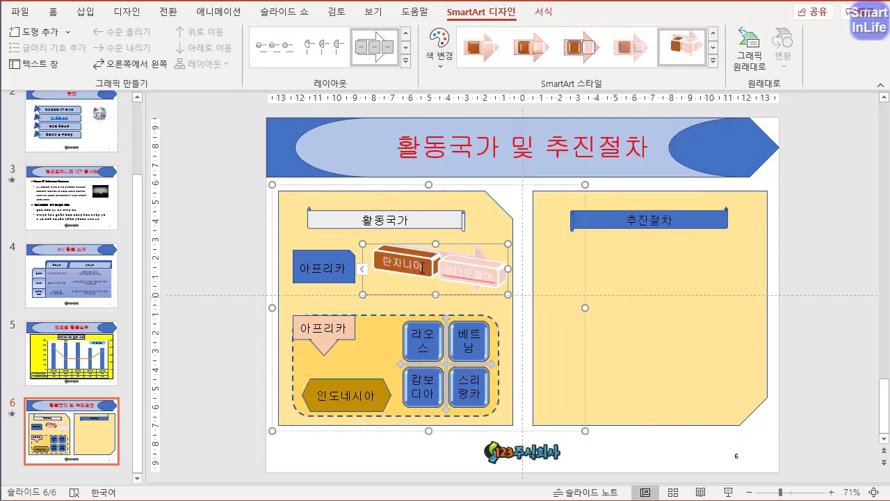
click(441, 57)
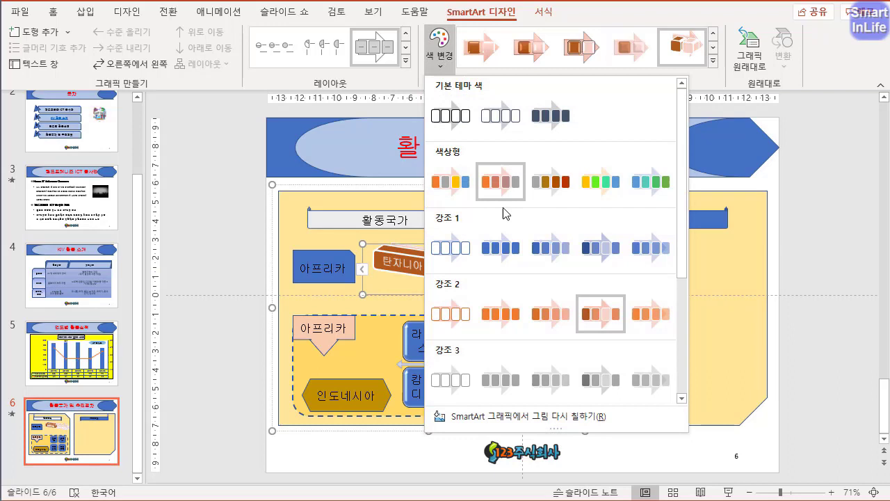
click(505, 249)
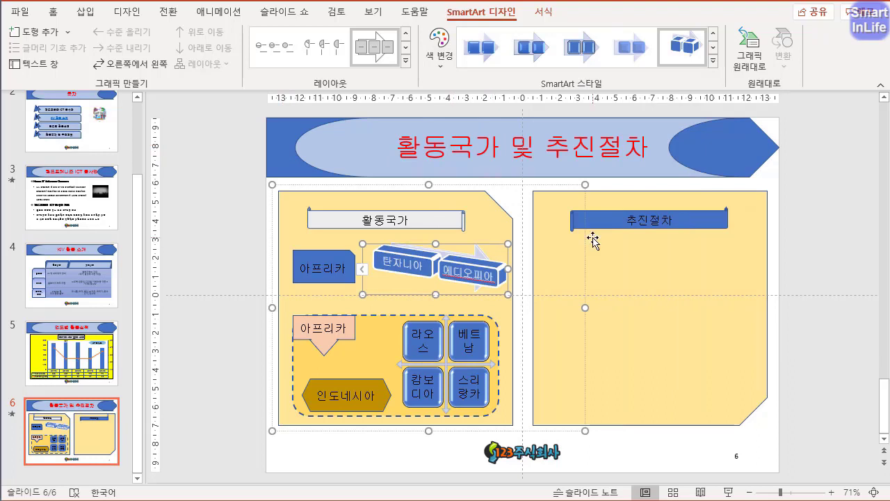
- Copy the 추진절차 banner just below itself, replace its text with 파견 대상국가 선정 and resize it to about 6.99 cm wide
click(691, 210)
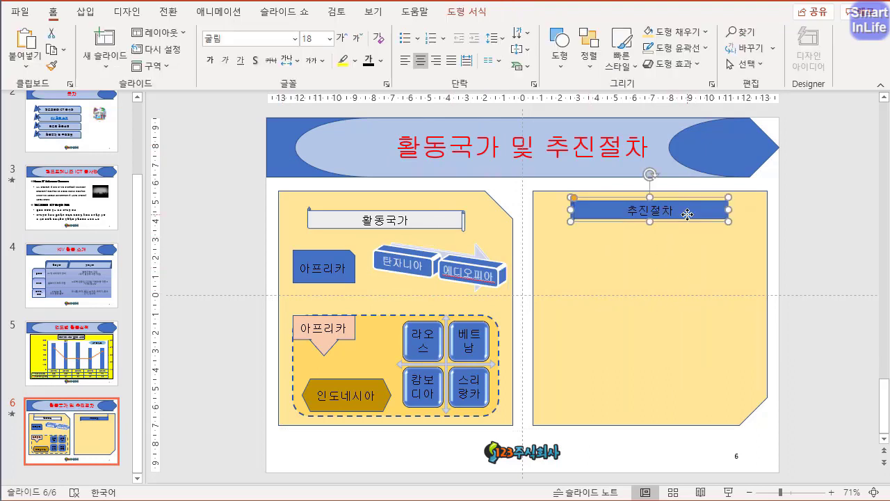
drag(692, 210, 664, 257)
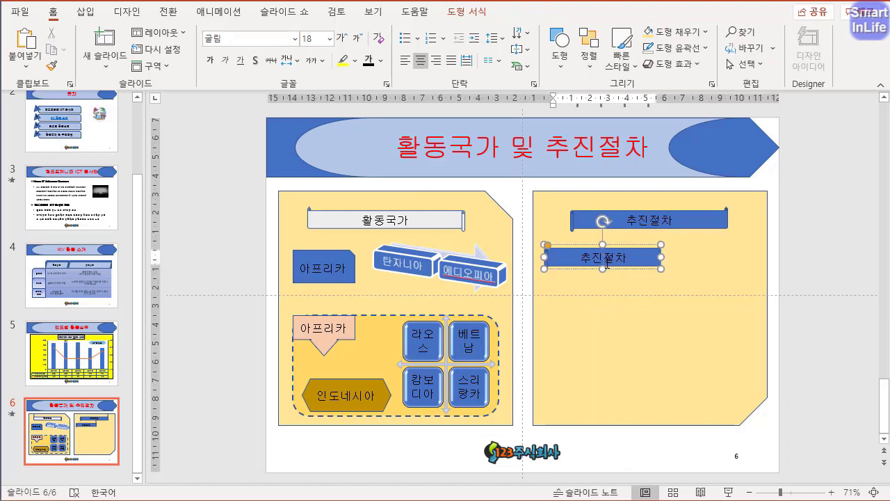
double_click(606, 262)
text(파)
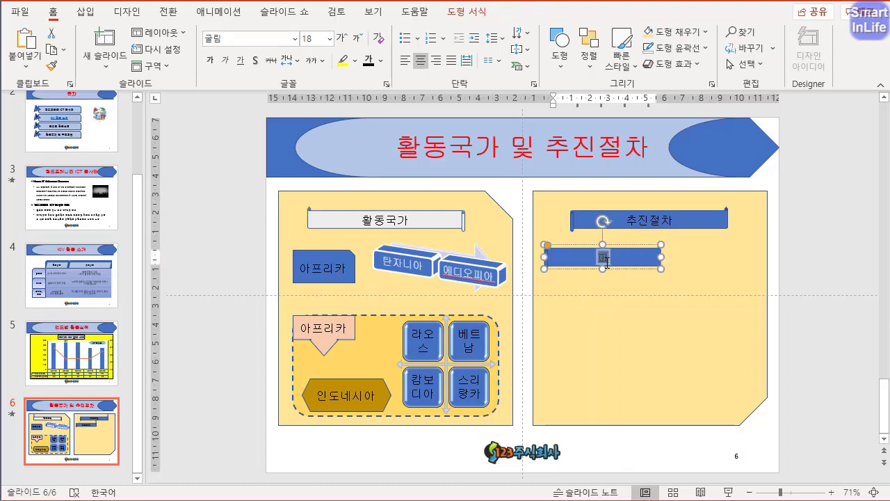
text(견 대상ㄱ국가 선ㅈ)
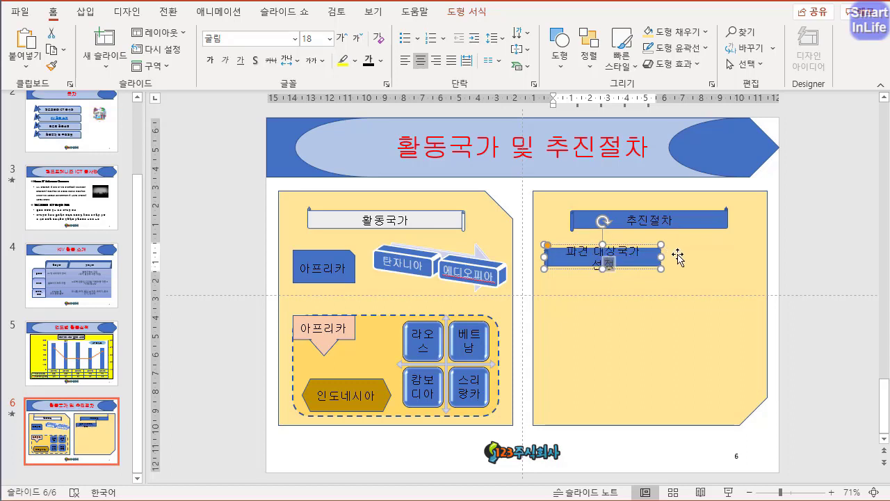
drag(663, 258, 674, 257)
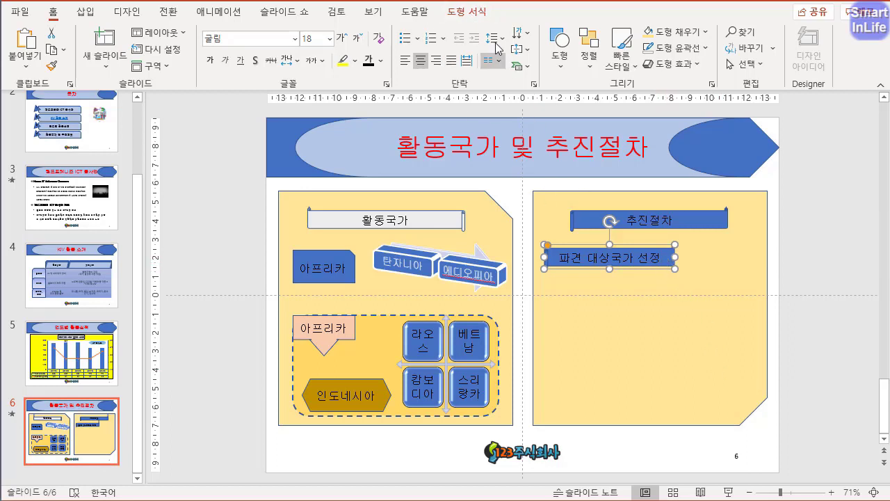
- Change the shape labelled 파견 대상국가 선정 to a trapezoid
click(470, 11)
click(139, 31)
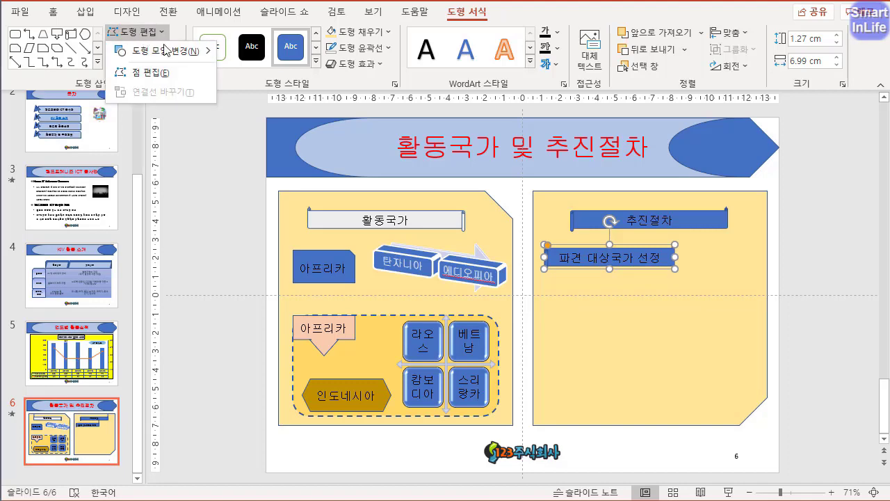
mouse_move(166, 52)
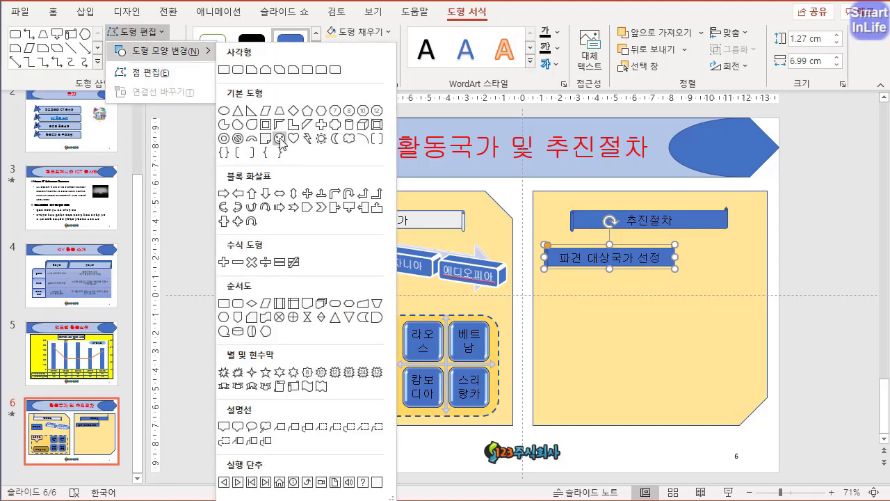
click(279, 111)
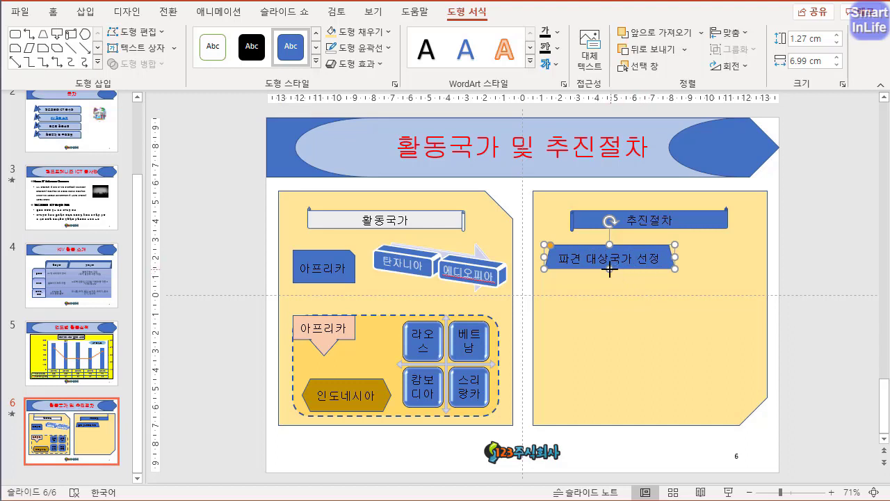
- Reduce the trapezoid's height to about 0.99 cm, copy it diagonally below and turn the copy into 사각형: 잘린 위쪽 모서리
drag(609, 270, 708, 285)
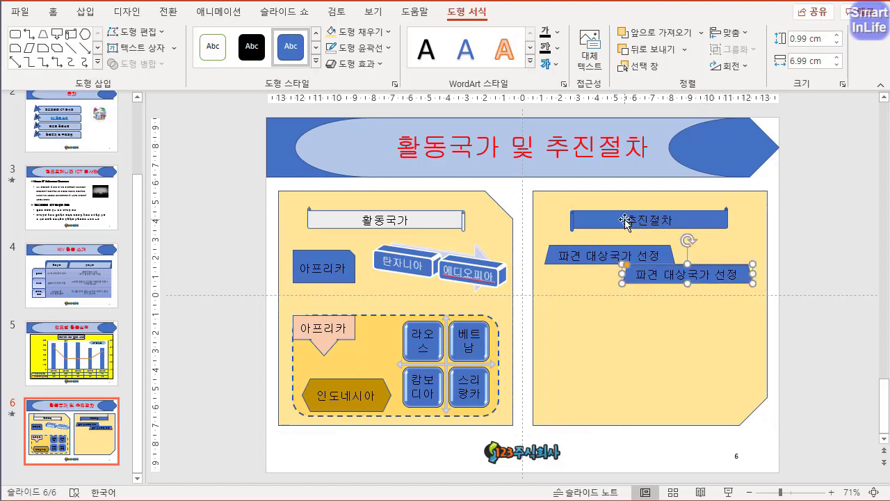
click(163, 34)
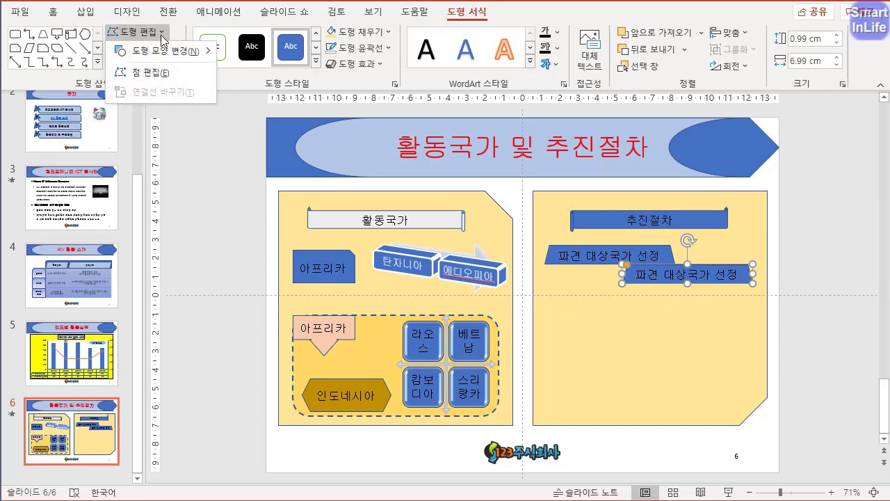
mouse_move(189, 53)
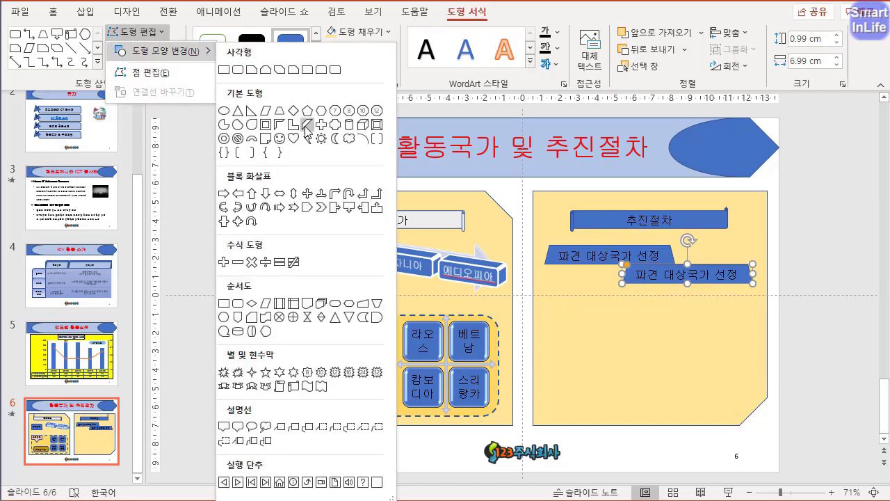
click(266, 70)
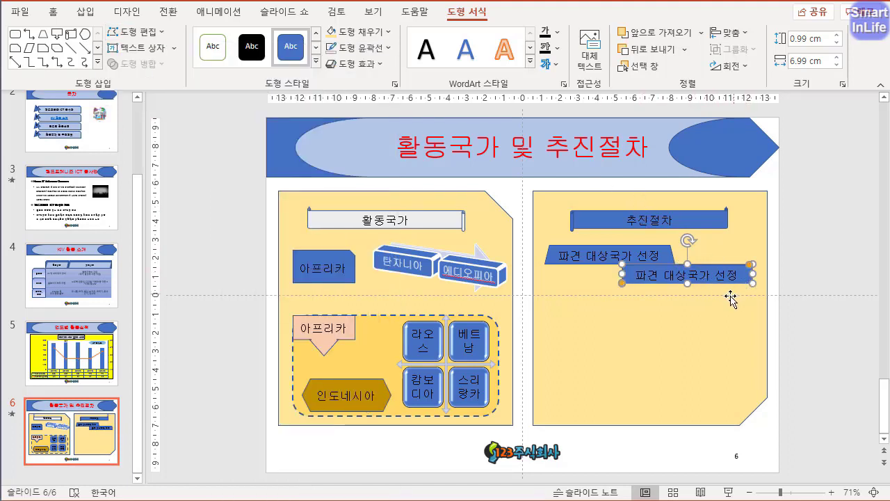
click(813, 284)
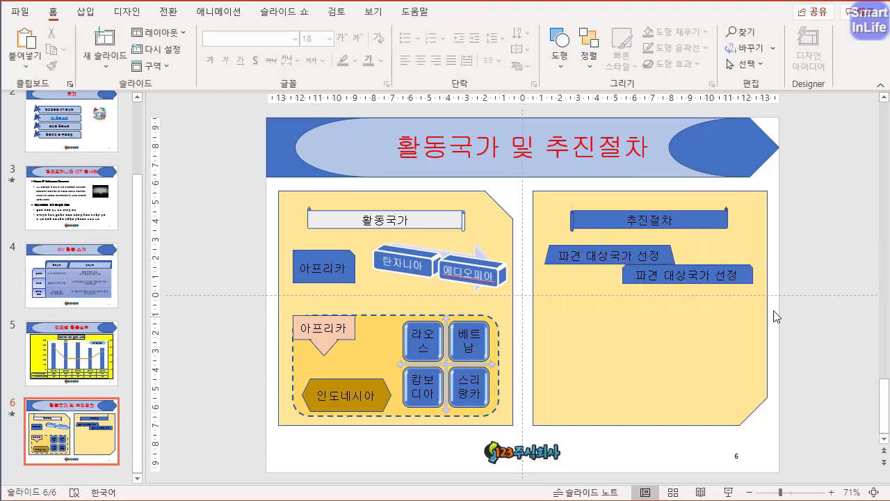
- Duplicate the snipped-corner rectangle below itself and delete the text from the original rectangle
drag(717, 284, 743, 312)
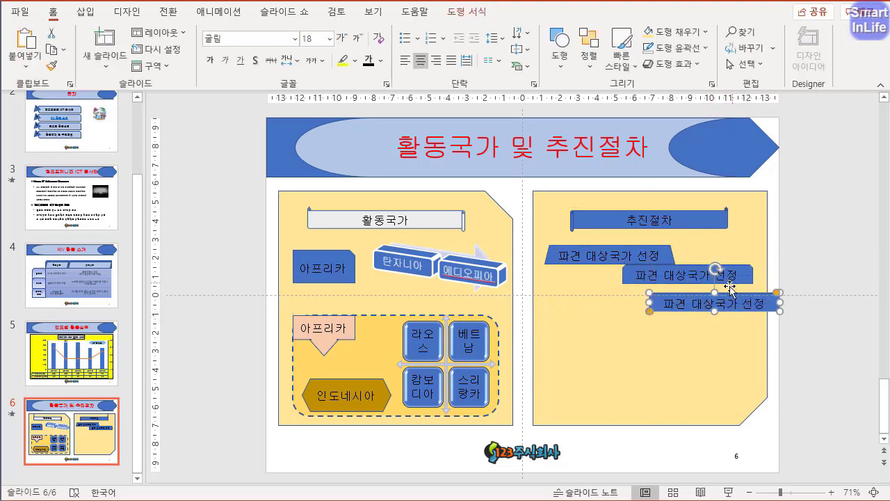
click(677, 282)
key(ctrl+a)
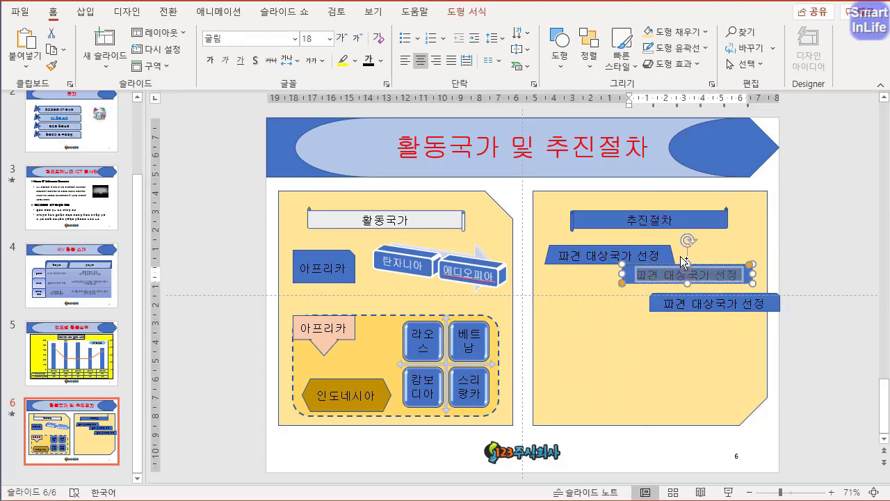
key(Delete)
key(Escape)
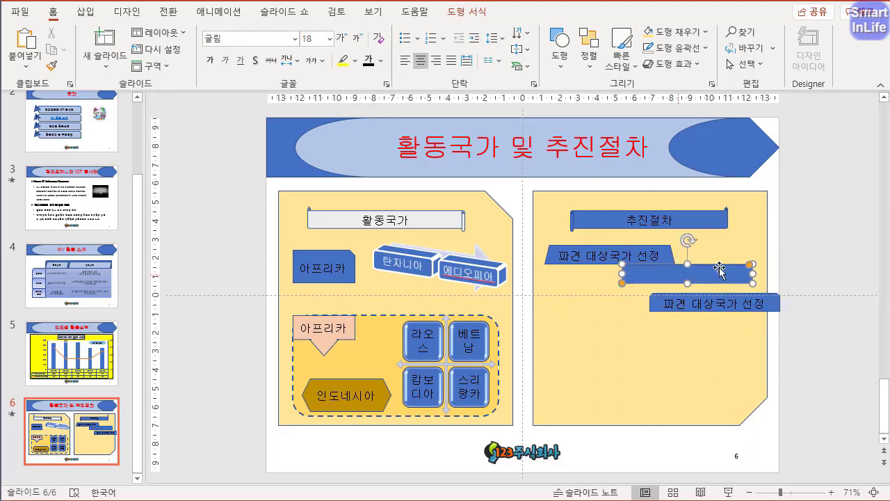
- Flip the empty snipped-corner rectangle vertically so its cut corners point downward
click(467, 12)
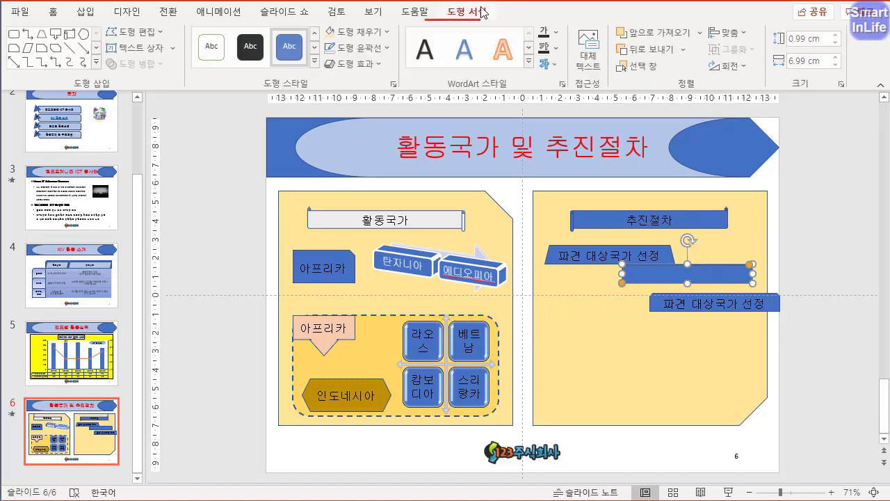
click(728, 66)
click(742, 125)
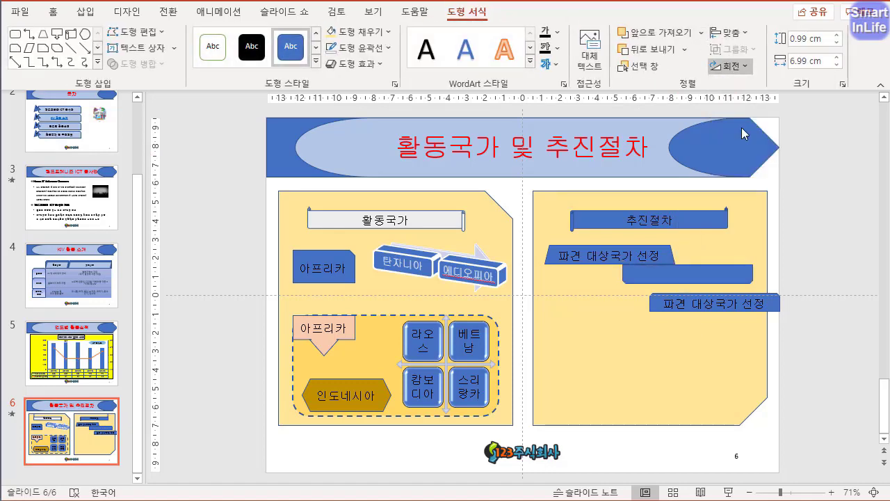
click(795, 232)
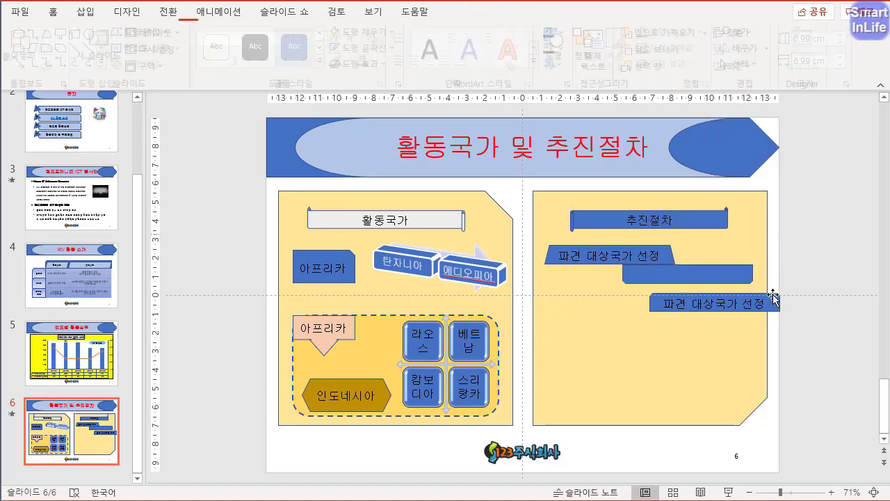
- Replace the text of the lower duplicated rectangle with 파견 대상기관 선정
click(724, 312)
click(721, 304)
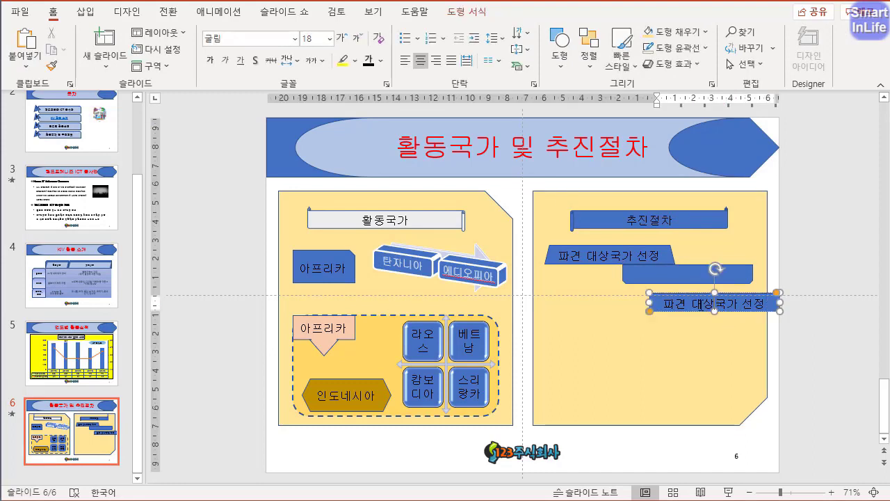
triple_click(691, 303)
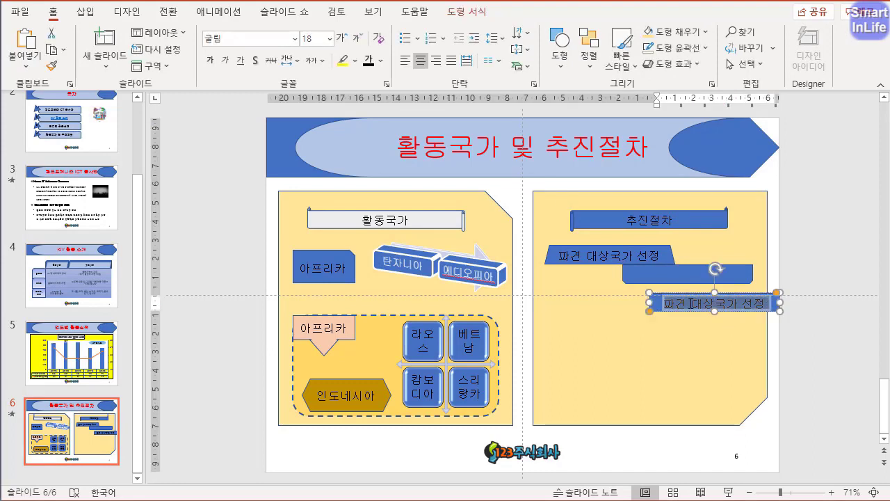
text(파견 대)
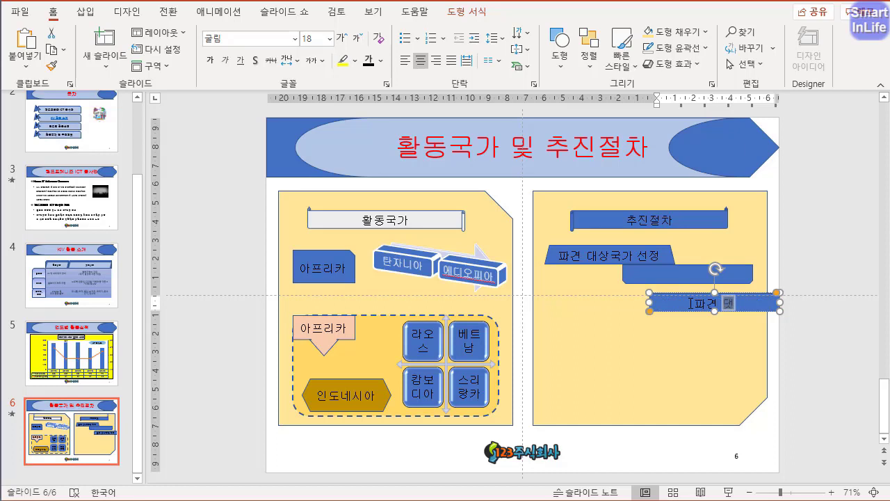
text(상기관 선)
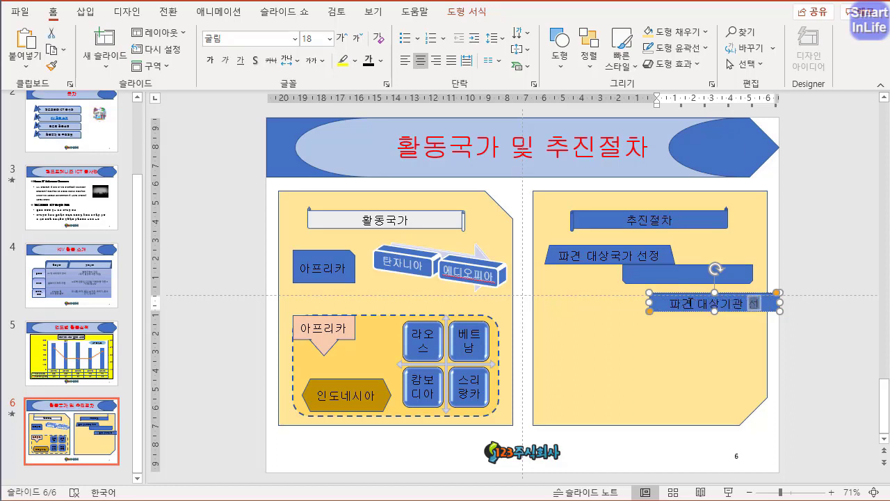
text(정)
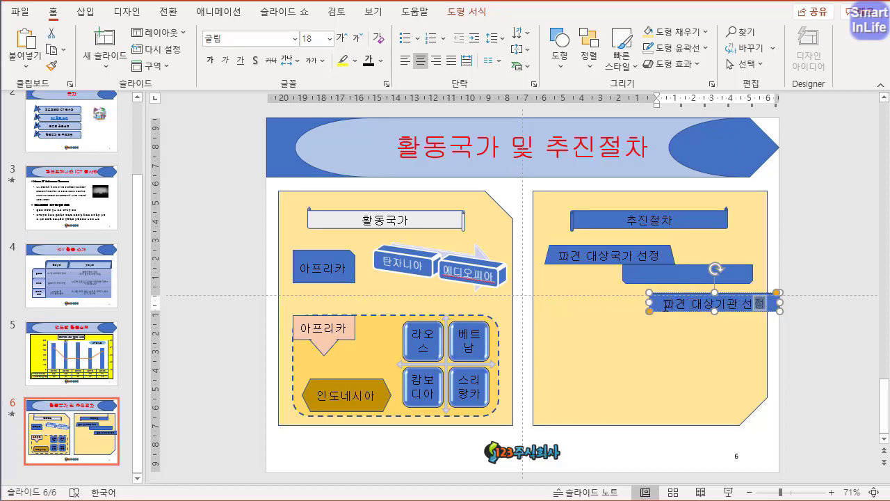
- Remove the fill and the outline from the 파견 대상기관 선정 shape
click(646, 304)
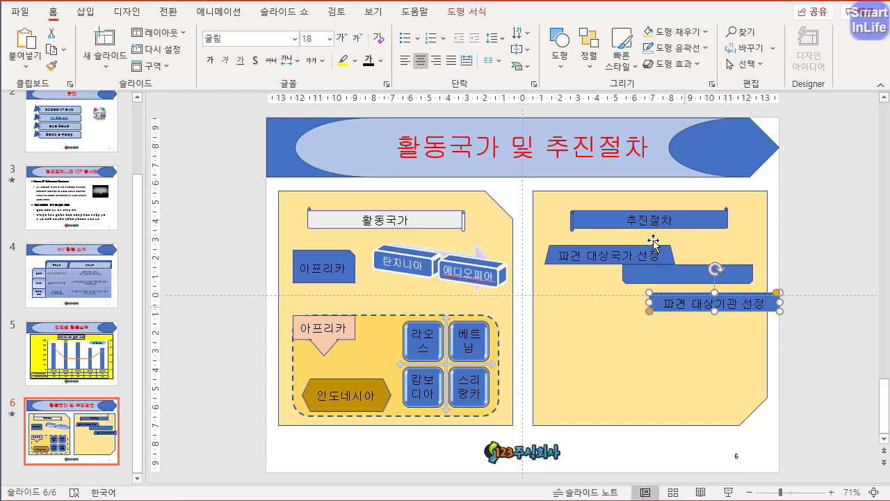
click(467, 11)
click(380, 35)
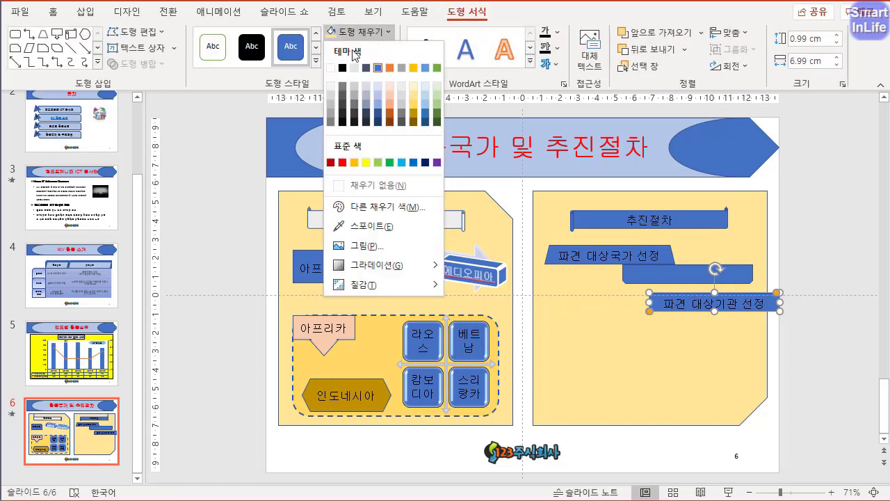
click(363, 185)
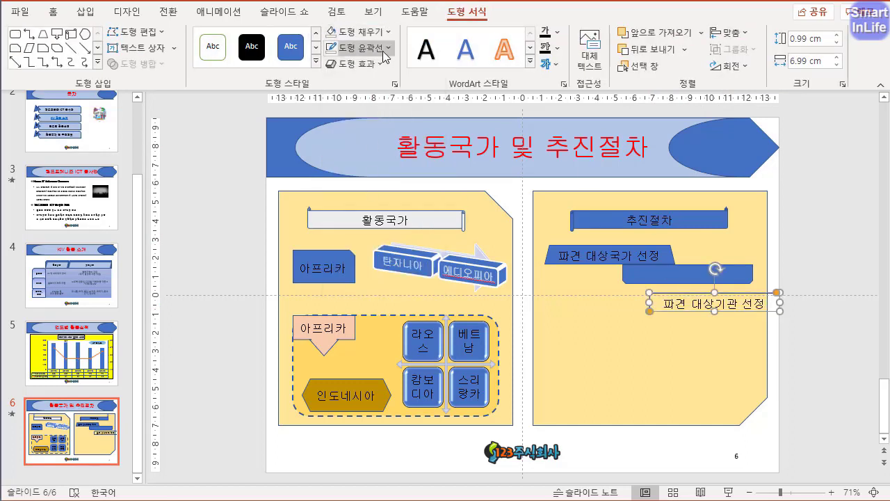
click(382, 49)
click(388, 203)
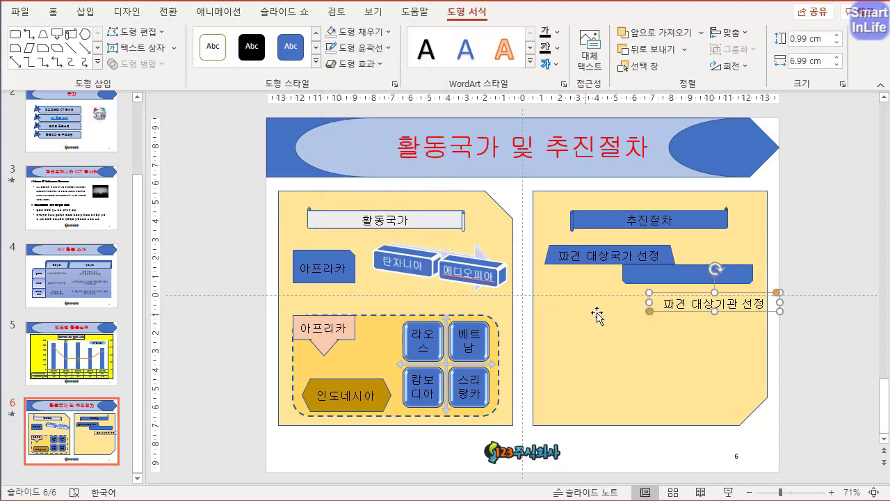
- Place the 파견 대상기관 선정 text over the flipped empty rectangle and fill the 파견 대상국가 선정 shape with light gray
drag(664, 310, 639, 279)
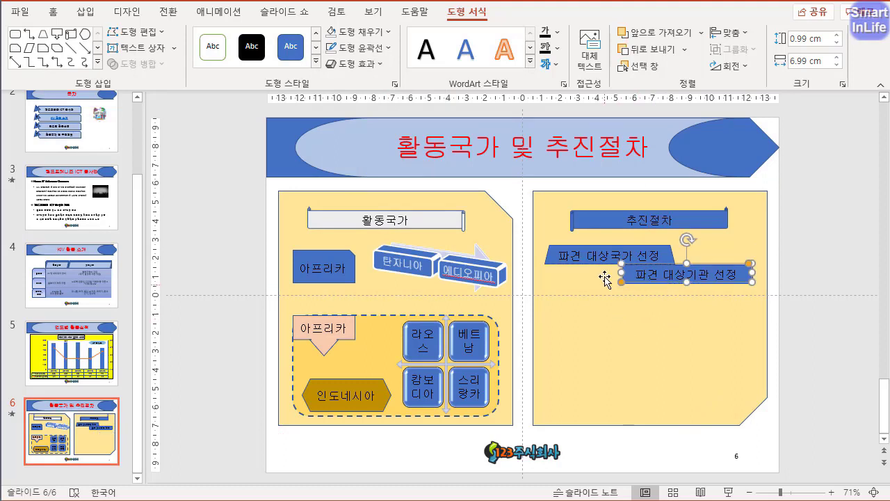
click(664, 257)
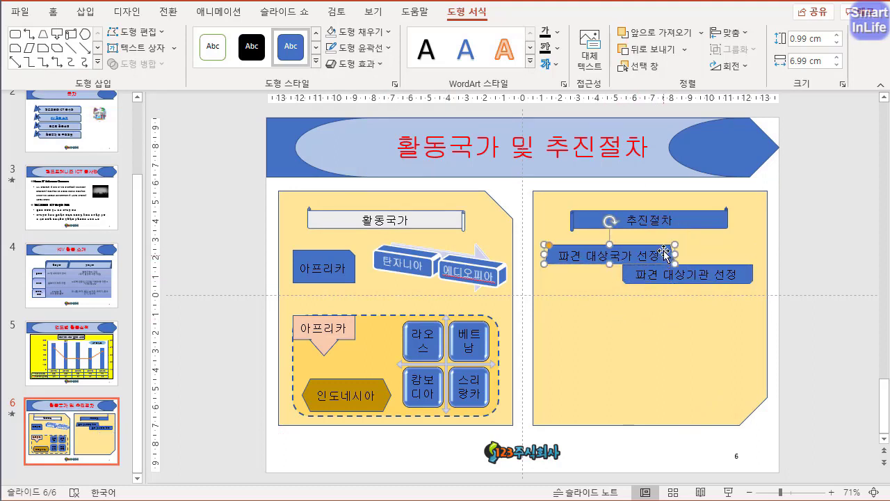
click(381, 37)
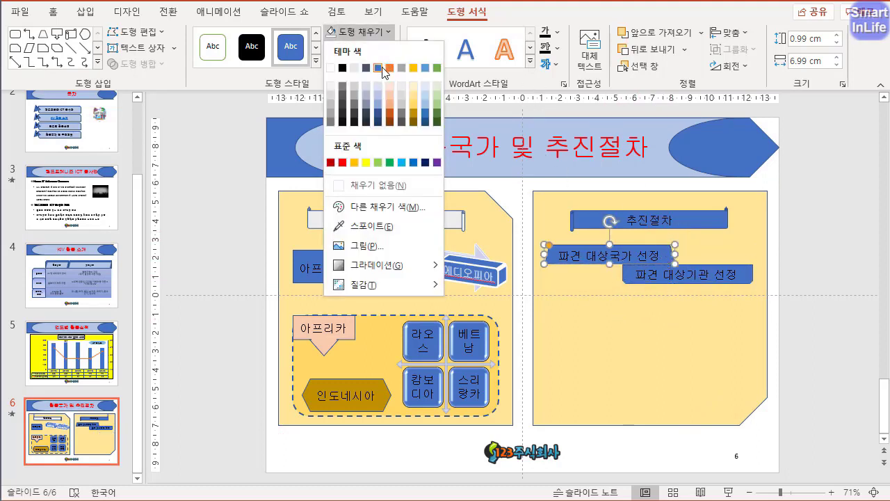
click(359, 68)
- Fill the 추진절차 scroll banner with light blue-gray
click(633, 217)
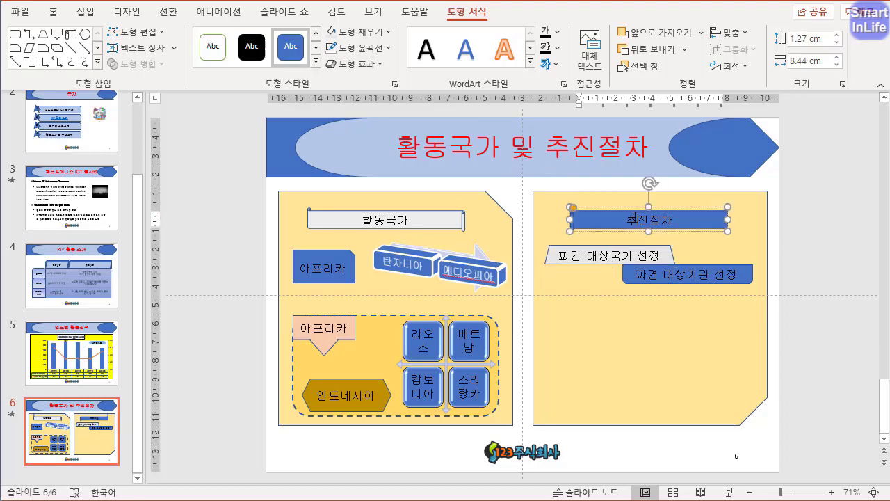
click(376, 31)
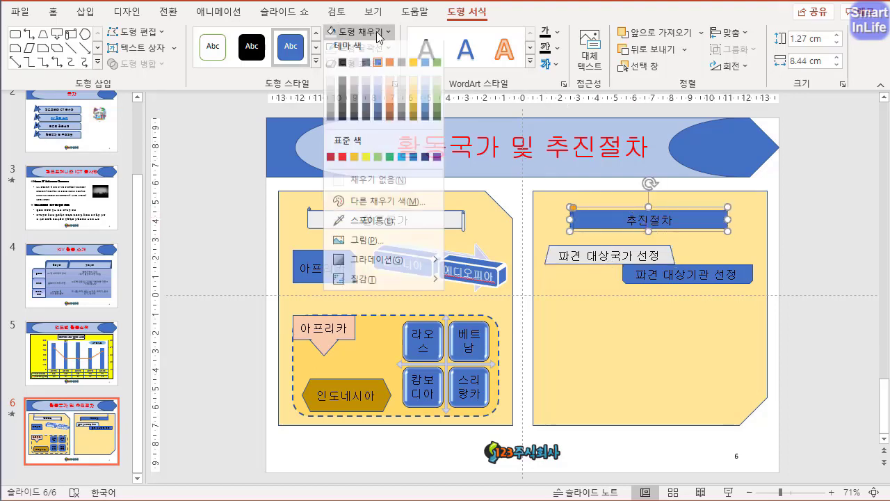
click(362, 86)
click(838, 319)
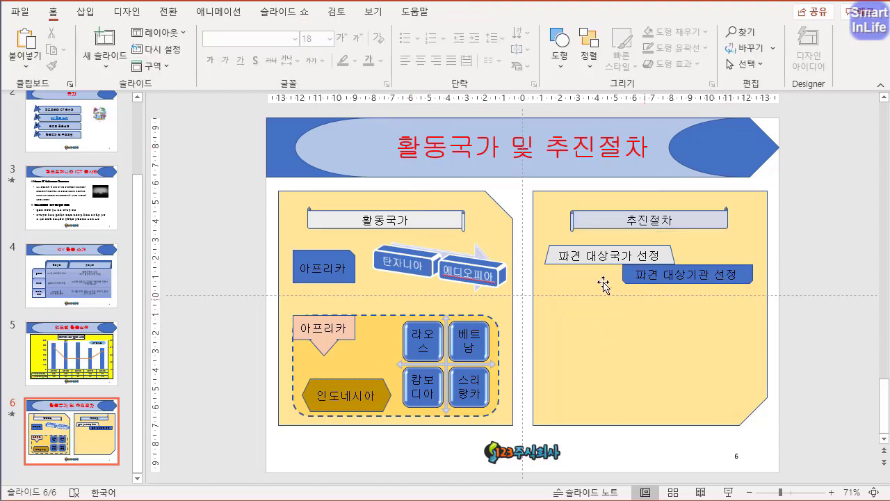
- Duplicate the 파견 대상국가 선정 shape below, replace the copy's text with 모집/홍보 and narrow it to about 4.5 cm
drag(572, 259, 560, 326)
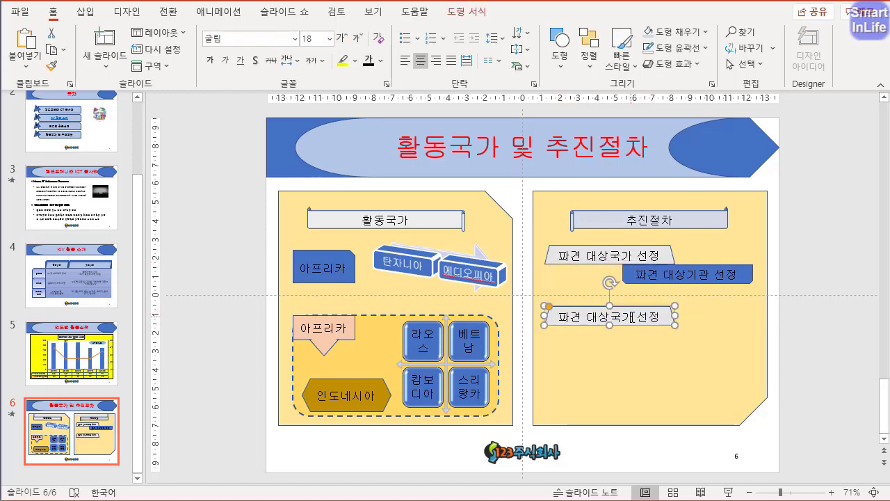
triple_click(628, 317)
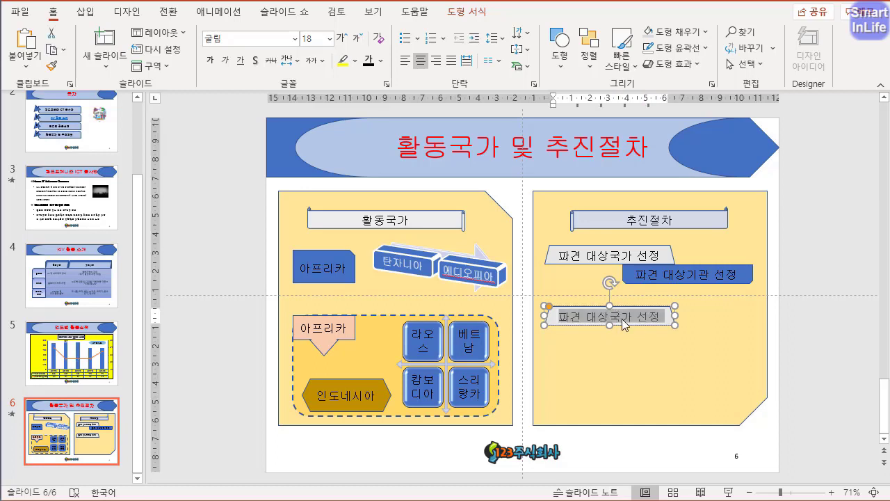
text(모집/홍보)
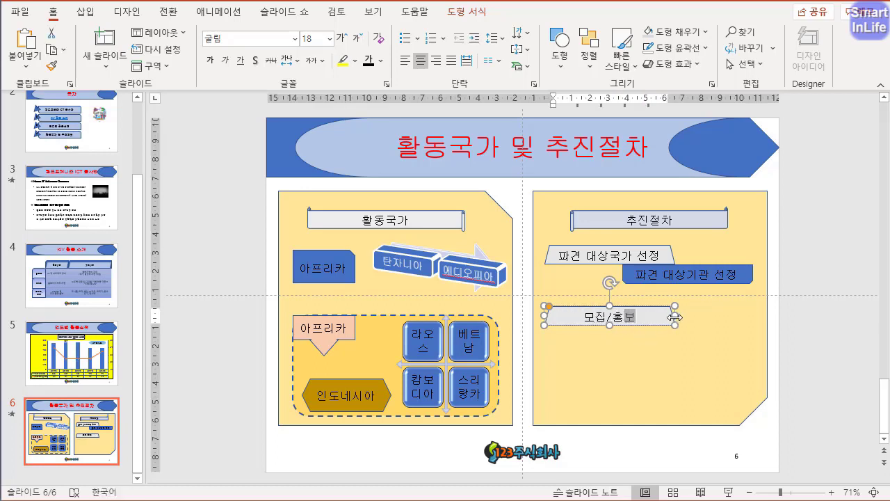
drag(673, 317, 628, 318)
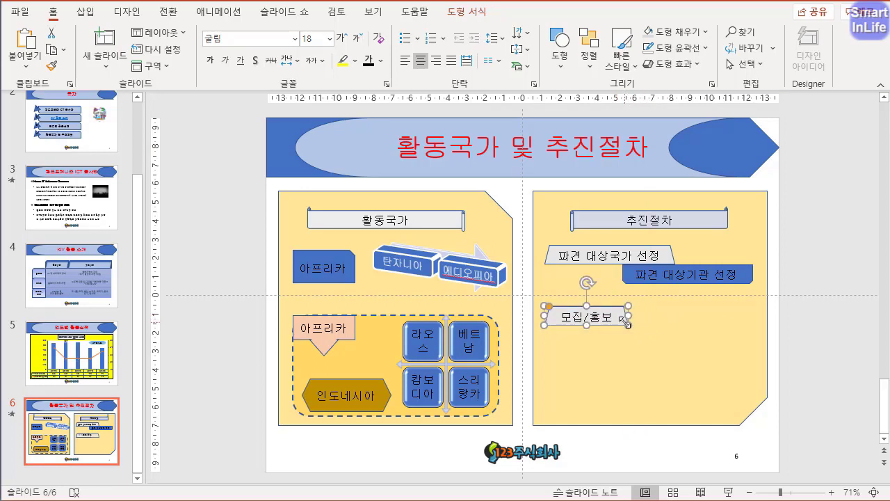
- Change the 모집/홍보 shape to a rectangle with one rounded and one snipped top corner
click(464, 11)
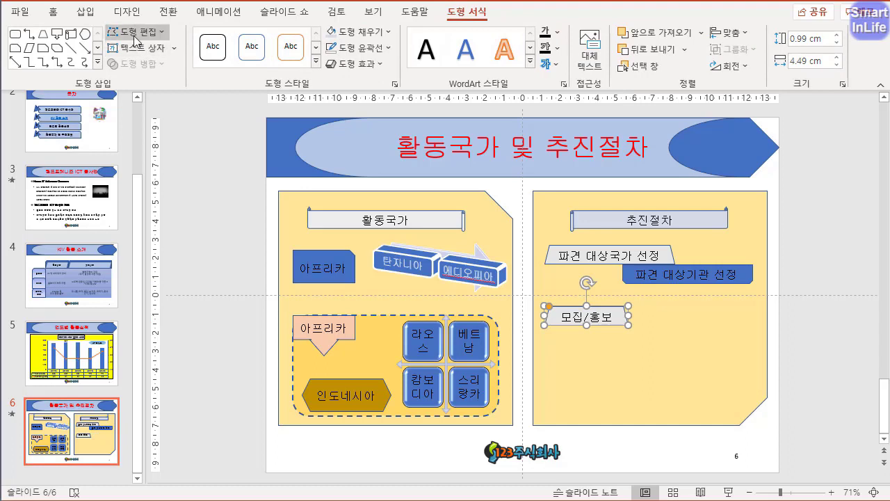
click(134, 32)
mouse_move(170, 53)
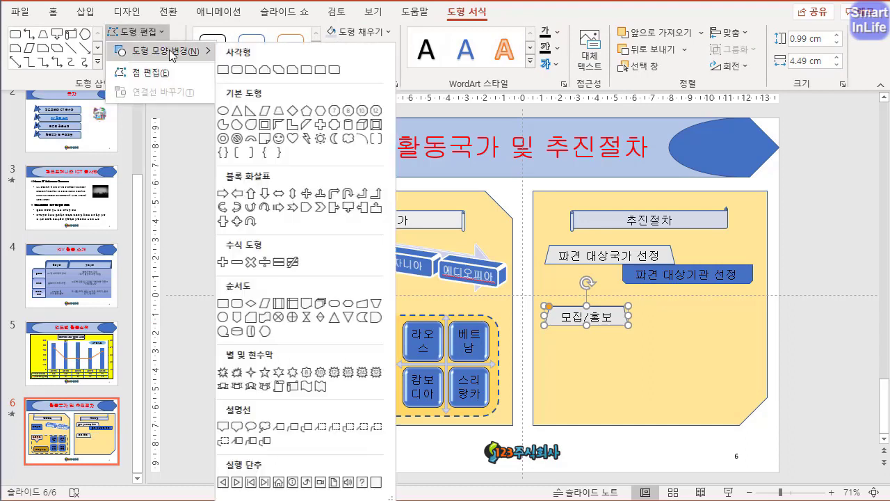
click(258, 72)
click(813, 342)
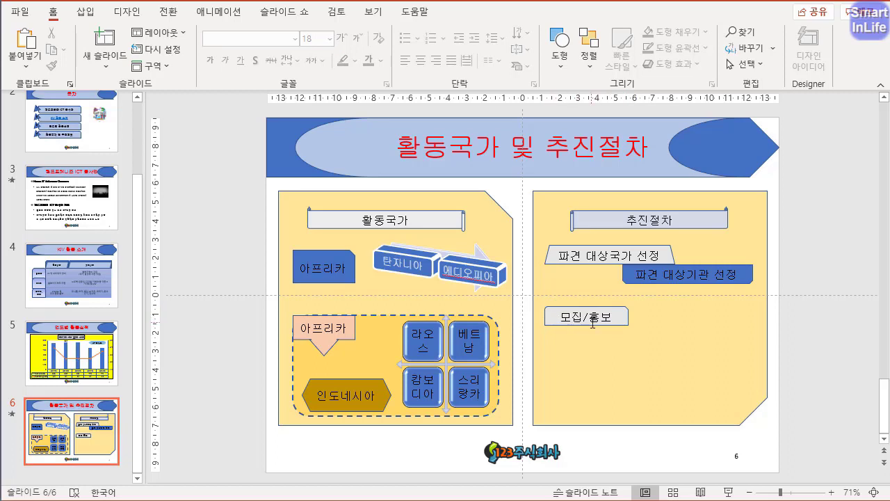
- Duplicate the 모집/홍보 shape to its right on the same row and replace the copy's text with 심사/발표
drag(617, 320, 728, 323)
drag(733, 322, 738, 322)
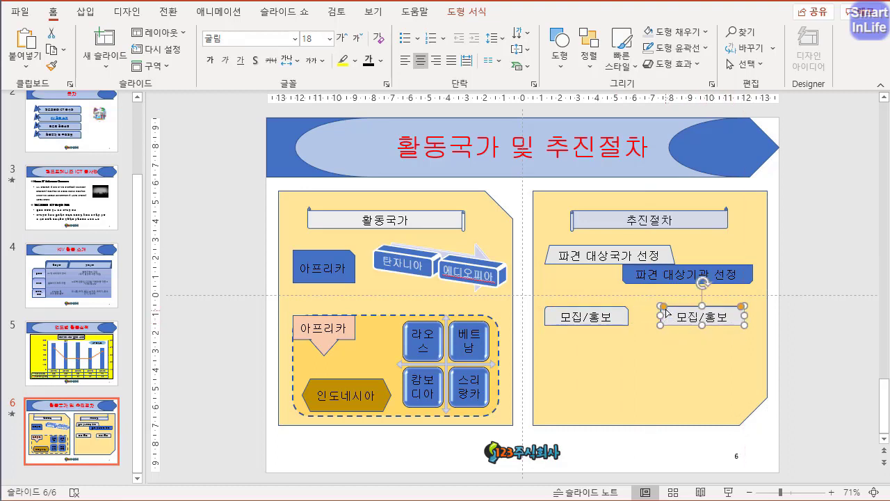
drag(674, 318, 772, 389)
text(심사)
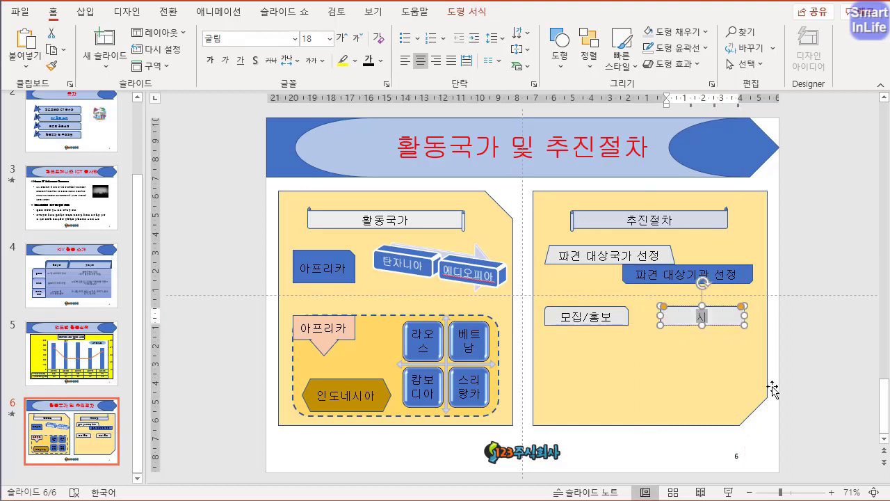
text(/발표)
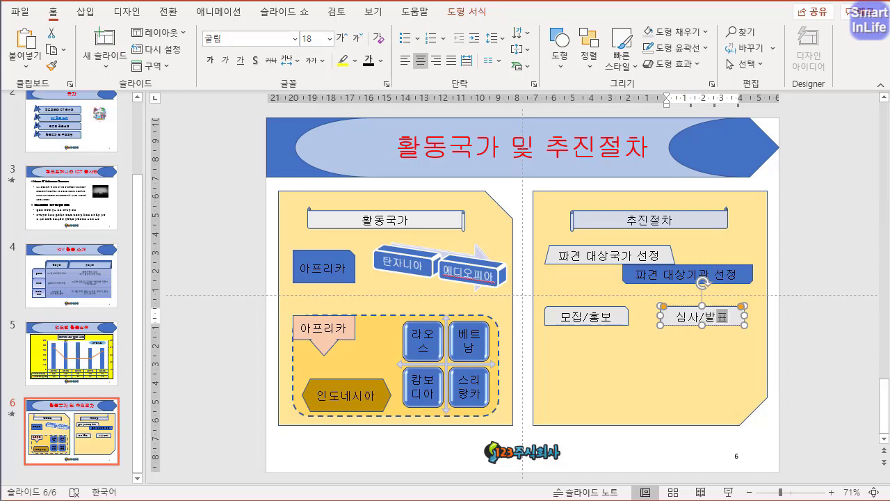
click(721, 353)
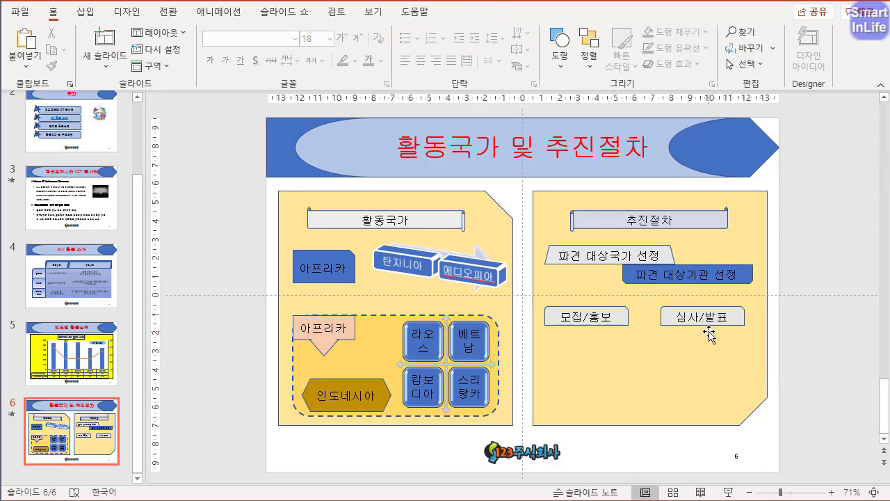
- Flip the 심사/발표 shape horizontally so it mirrors the 모집/홍보 shape
click(619, 323)
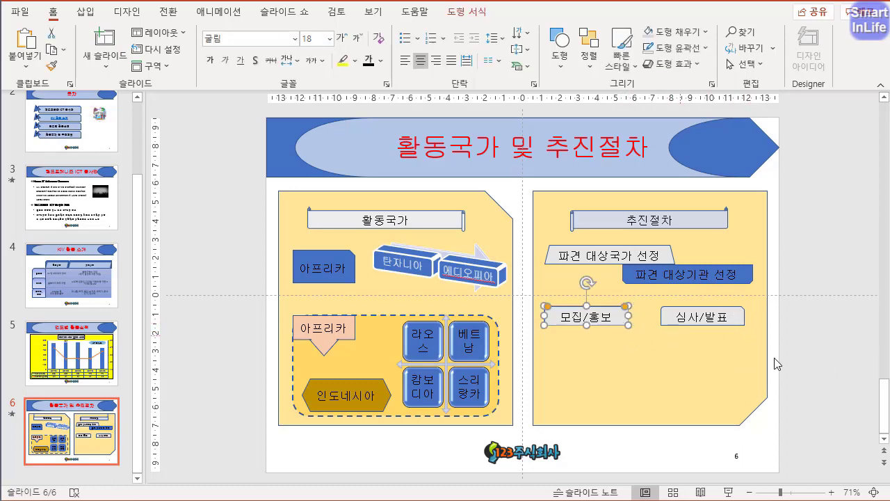
click(739, 322)
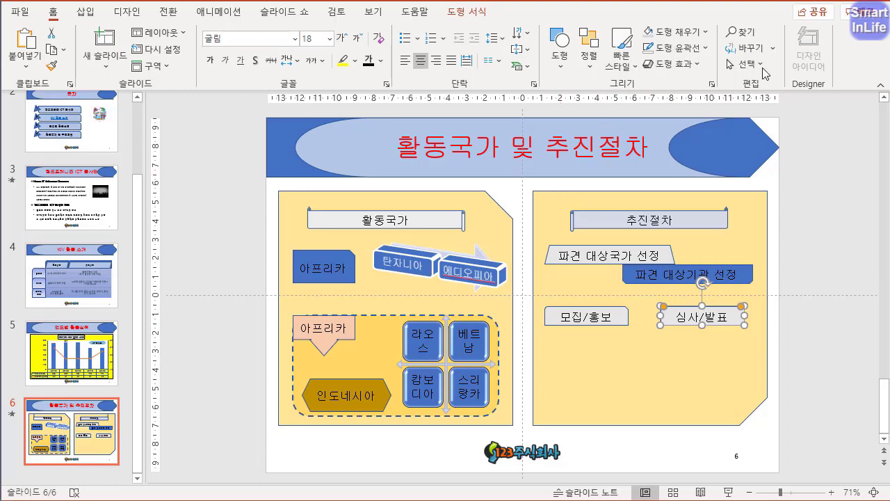
click(467, 12)
click(741, 68)
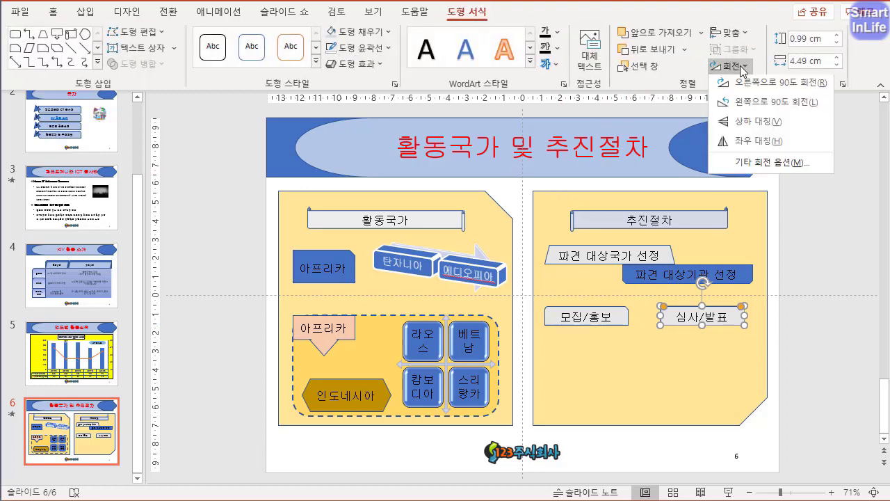
click(755, 140)
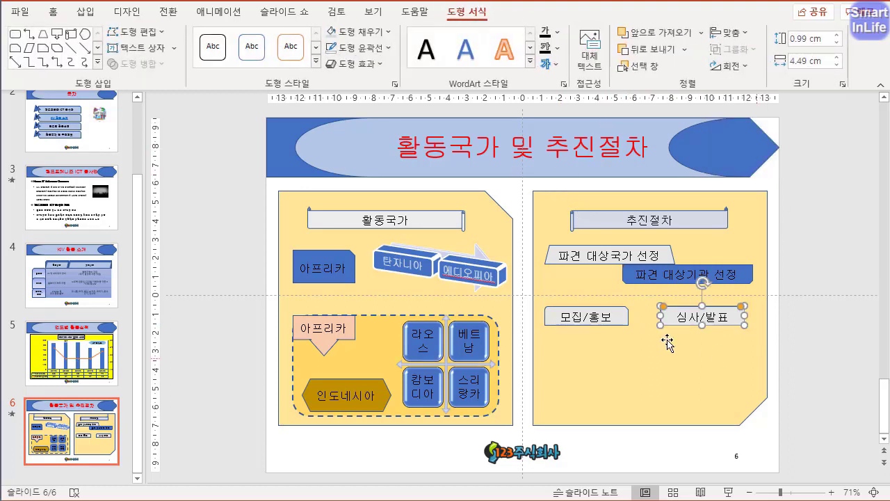
- Fill both the 모집/홍보 and 심사/발표 shapes with light orange
click(621, 320)
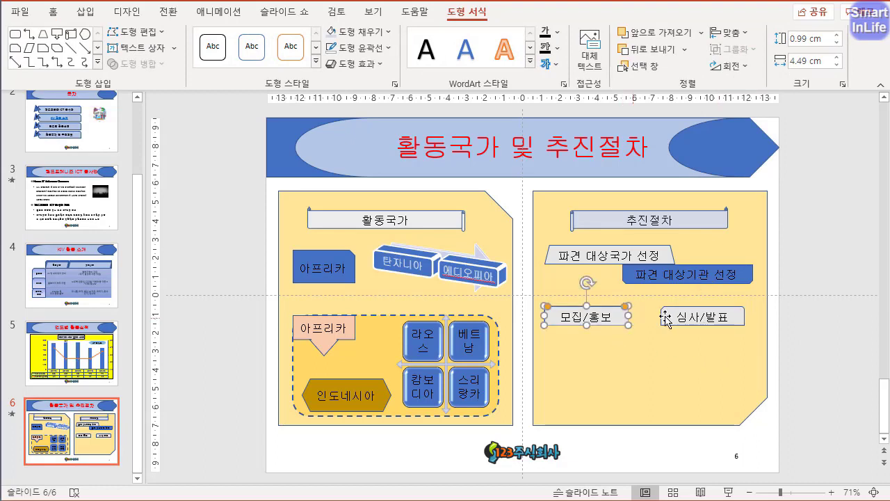
shift+click(665, 319)
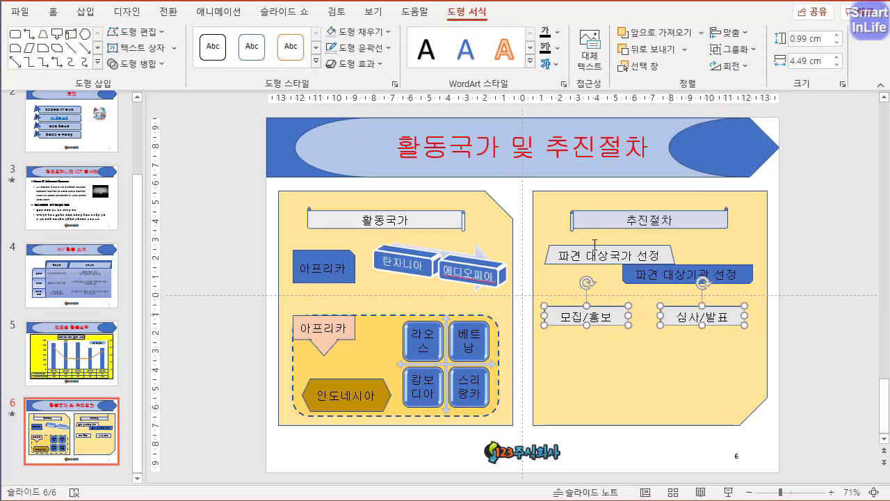
click(375, 35)
click(387, 94)
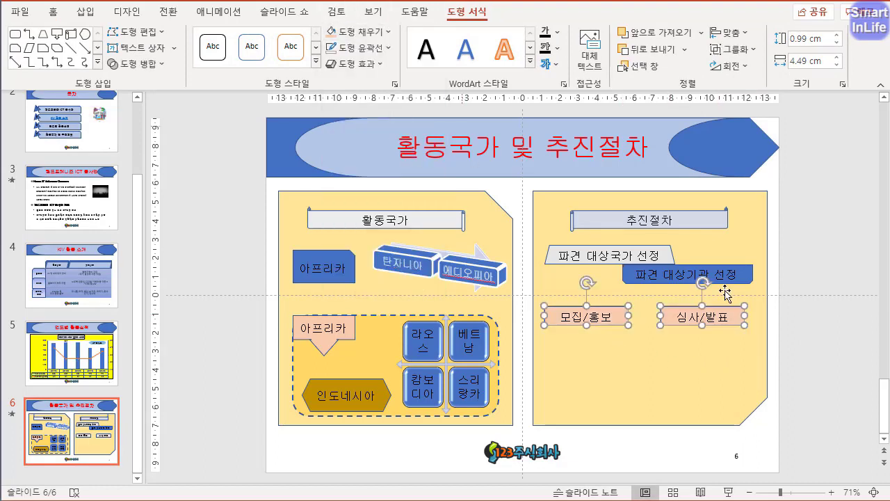
click(807, 350)
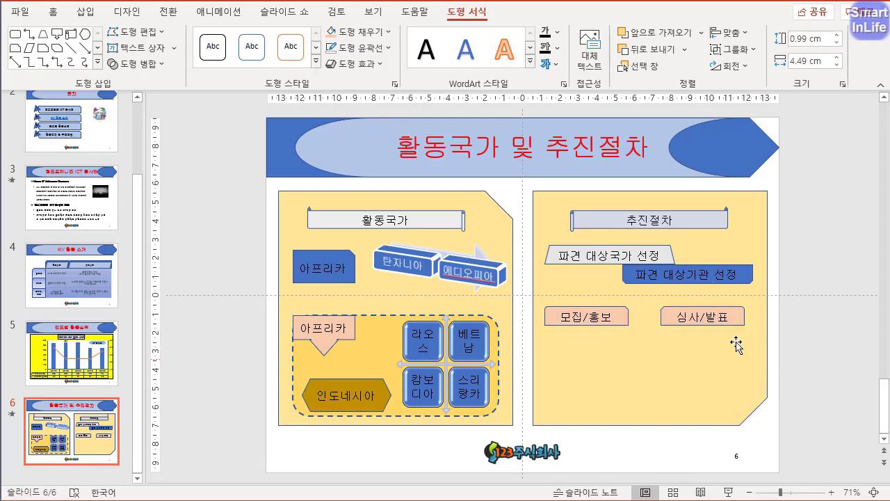
- Draw an elbow double-arrow connector from the top of the 모집/홍보 shape to the top of the 심사/발표 shape
click(86, 12)
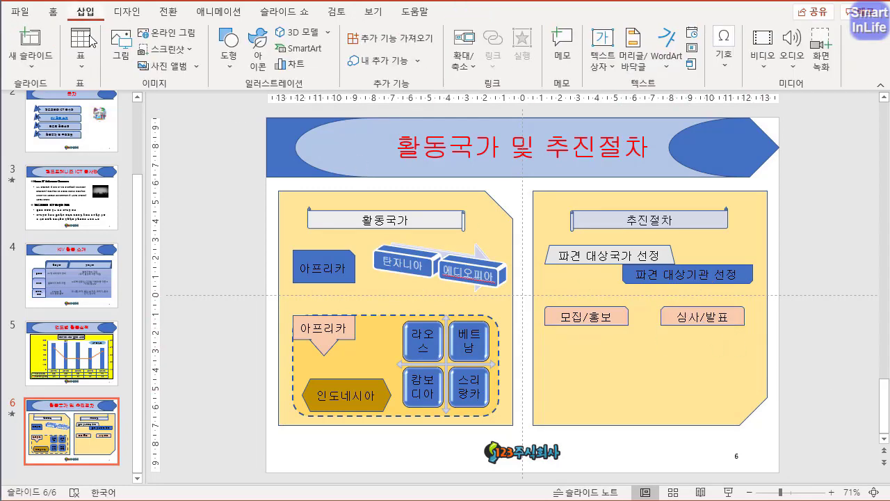
click(230, 55)
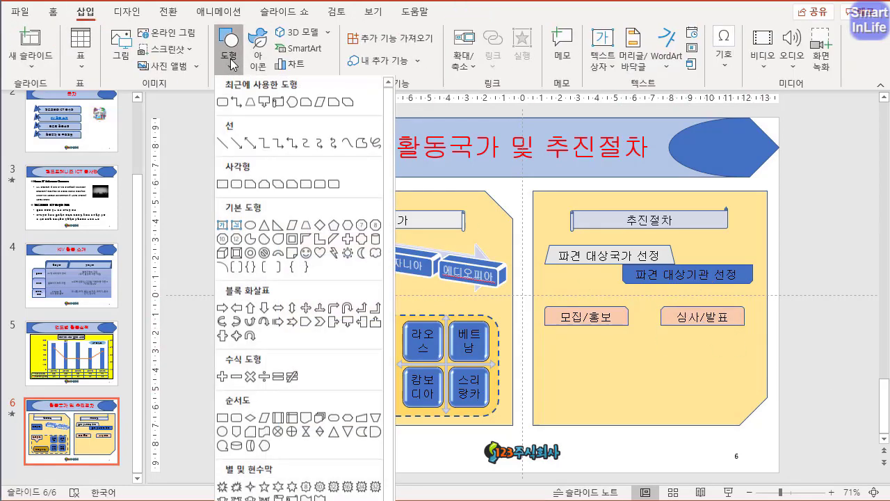
click(294, 146)
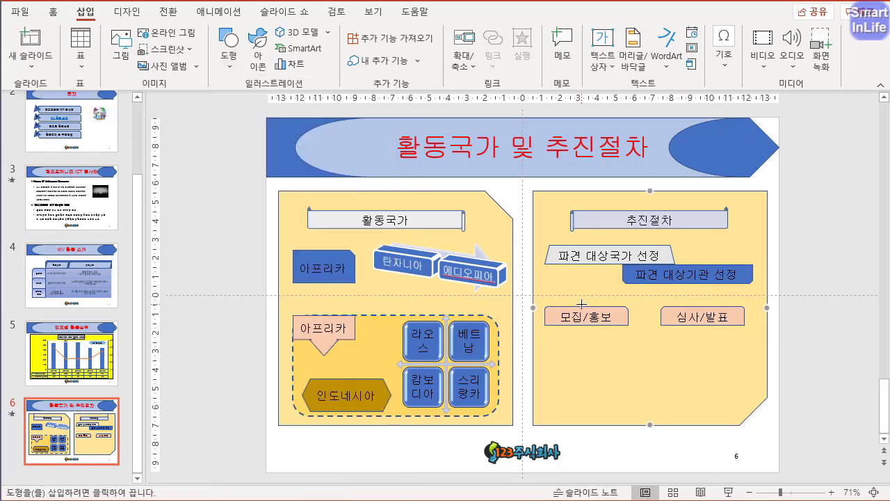
drag(586, 306, 598, 296)
drag(669, 293, 702, 306)
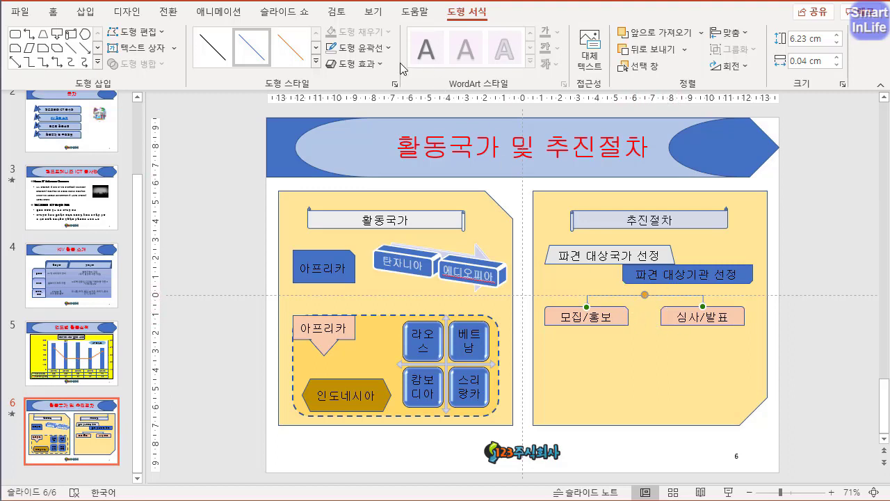
- Set the connector's ends to round dots with 화살표 스타일 11 and open its detailed arrow settings
click(386, 48)
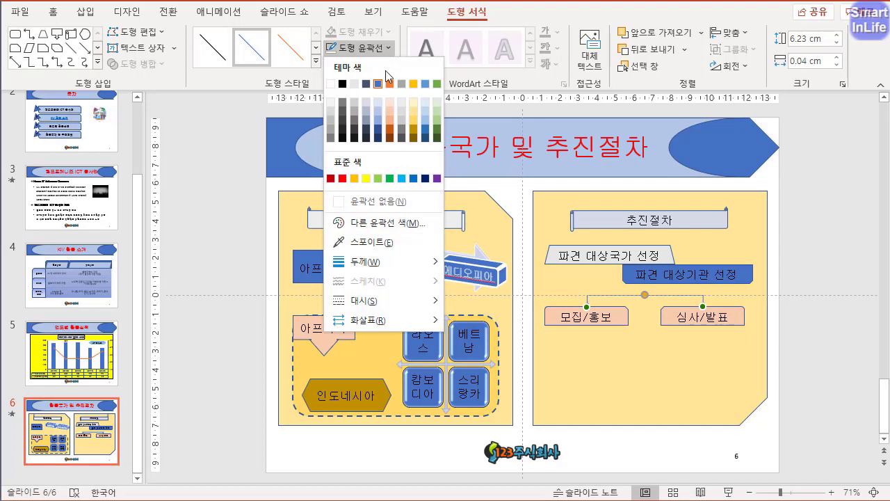
mouse_move(408, 320)
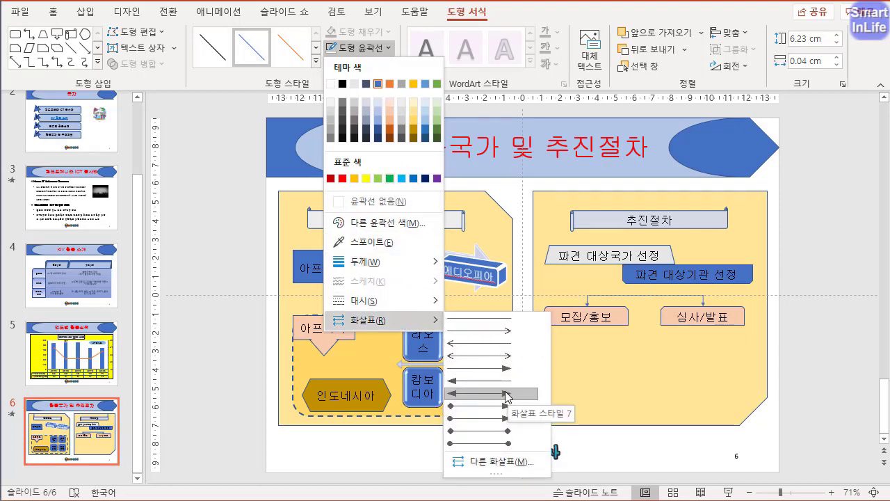
click(498, 443)
click(387, 49)
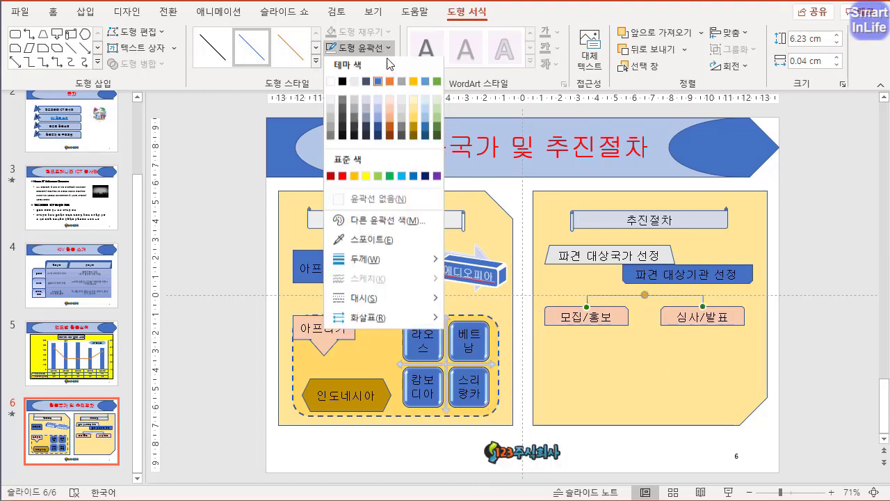
mouse_move(378, 320)
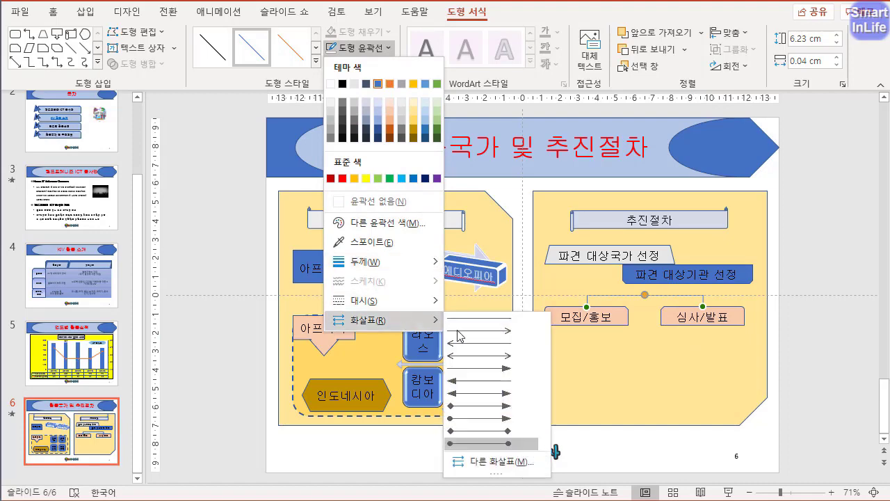
click(500, 461)
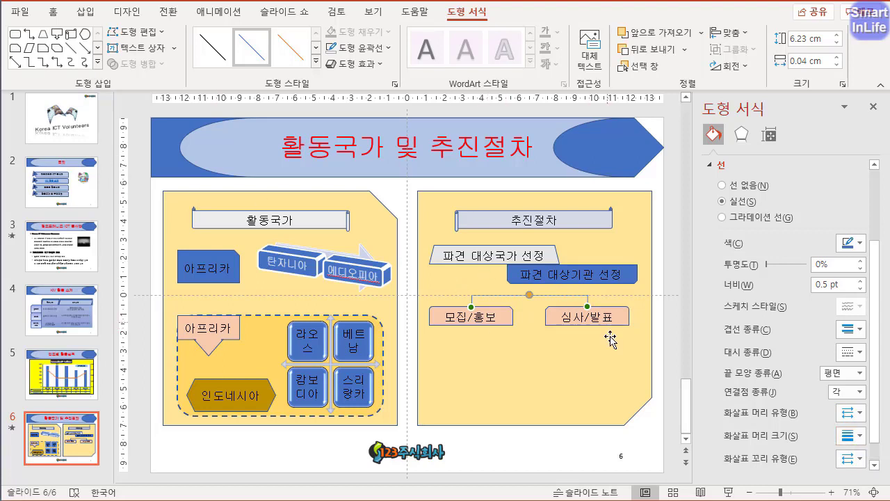
- Copy the 파견 대상국가 선정 shape below 심사/발표, retitle it 현지 봉사활동 and narrow it to about 5.14 cm
click(599, 279)
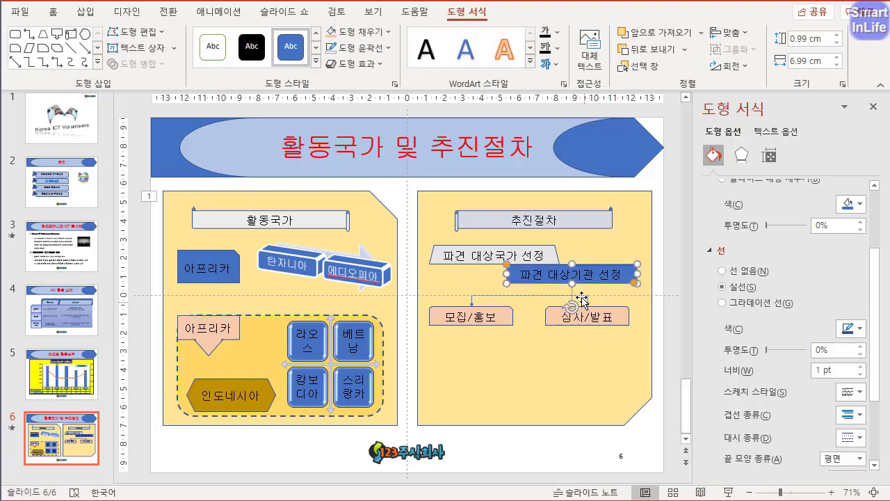
drag(550, 253, 626, 345)
click(586, 345)
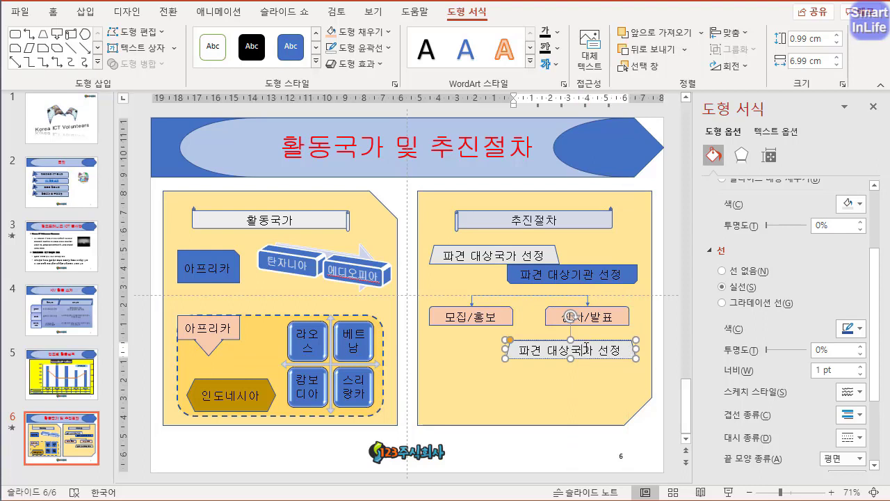
key(ctrl+a)
text(현지 봉사활)
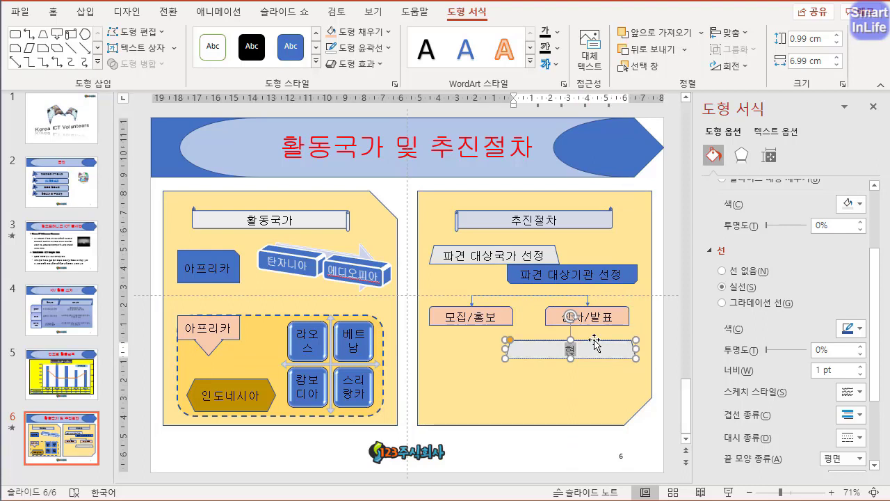
text(동)
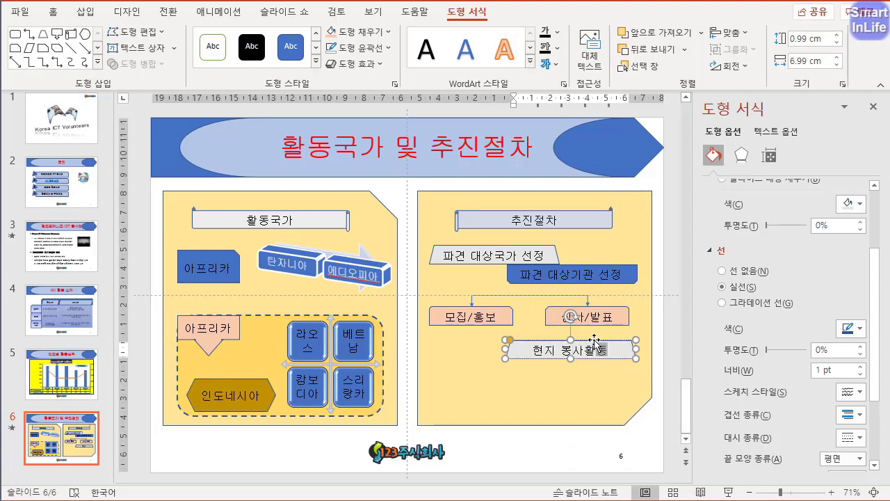
drag(506, 349, 540, 351)
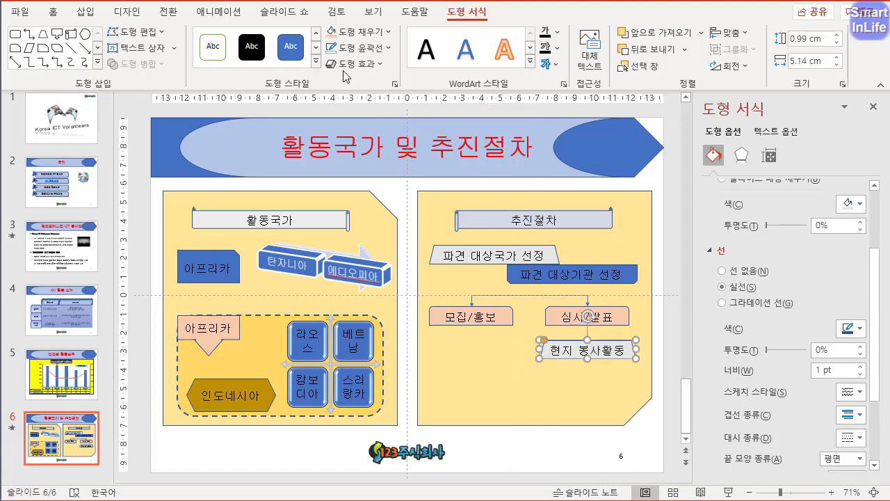
- Change the 현지 봉사활동 shape to a rectangle with two snipped diagonal corners
click(135, 32)
mouse_move(183, 52)
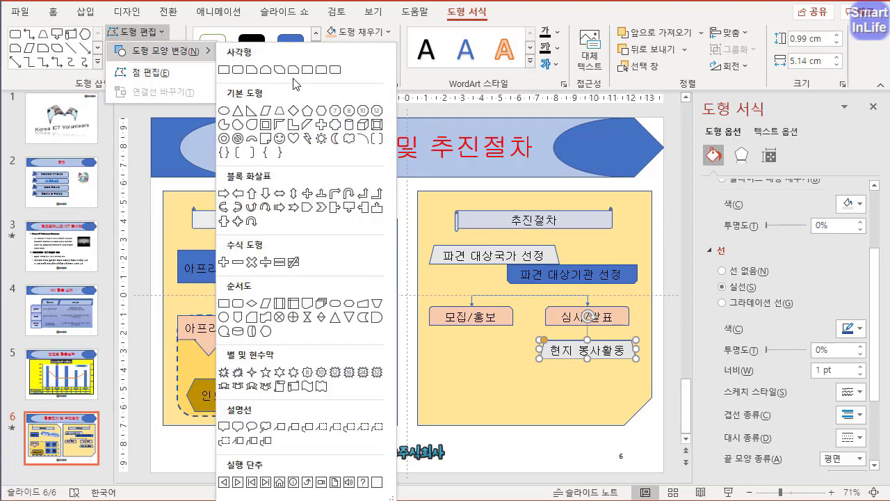
click(279, 70)
click(578, 452)
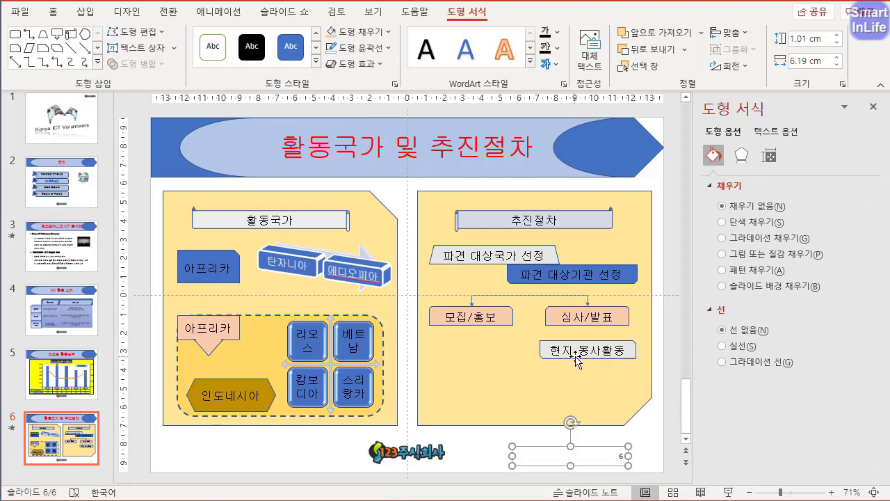
- Copy the 현지 봉사활동 shape directly below itself and retitle the copy 간담회 개최
drag(575, 360, 584, 389)
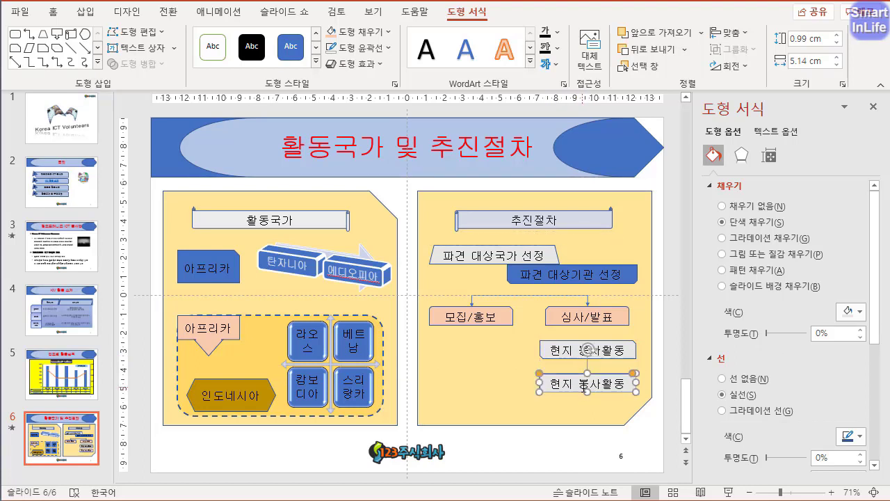
click(587, 383)
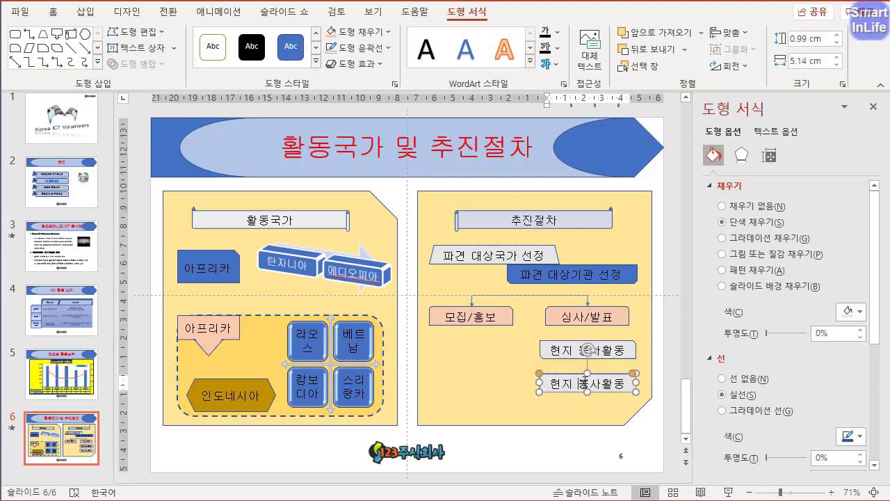
key(ctrl+a)
text(과)
text(담회 개최)
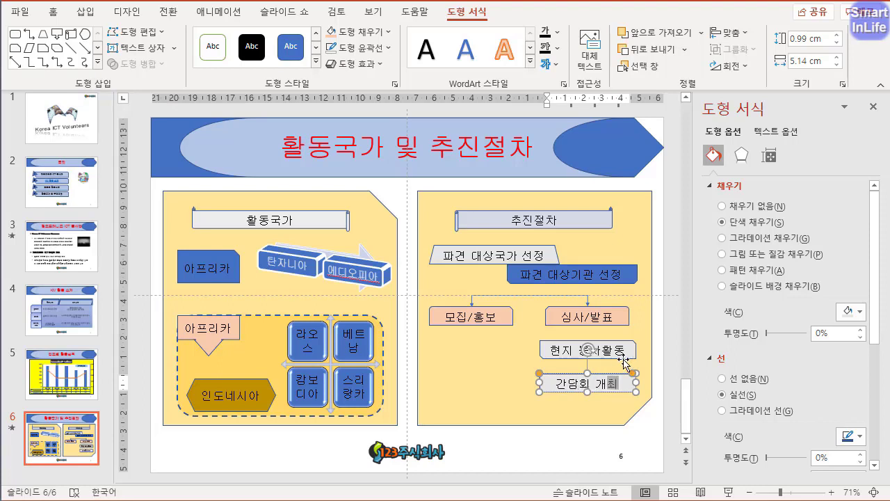
- Fill both the 현지 봉사활동 and 간담회 개최 shapes with the standard light green
shift+click(544, 356)
click(358, 32)
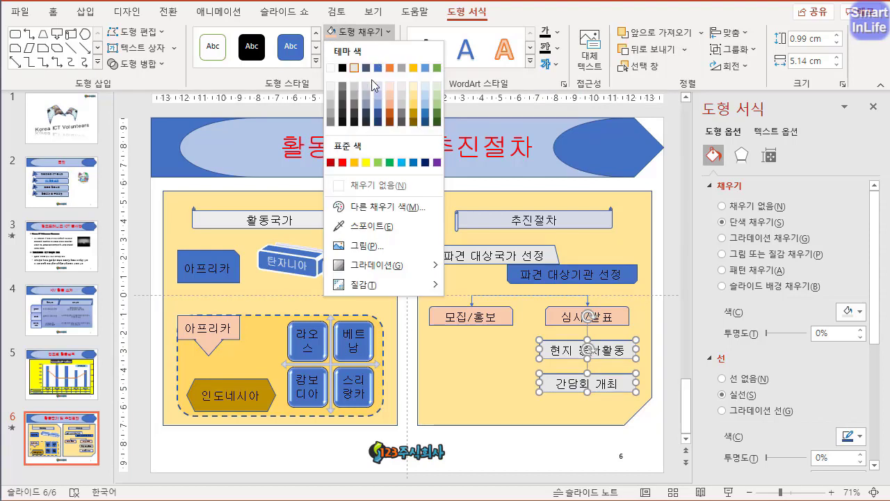
click(377, 162)
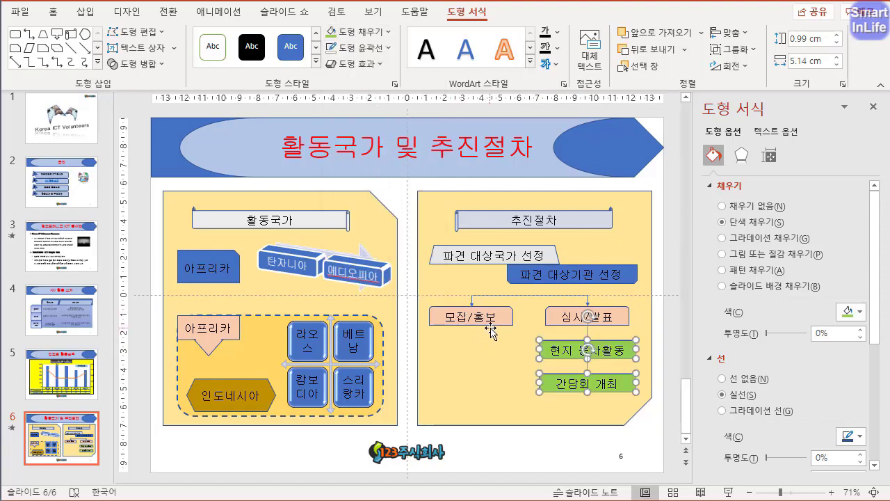
click(564, 453)
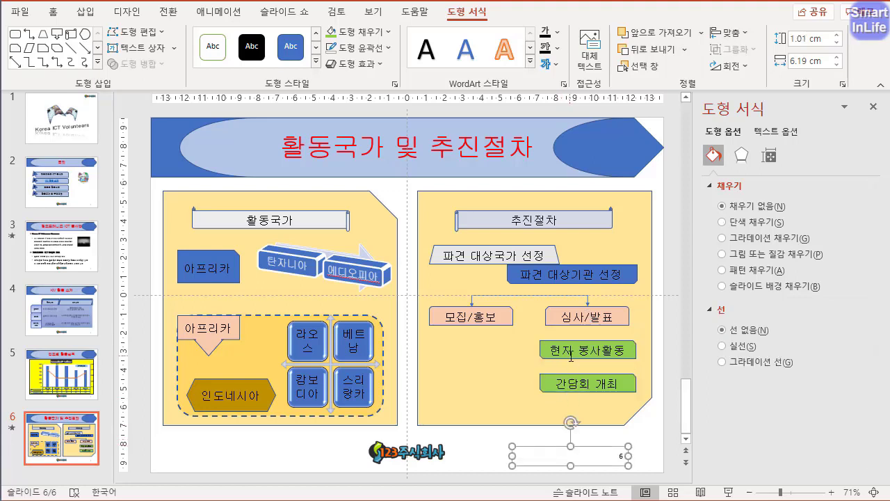
- Copy the 현지 봉사활동 shape to below 모집/홍보 and change the copy to a four-way block arrow
click(547, 353)
drag(547, 353, 443, 354)
click(164, 37)
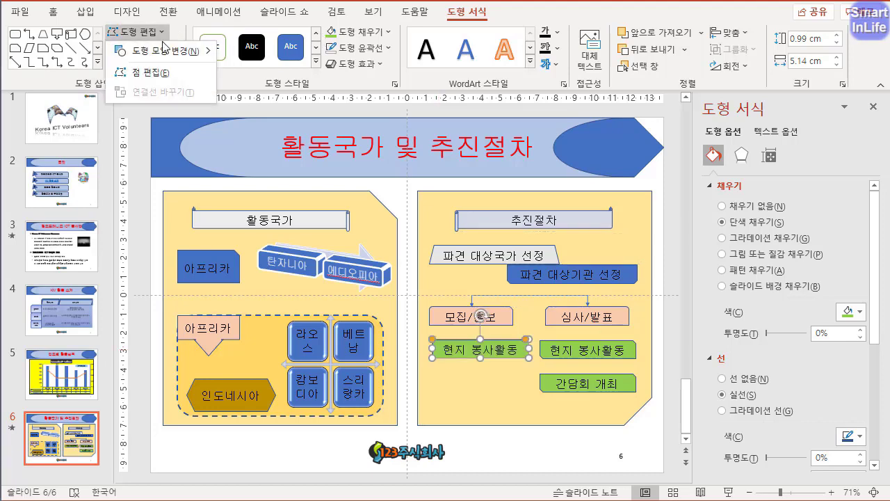
mouse_move(182, 52)
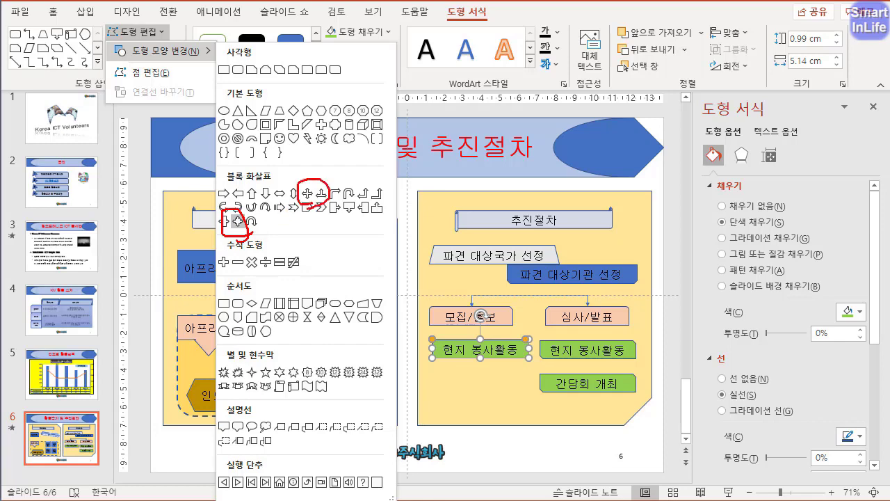
key(Escape)
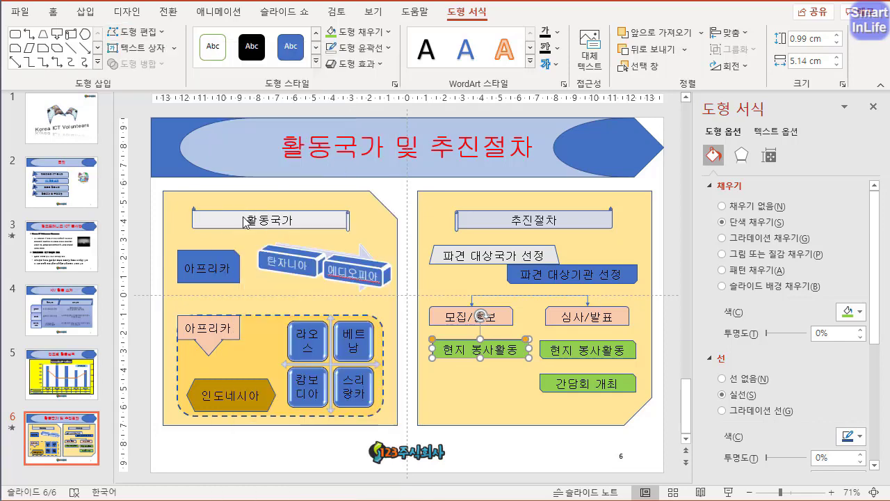
click(159, 35)
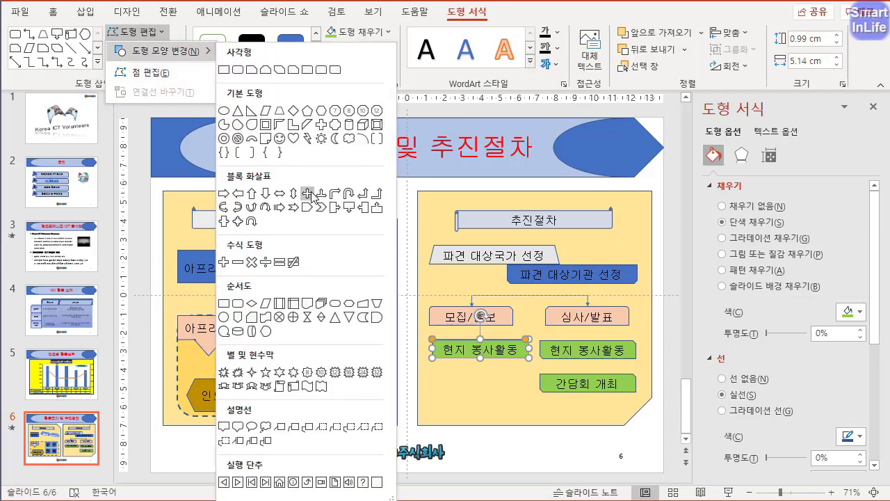
click(311, 195)
- Stretch the four-way arrow to about 2.1 cm high with thicker arms and retitle it 소양교육
drag(482, 359, 479, 379)
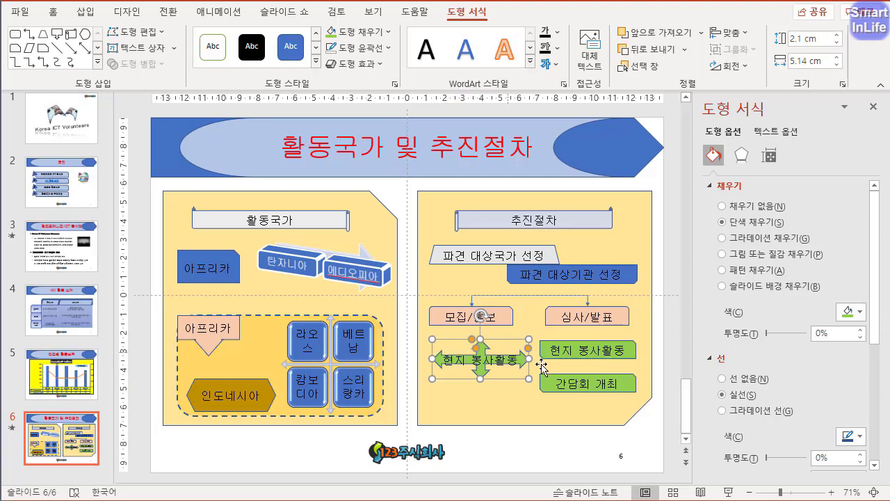
drag(528, 348, 507, 358)
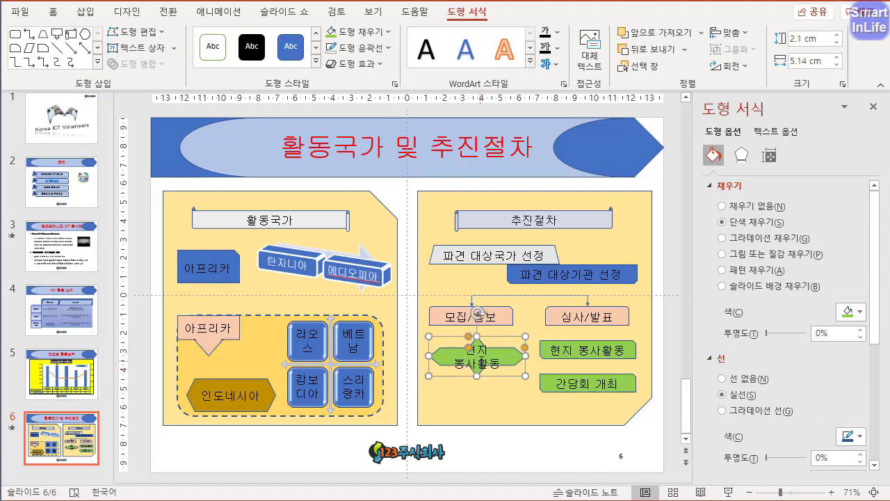
key(ctrl+a)
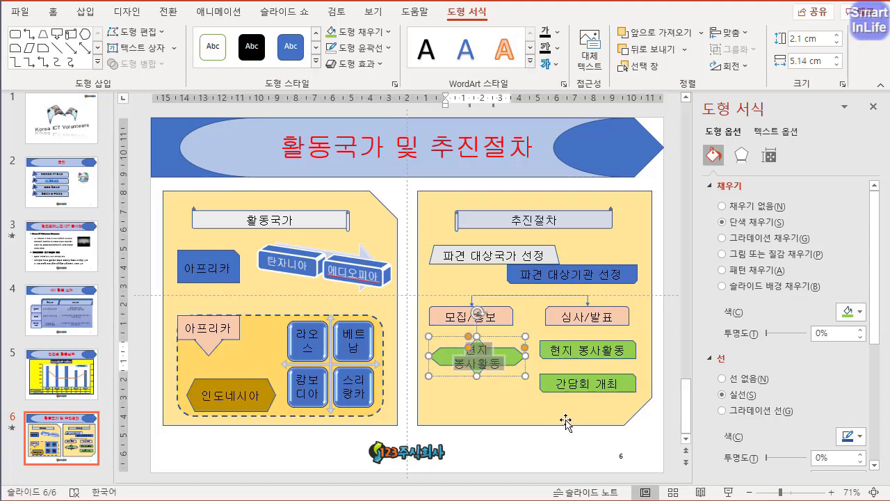
text(ㅅㅗ양교육)
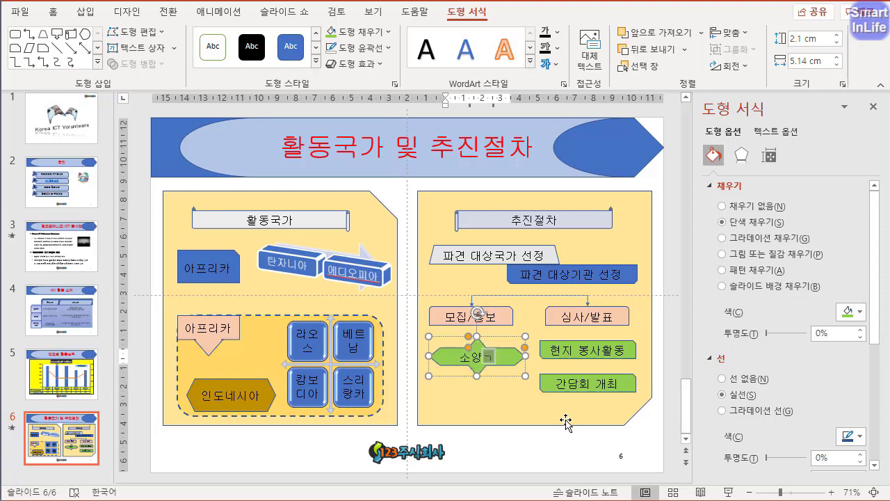
- Fill the 소양교육 four-way arrow with dark blue
click(449, 361)
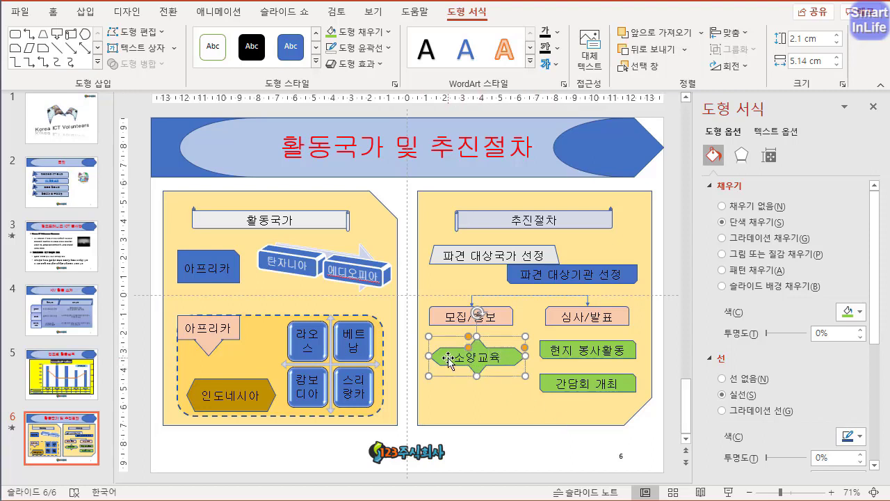
click(381, 32)
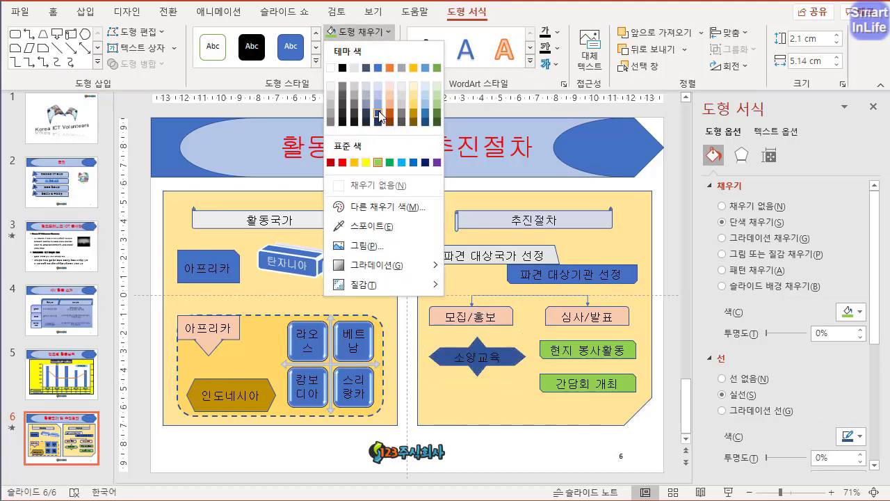
click(379, 65)
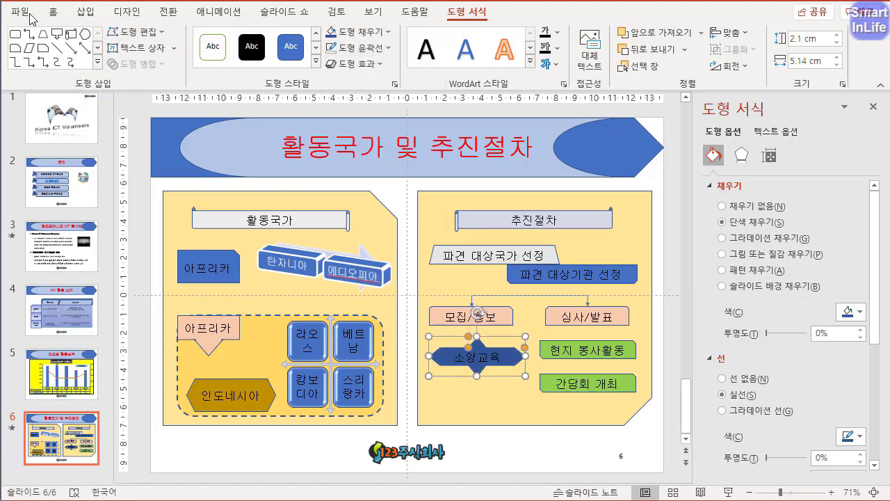
- Set the 소양교육 text to white and nudge the arrow slightly upward, closer to 모집/홍보
click(55, 13)
click(381, 61)
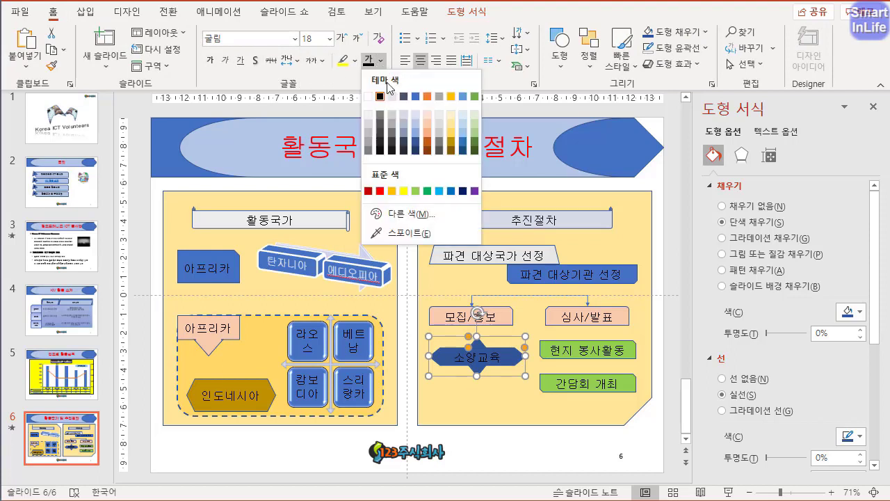
click(369, 96)
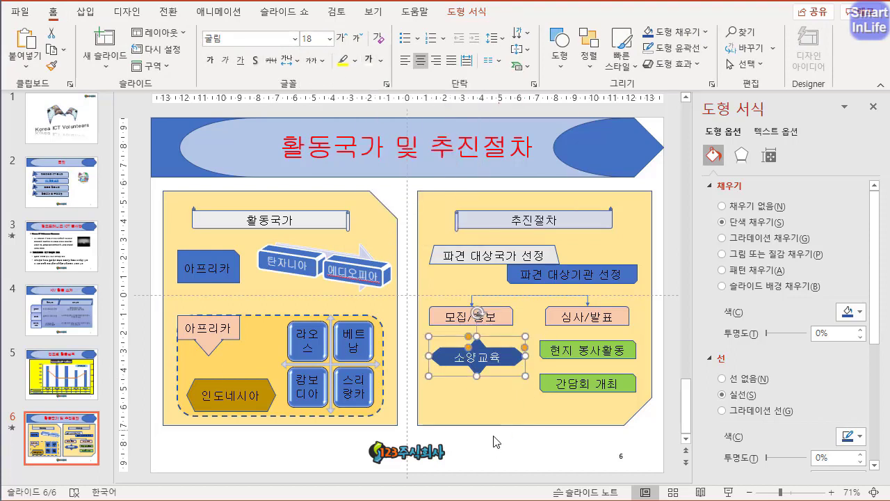
click(321, 441)
click(509, 356)
drag(510, 354, 508, 350)
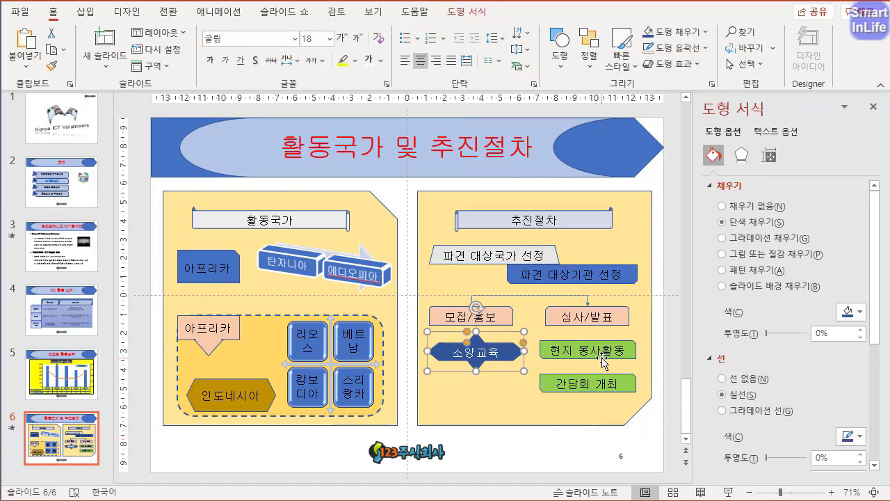
- Copy the green 현지 봉사활동 shape to below 소양교육 and change the copy to the 순서도: 저장 데이터 shape
drag(602, 358, 502, 399)
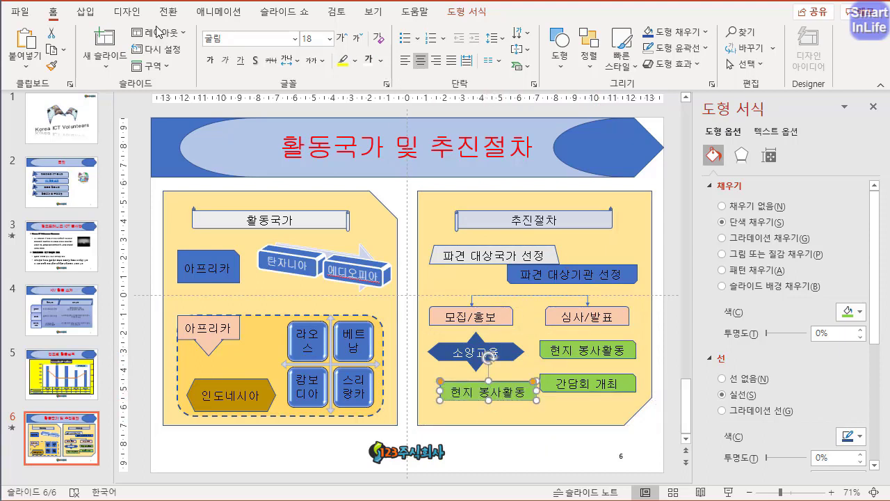
click(468, 12)
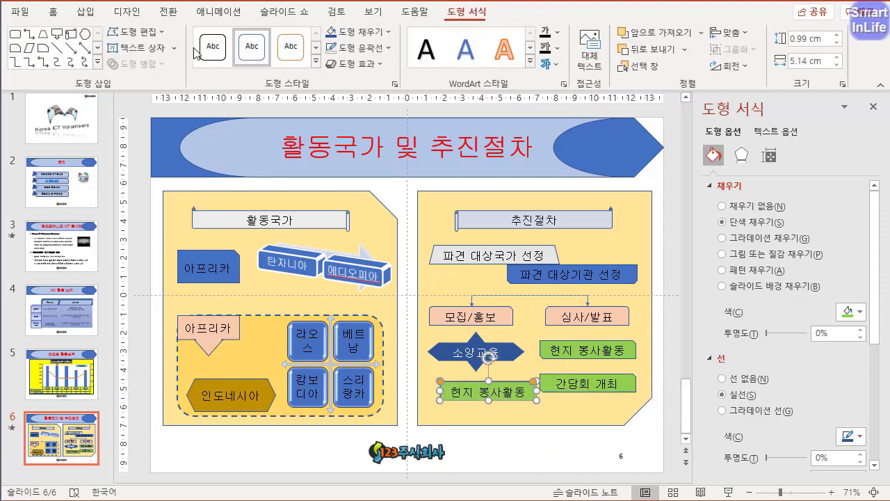
click(153, 33)
mouse_move(188, 51)
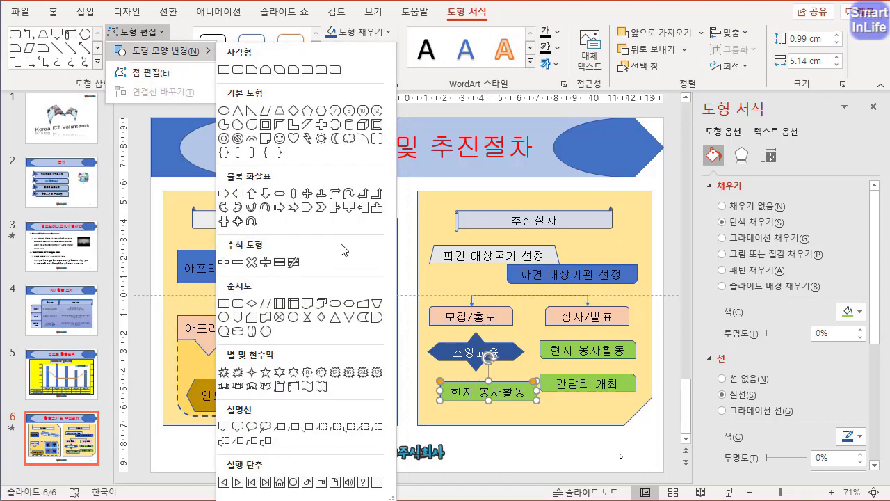
click(363, 318)
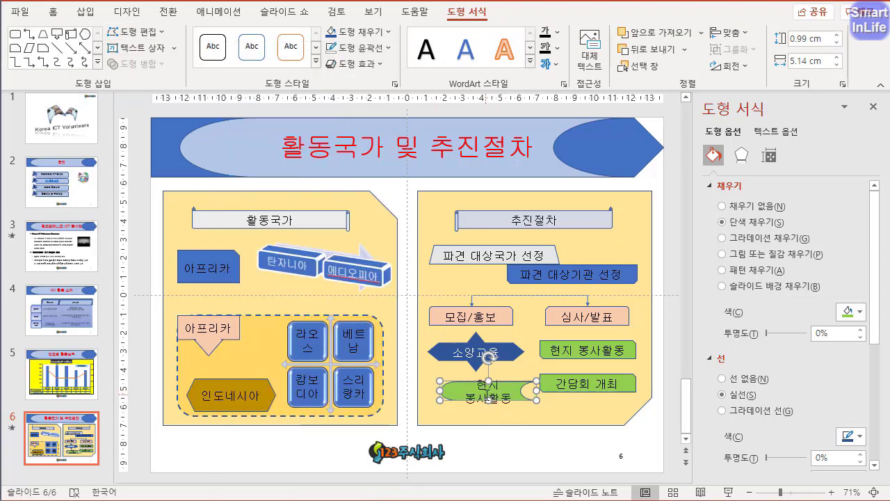
- Retitle the stored-data shape 결과보고 and narrow it from its outer edge to about 4.74 cm wide
triple_click(489, 395)
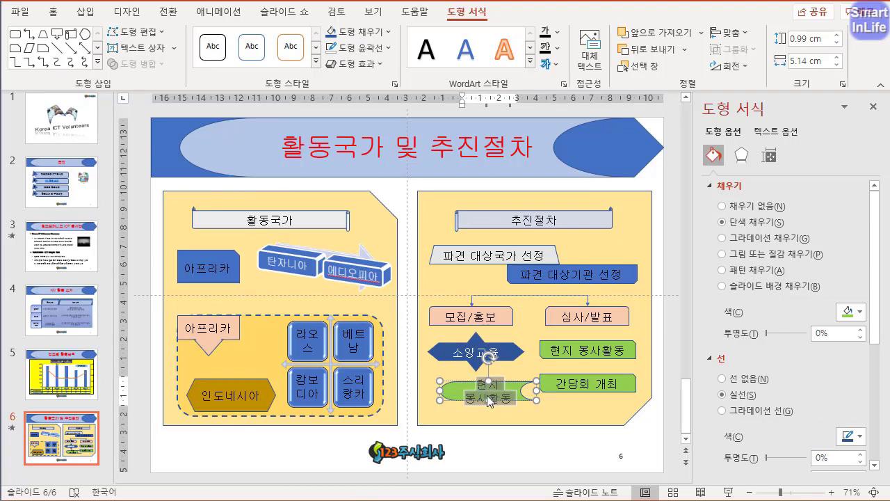
text(결과보고)
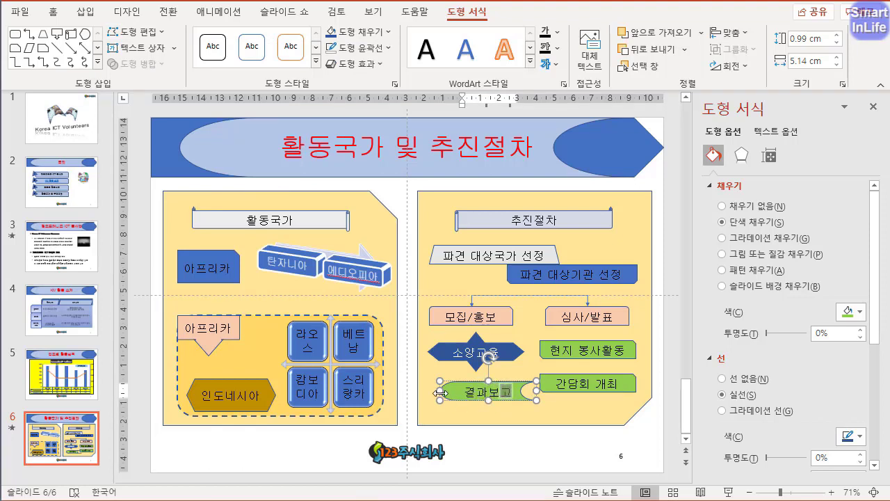
click(438, 393)
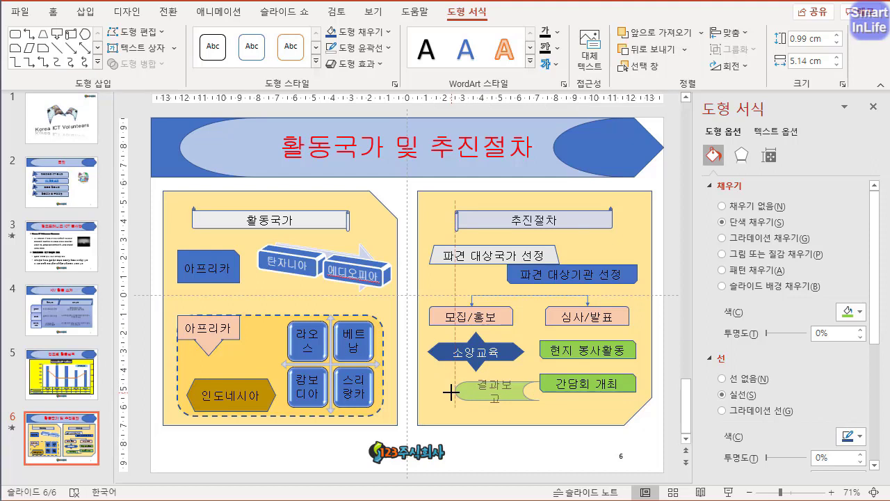
drag(451, 392, 446, 392)
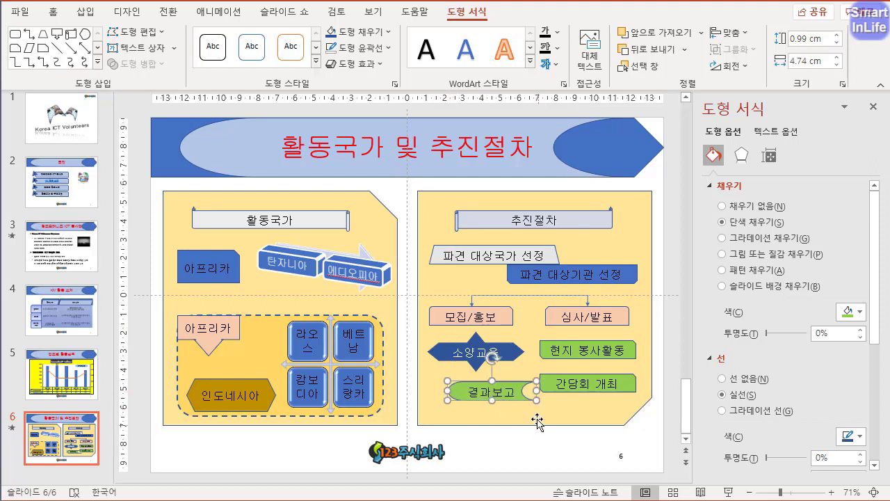
- Increase the 결과보고 shape's height to about 1.31 cm and adjust its position slightly
drag(521, 397, 496, 404)
click(495, 407)
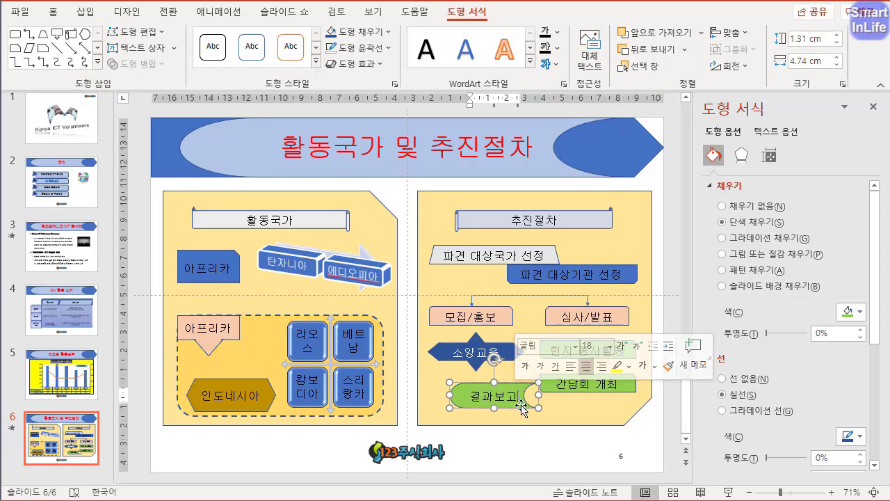
- Copy the 결과보고 shape just above itself and change the copy to a star shape
drag(518, 391, 517, 399)
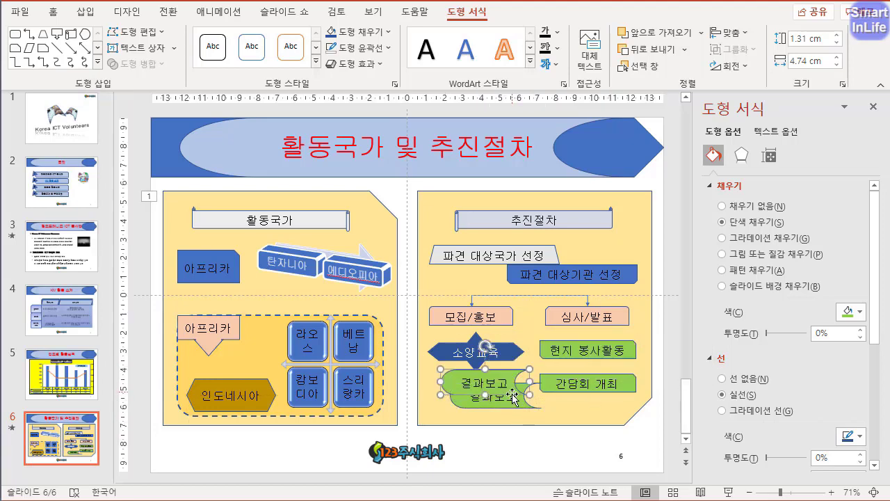
click(136, 31)
mouse_move(197, 54)
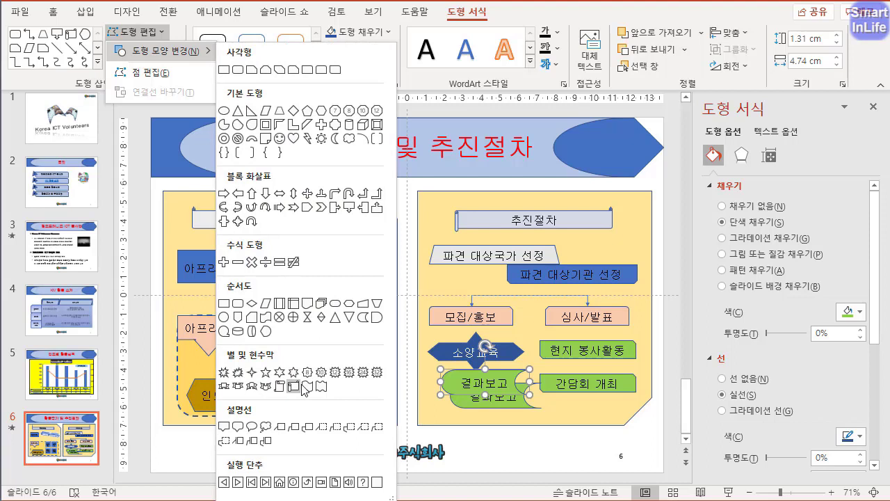
click(290, 377)
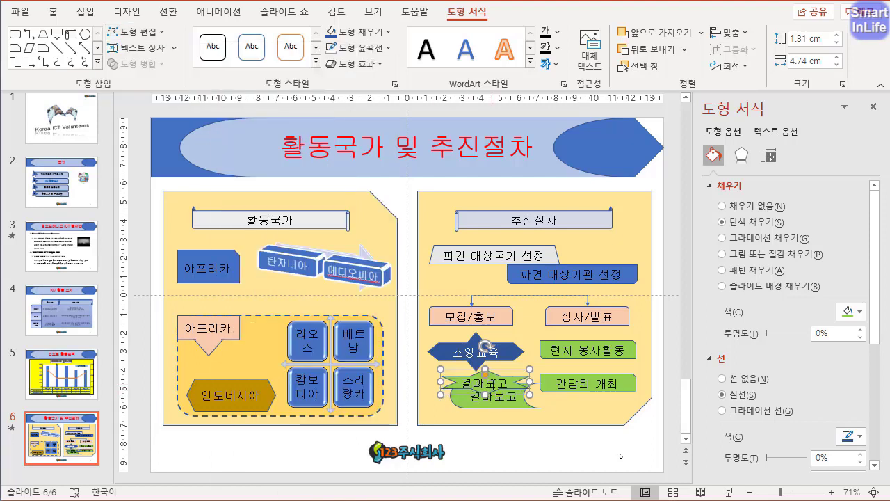
- Retitle the star 시상, resize it to about 2.69 × 1.68 cm, and tilt it at the upper-left of 결과보고
click(489, 386)
double_click(490, 387)
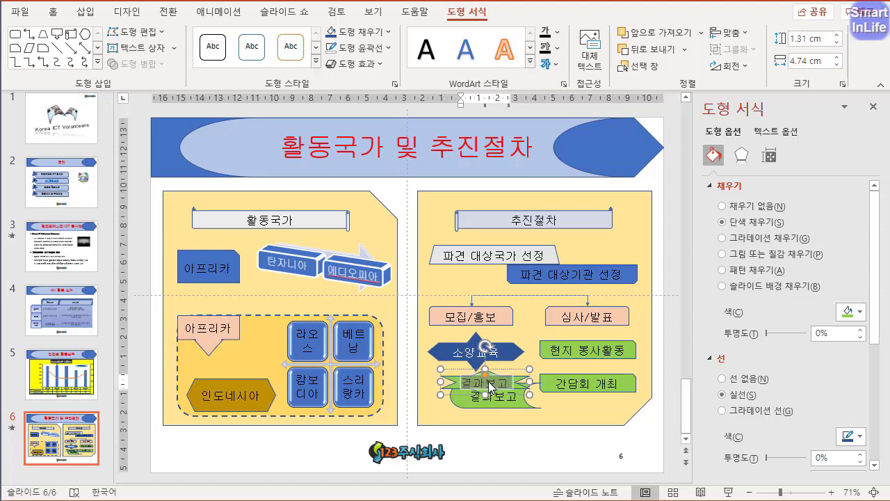
text(시상)
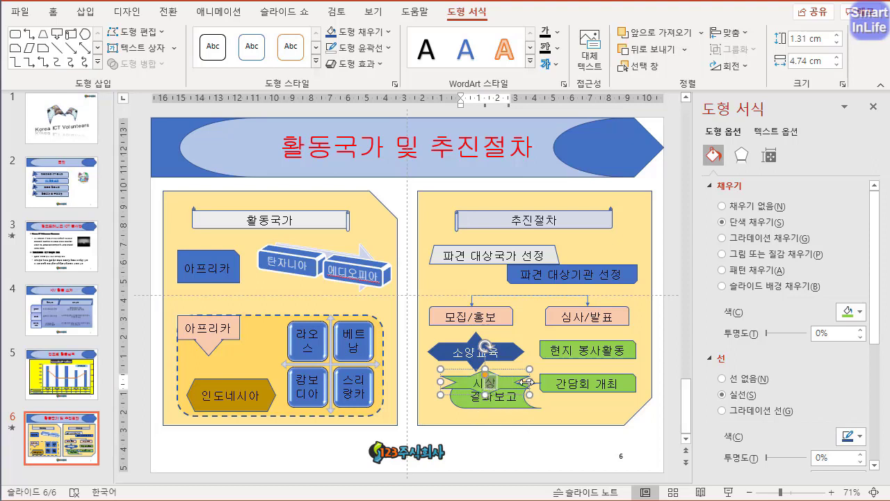
drag(529, 382, 468, 402)
drag(465, 346, 465, 379)
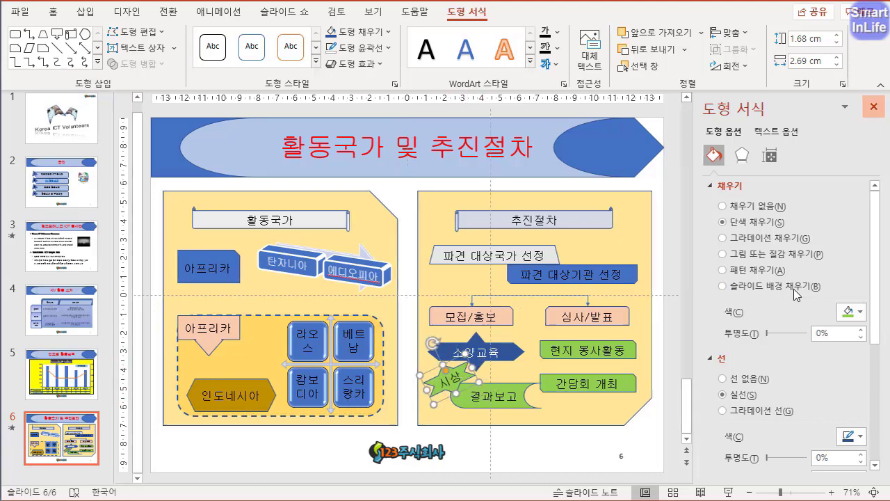
click(873, 111)
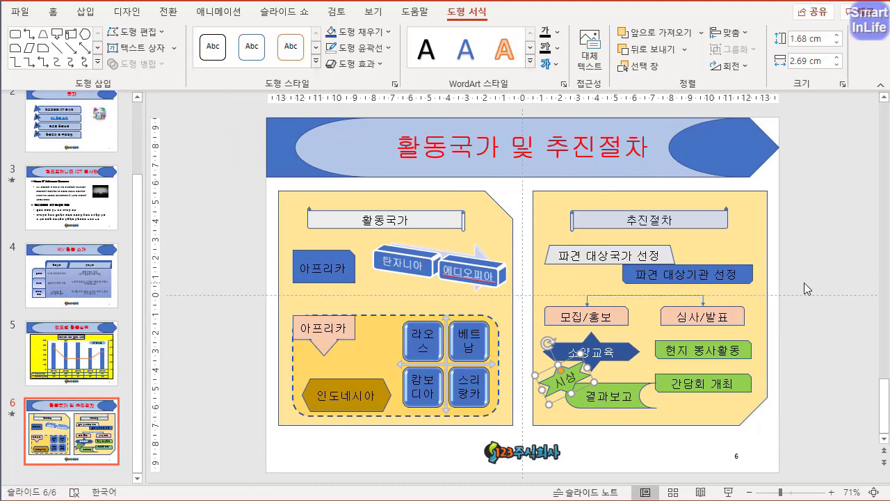
- Nudge the 파견 대상국가 선정 and 파견 대상기관 선정 shapes upward together, closer to the 추진절차 heading
drag(804, 282, 498, 192)
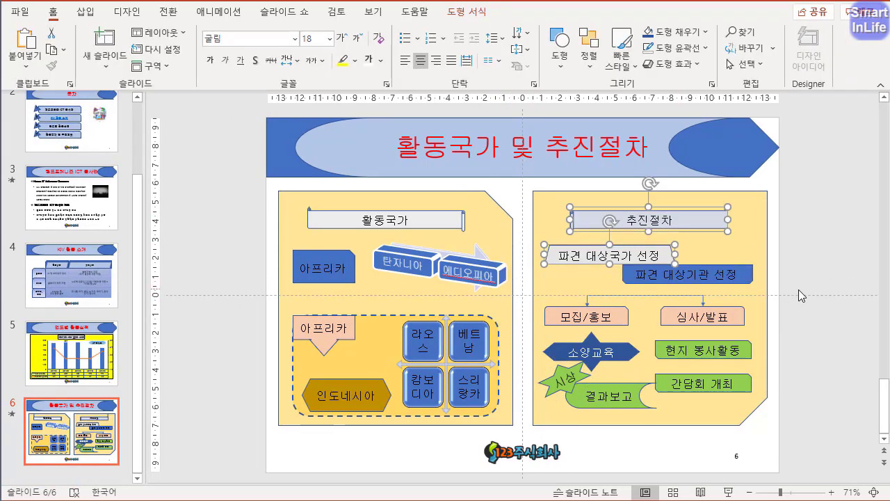
drag(798, 290, 485, 239)
key(Up)
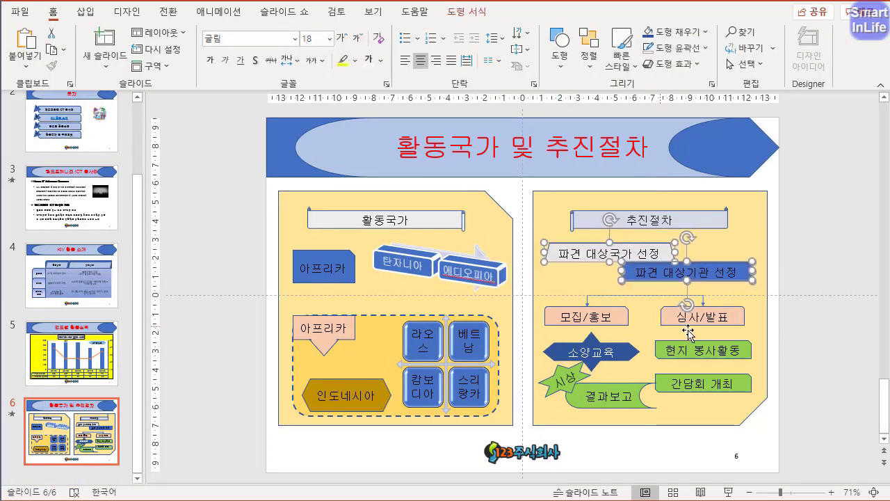
key(Up)
key(Up)
- Nudge the 모집/홍보 and 심사/발표 boxes upward together with their connector
drag(805, 328, 476, 273)
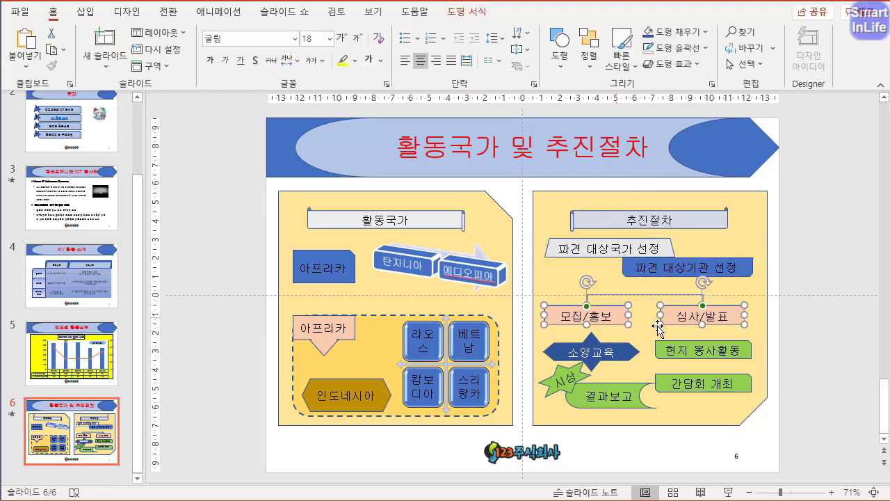
key(Up)
key(Up)
key(Up)
key(Up)
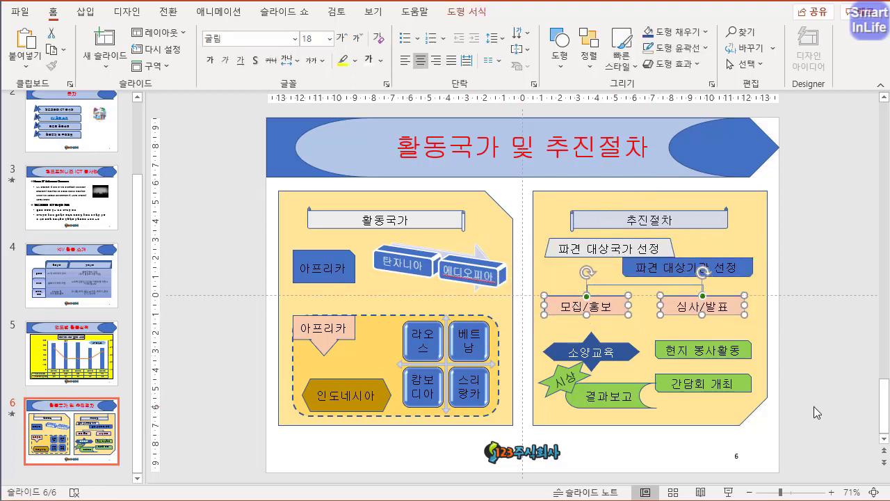
- Nudge the 현지 봉사활동 and 간담회 개최 shapes slightly to the right
drag(803, 415, 626, 329)
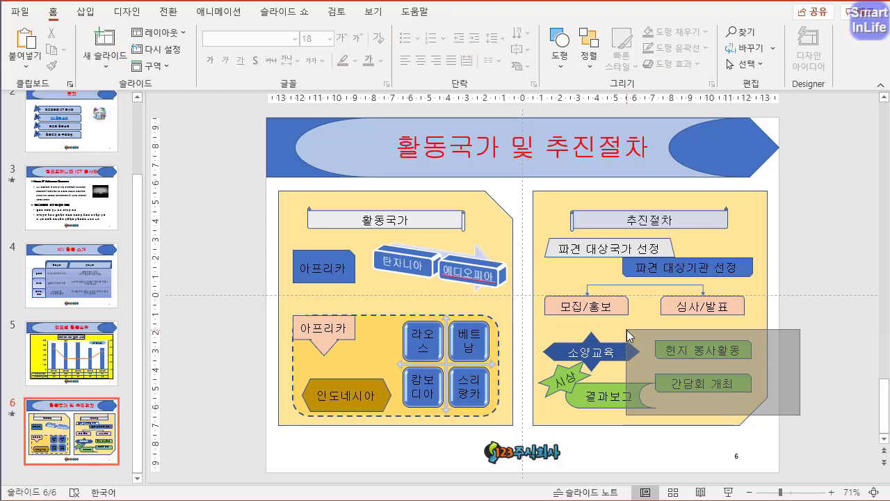
click(681, 363)
drag(803, 328, 637, 406)
key(Right)
key(Right)
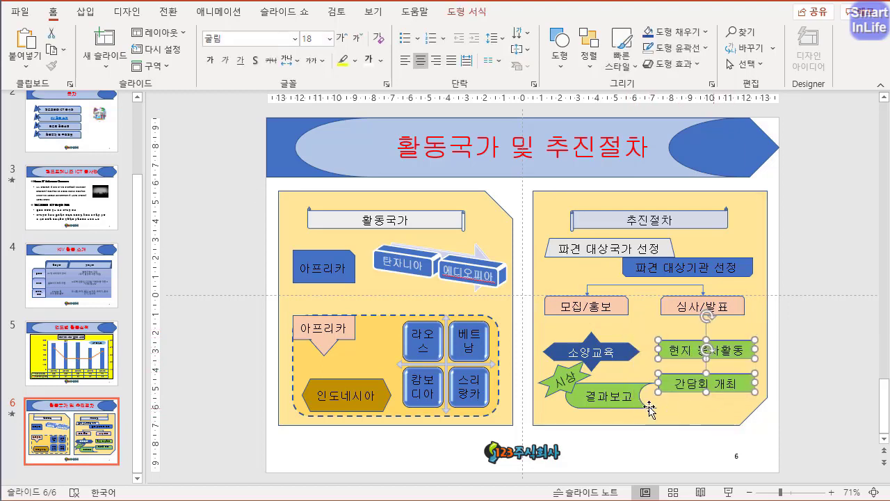
- Shift the 결과보고 shape slightly right so it meets 간담회 개최
click(639, 403)
drag(639, 403, 646, 410)
key(Right)
key(Right)
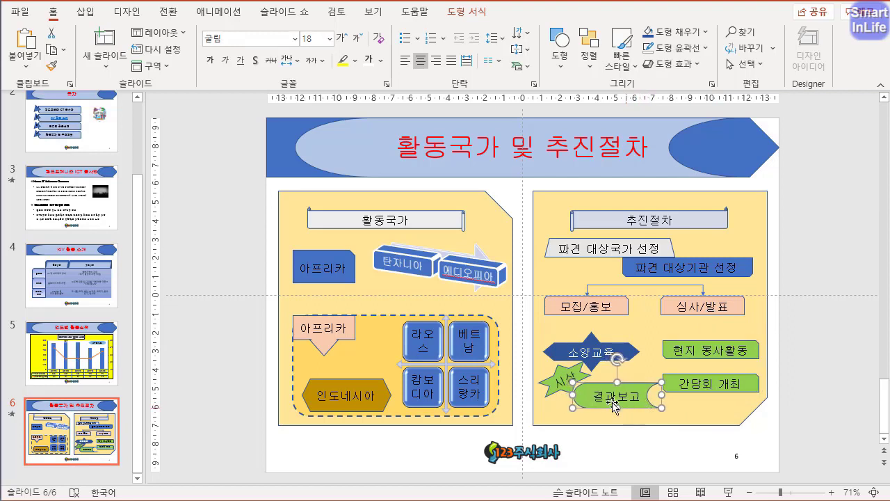
- Enlarge the 시상 star slightly and move the 소양교육 four-way arrow a little upward
click(553, 393)
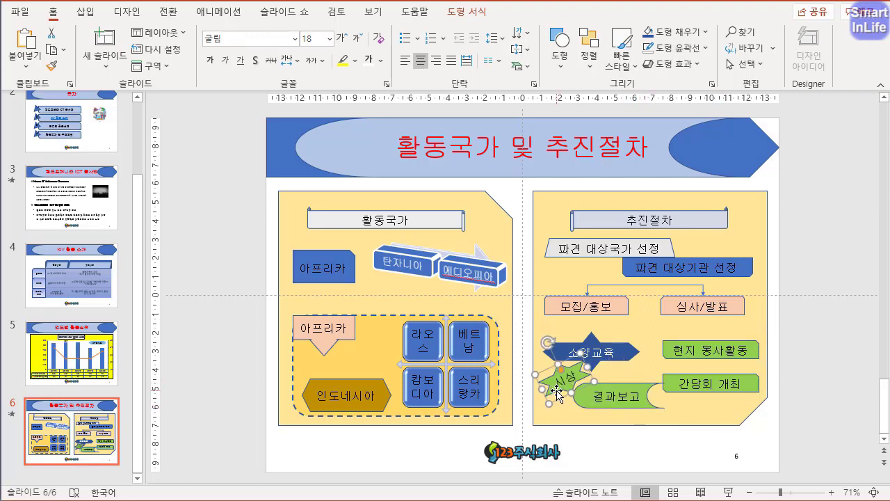
drag(570, 393, 573, 395)
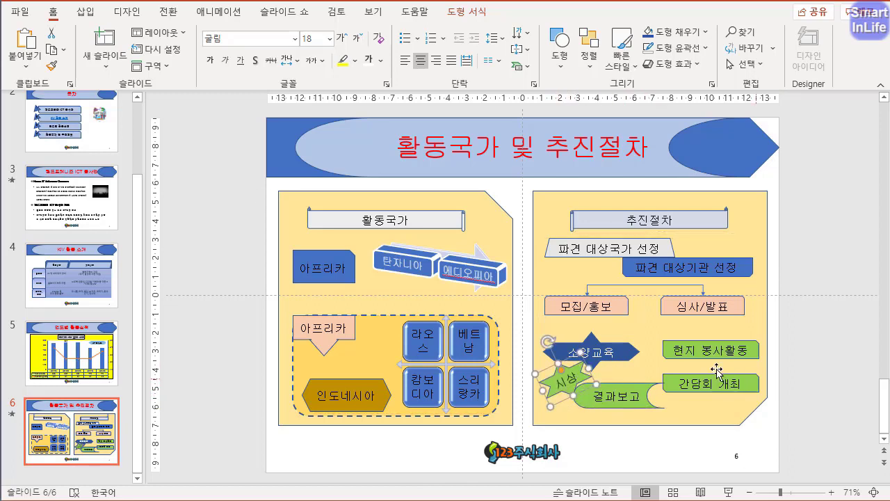
click(621, 351)
drag(621, 351, 621, 347)
click(580, 379)
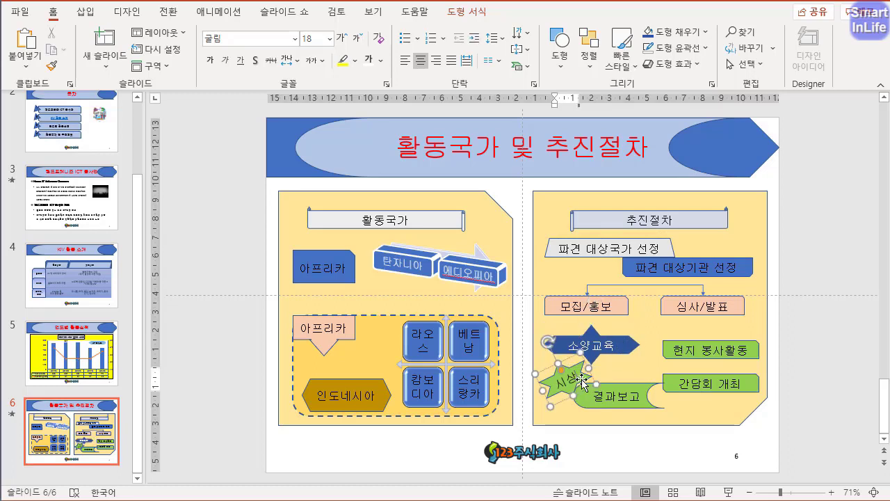
click(807, 415)
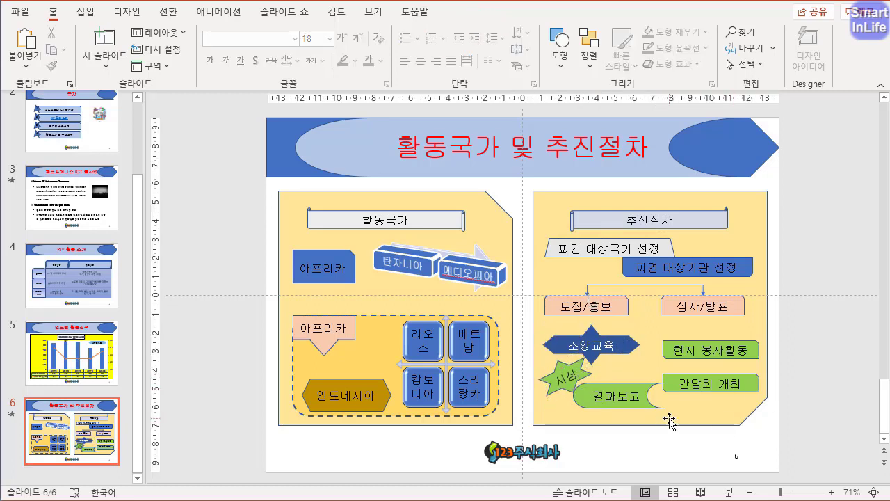
- Fill the 시상 star and the 결과보고 shape with a lighter theme green
click(640, 398)
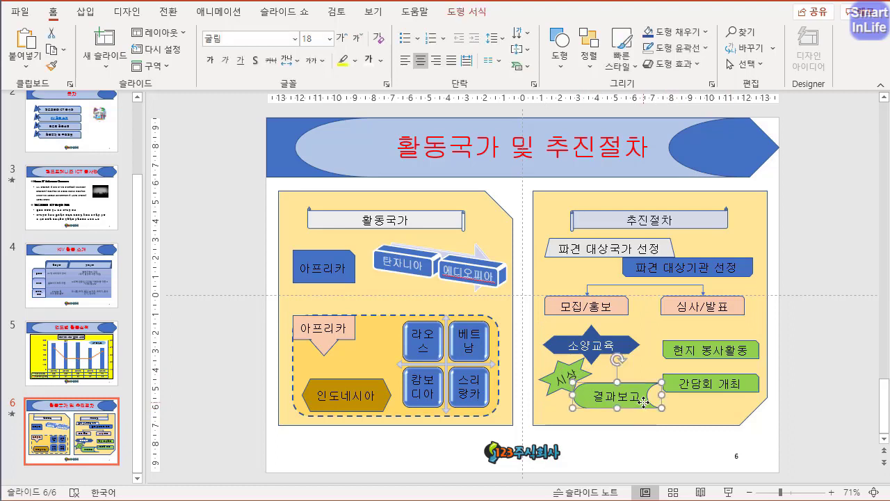
shift+click(575, 369)
click(466, 11)
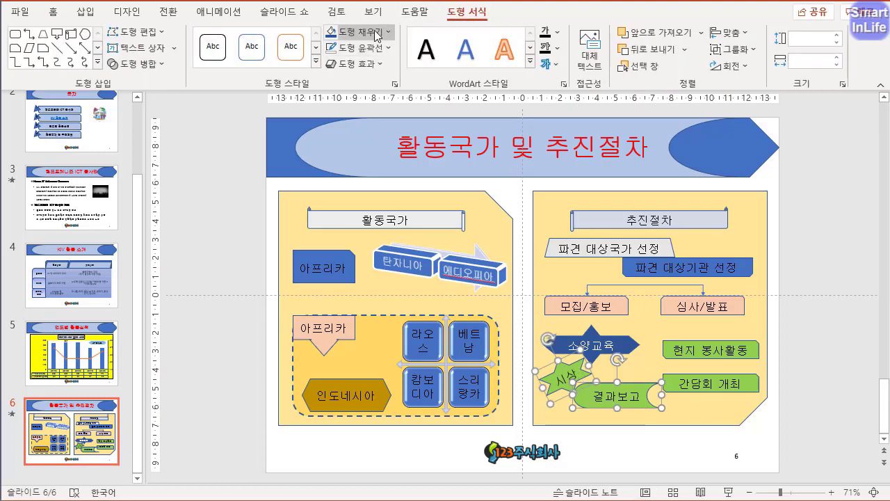
click(358, 32)
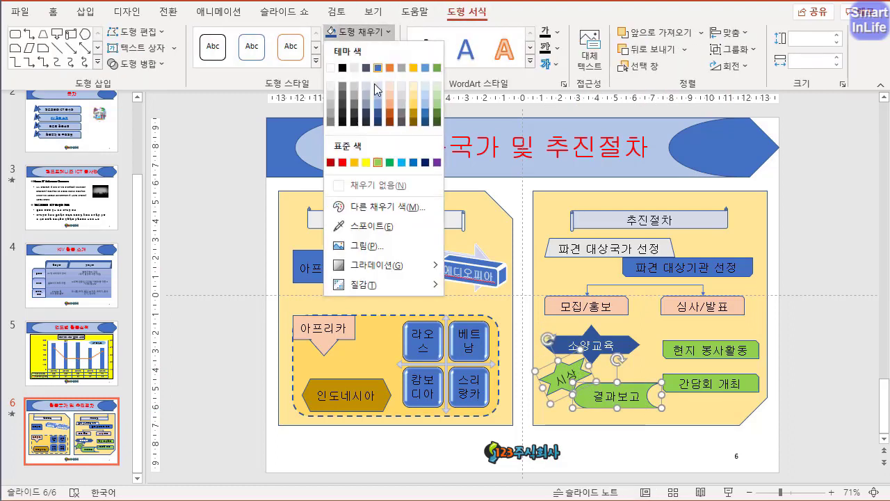
click(436, 103)
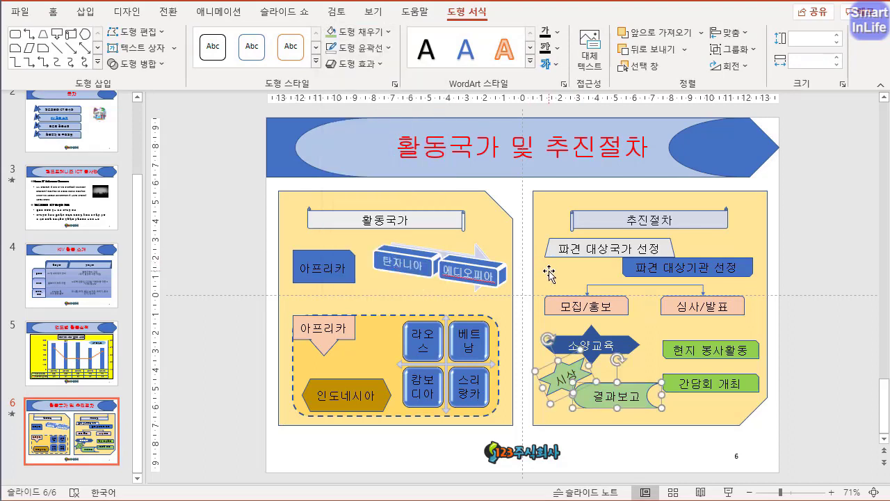
click(813, 361)
- Set the outline of the connector between 모집/홍보 and 심사/발표 to black
click(639, 285)
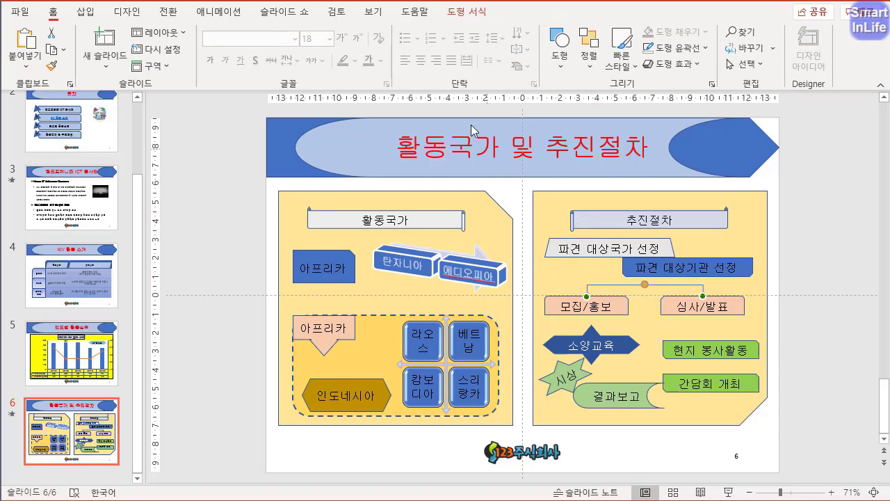
click(459, 11)
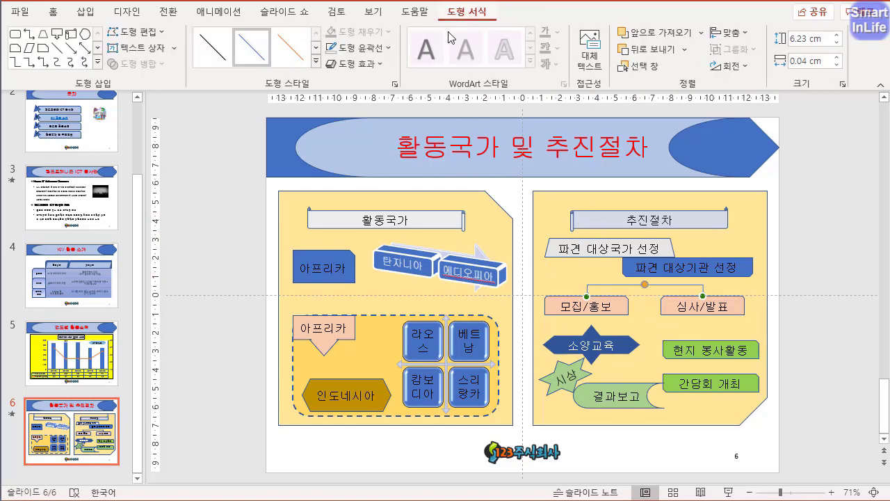
click(357, 48)
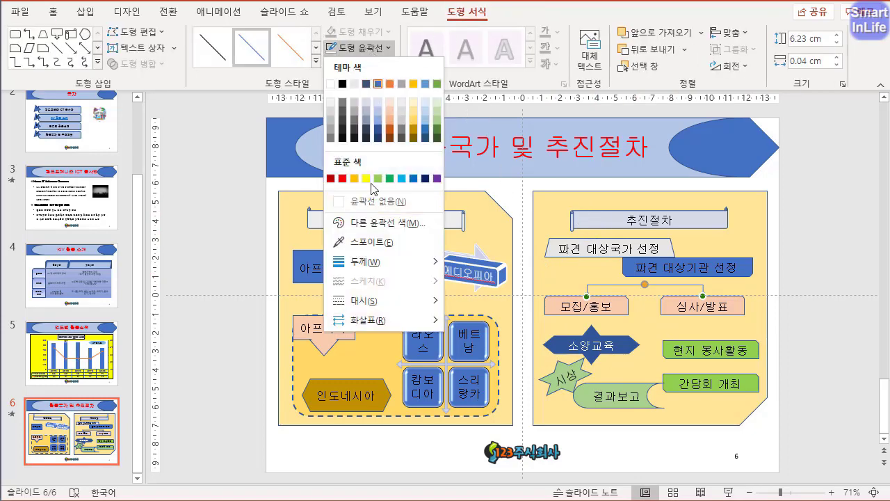
click(342, 83)
click(382, 49)
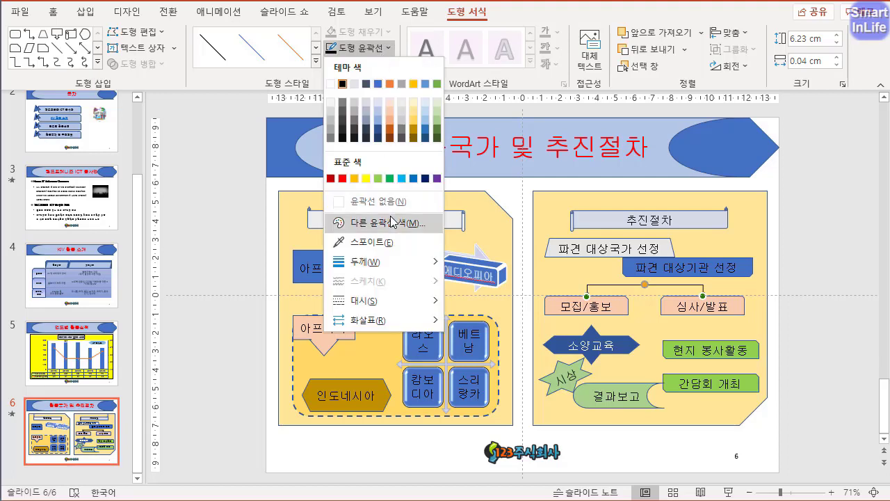
mouse_move(402, 262)
click(512, 341)
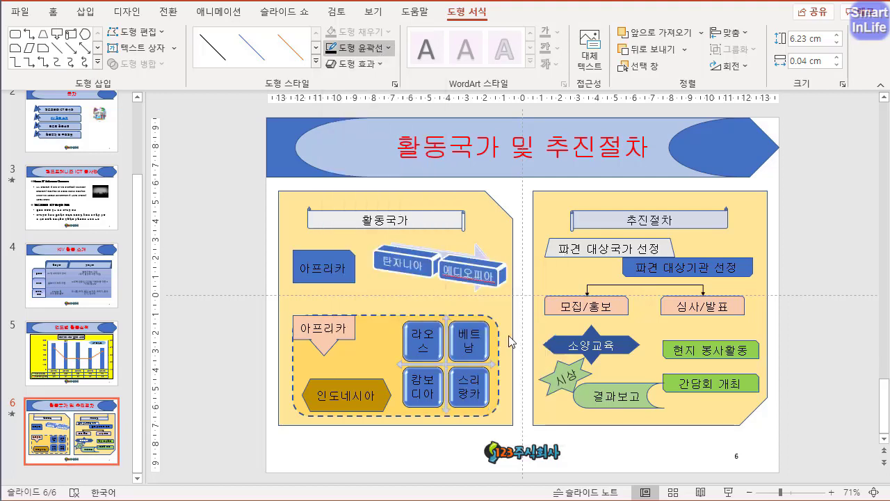
click(785, 362)
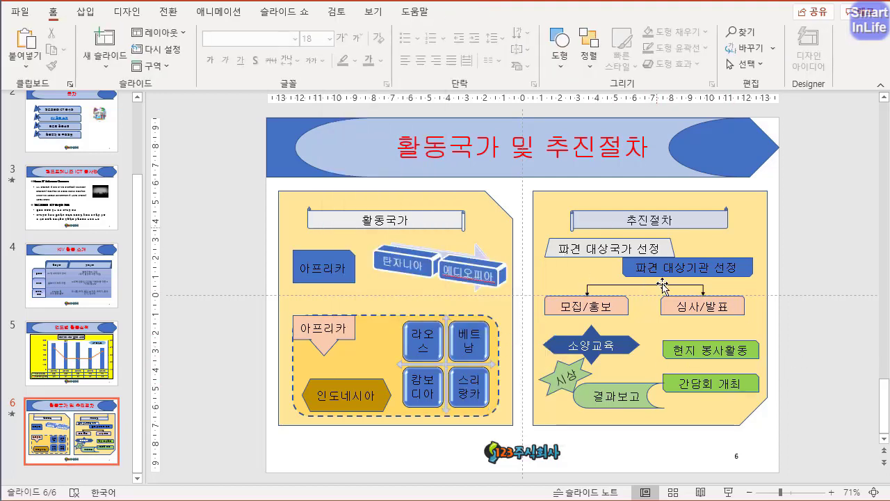
- Group the 추진절차 panel and all the shapes on it into one object
drag(807, 173, 489, 451)
click(466, 12)
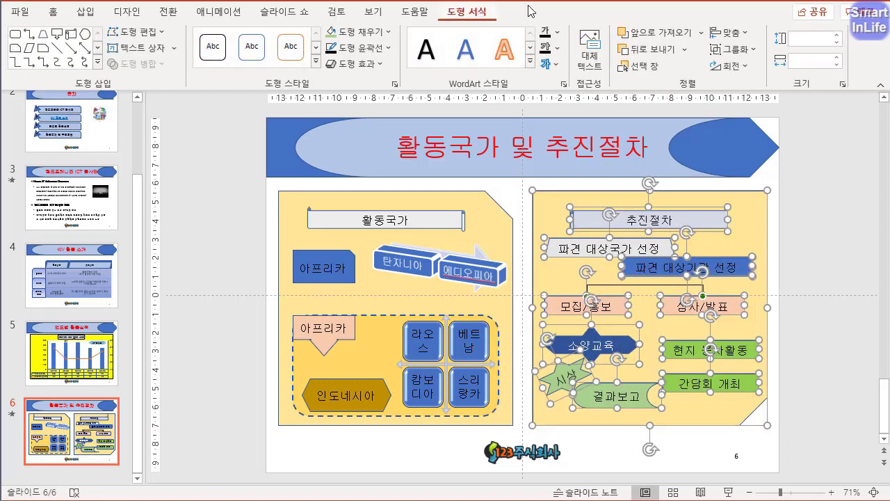
click(735, 49)
click(755, 68)
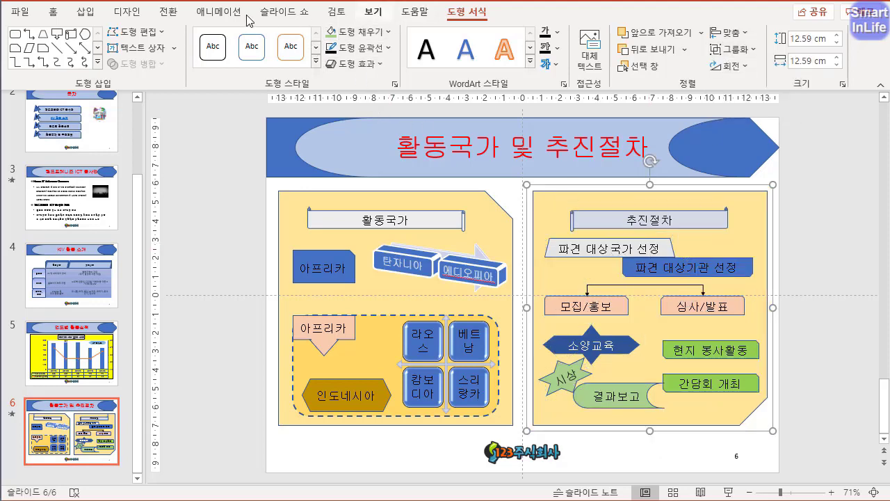
- Apply the 나누기 entrance animation to the grouped 추진절차 panel with the direction 세로 바깥쪽으로
click(219, 12)
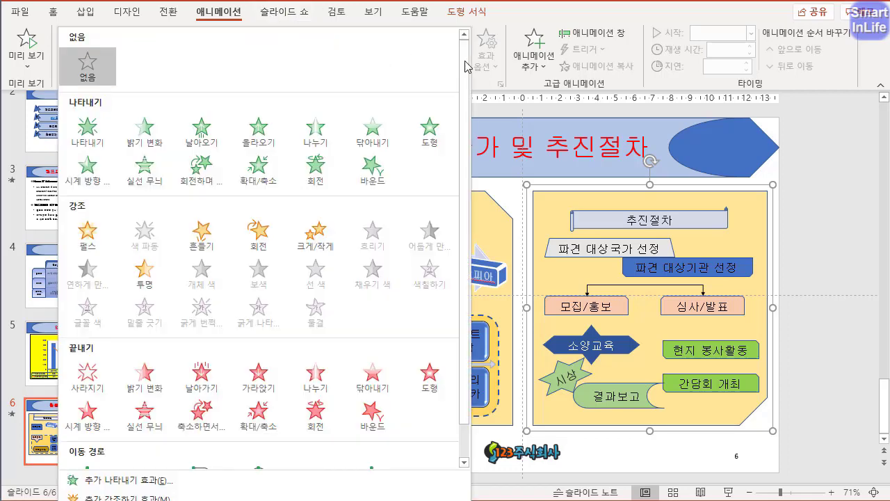
click(463, 61)
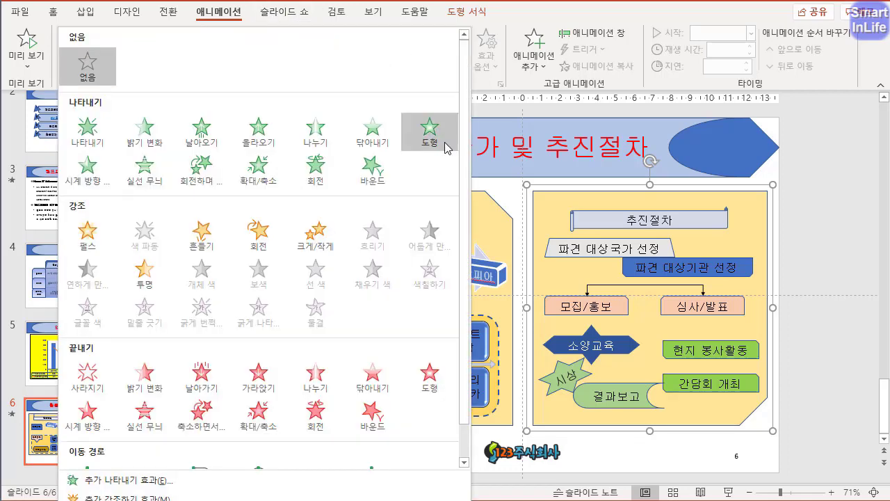
click(313, 136)
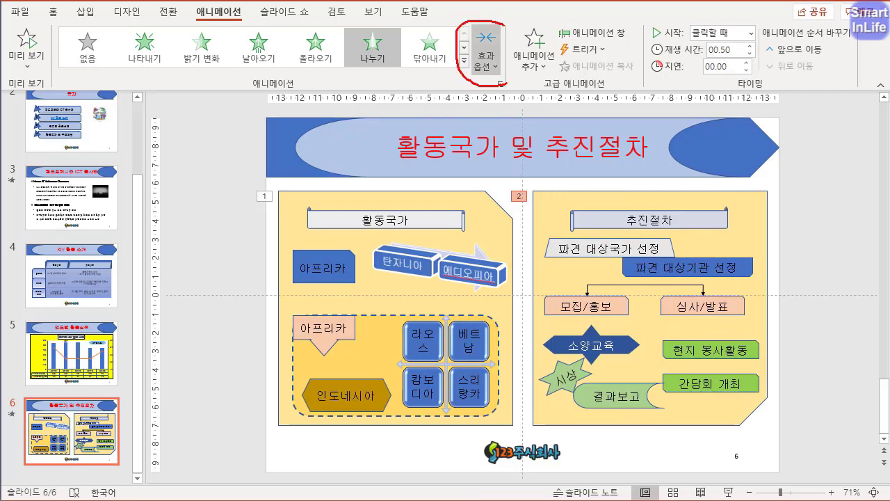
click(496, 66)
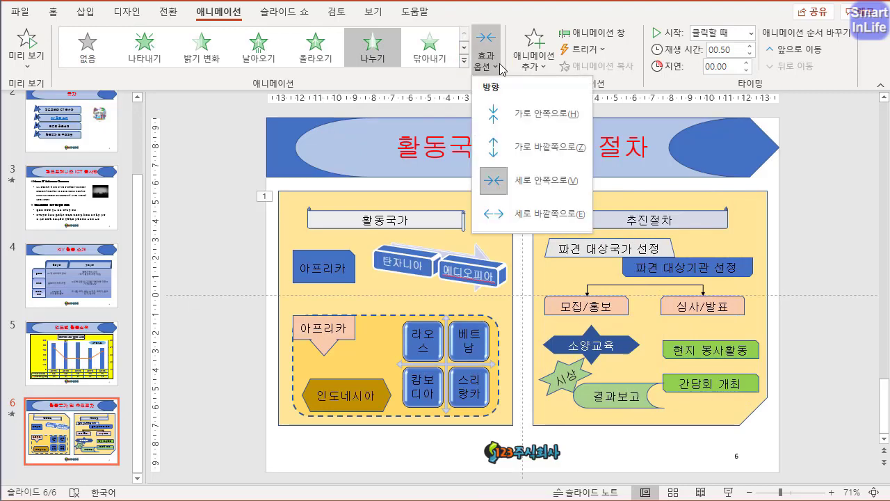
click(550, 215)
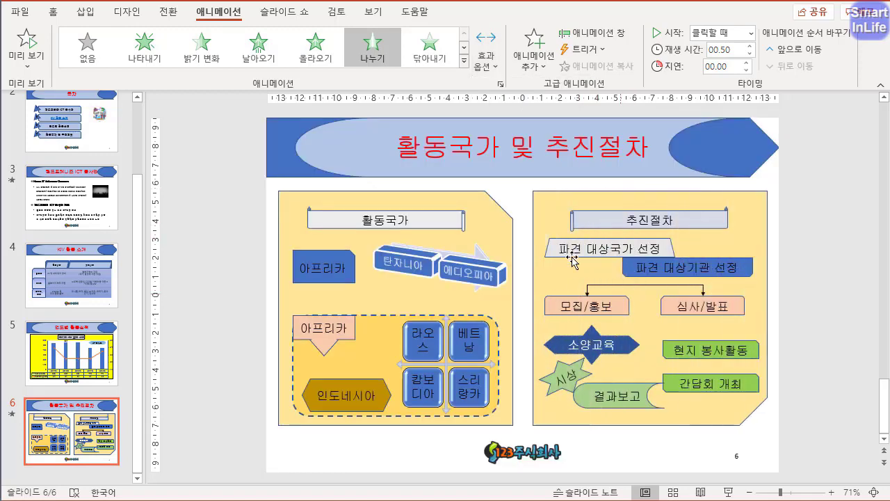
click(245, 208)
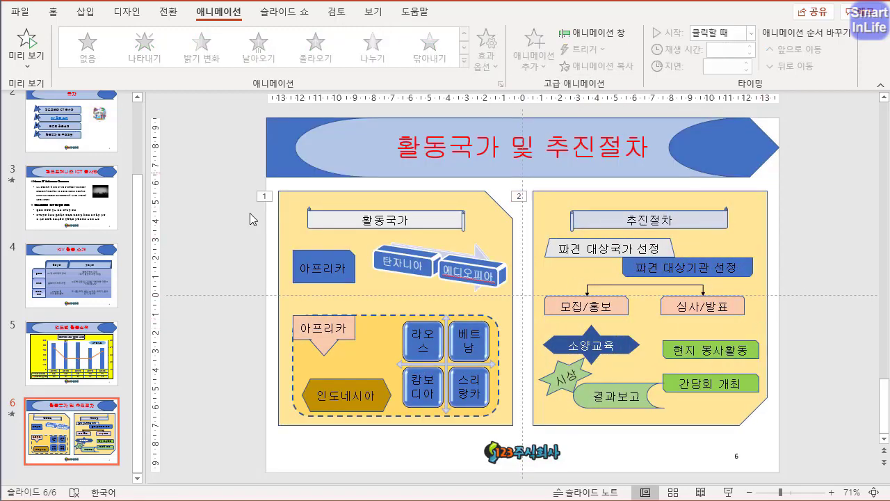
drag(295, 221, 266, 164)
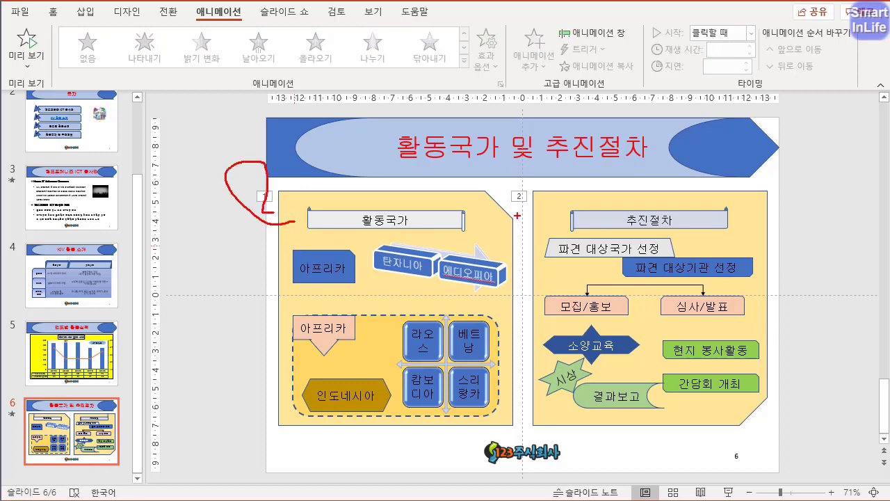
drag(517, 216, 543, 226)
key(Escape)
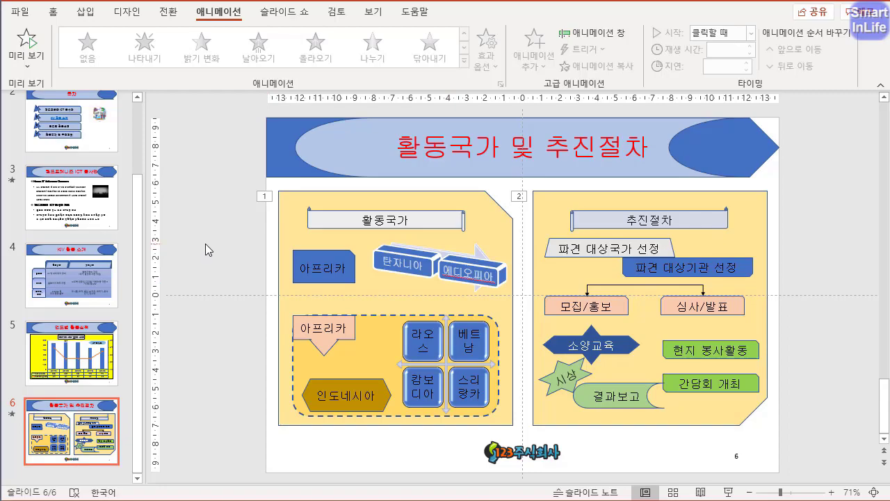
- Play the slide show from the beginning, following the KIV 활동 소개 link and advancing through the 활동국가 및 추진절차 slide, and exit the show
key(F5)
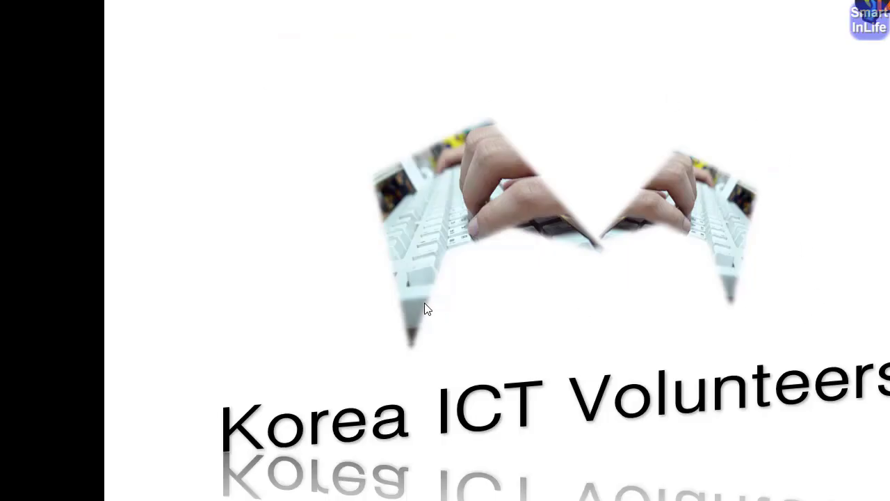
click(371, 190)
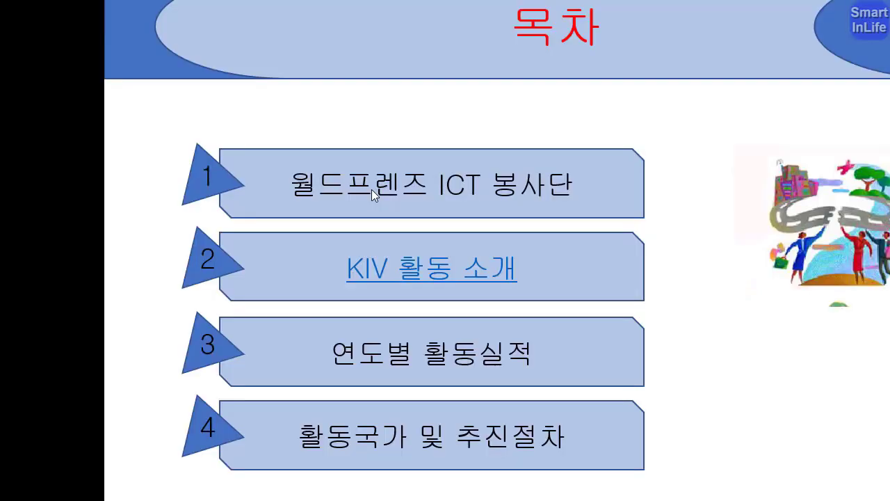
click(417, 272)
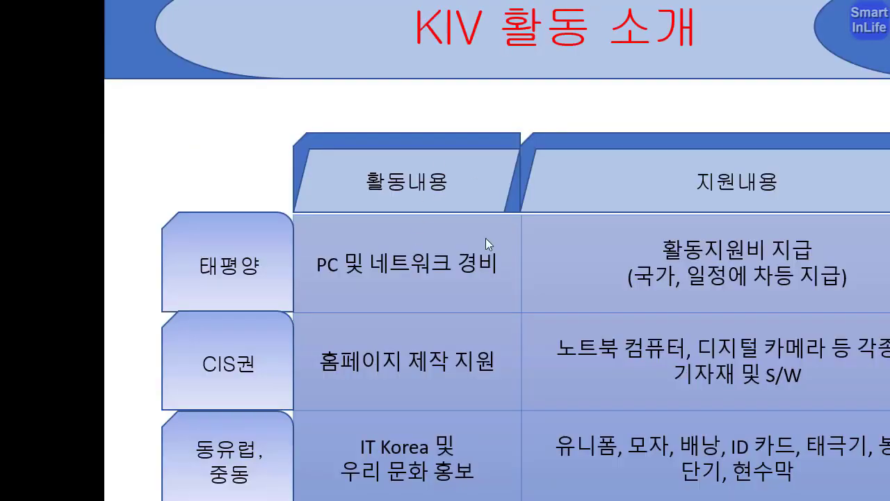
click(463, 258)
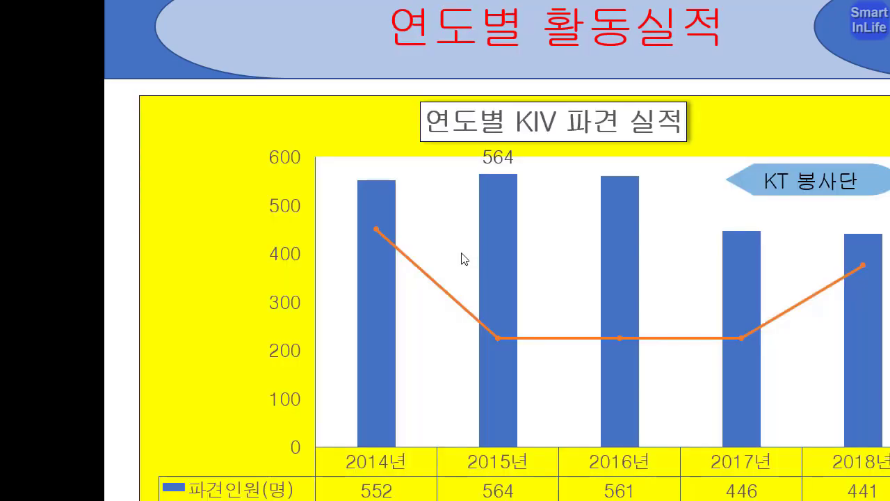
click(463, 258)
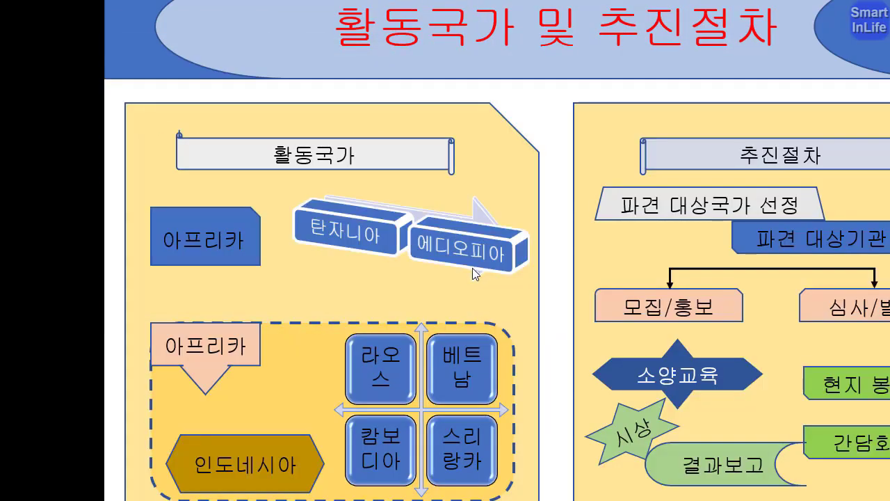
key(Escape)
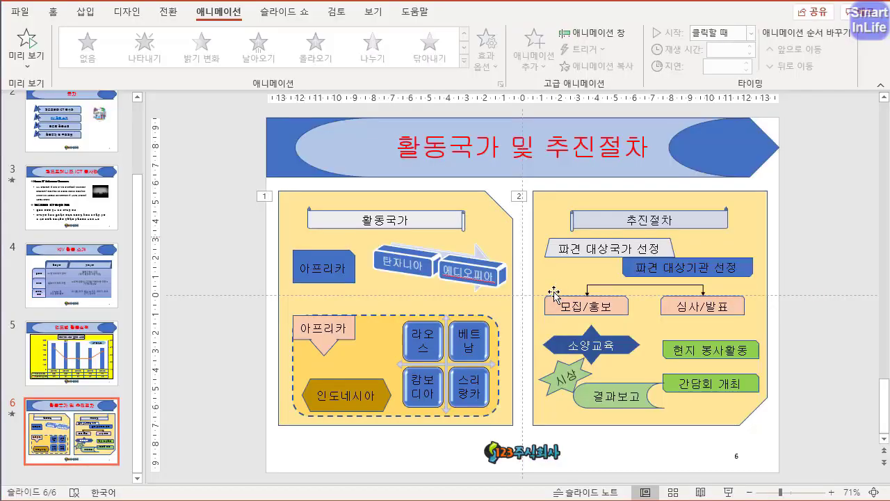